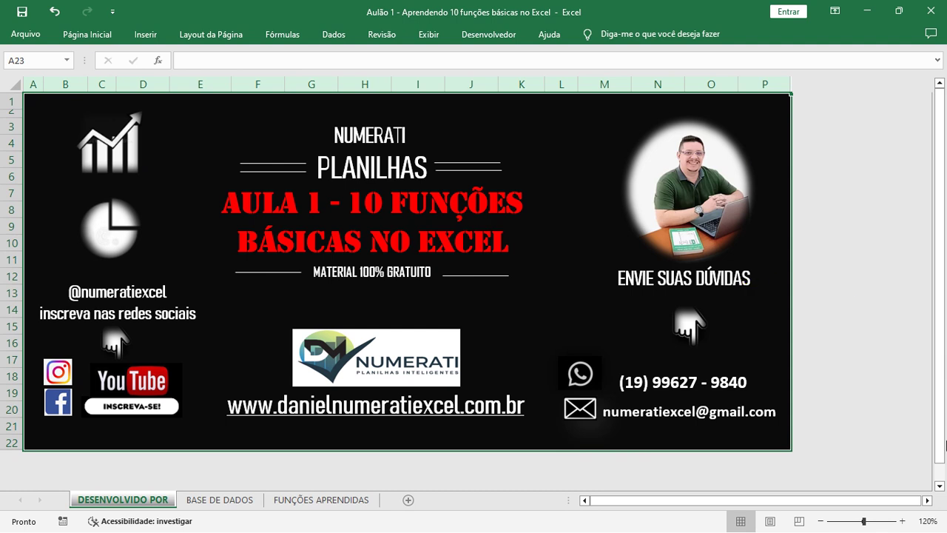
- Review the ten functions listed on the FUNÇÕES APRENDIDAS sheet, from HOJE to SOMA
left_click(903, 524)
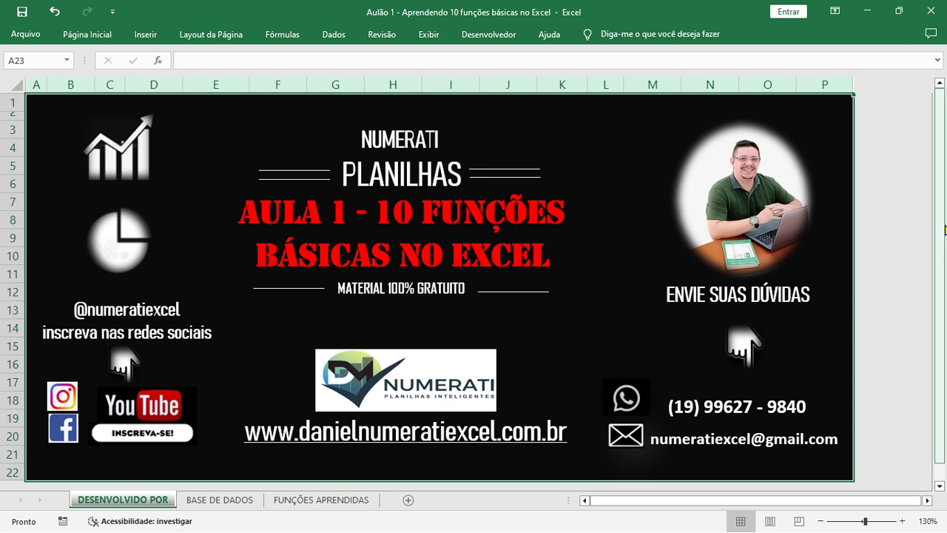
left_click(307, 500)
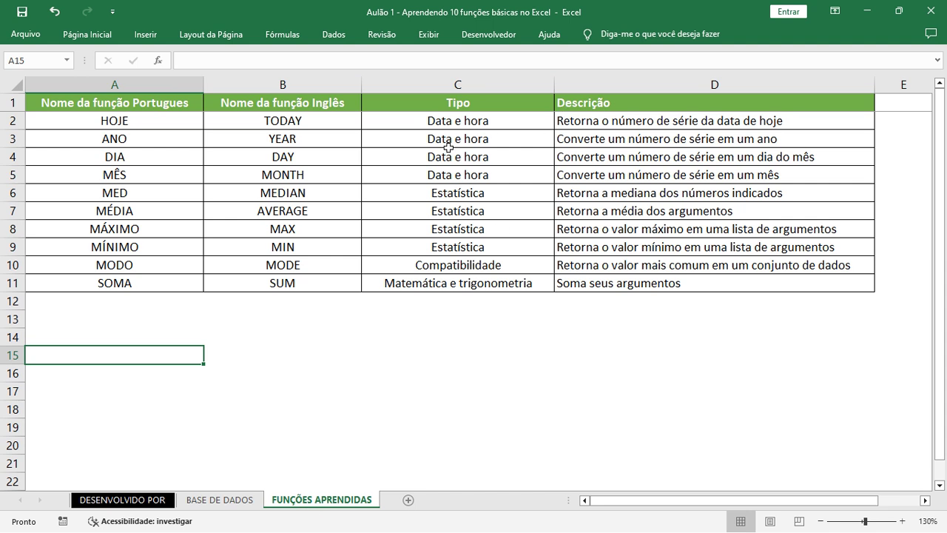
left_click(132, 118)
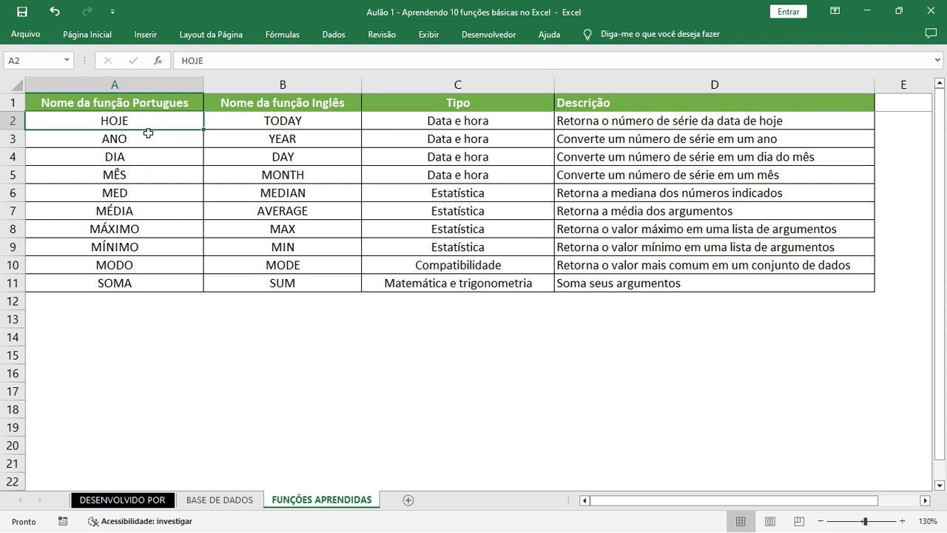
left_click(141, 140)
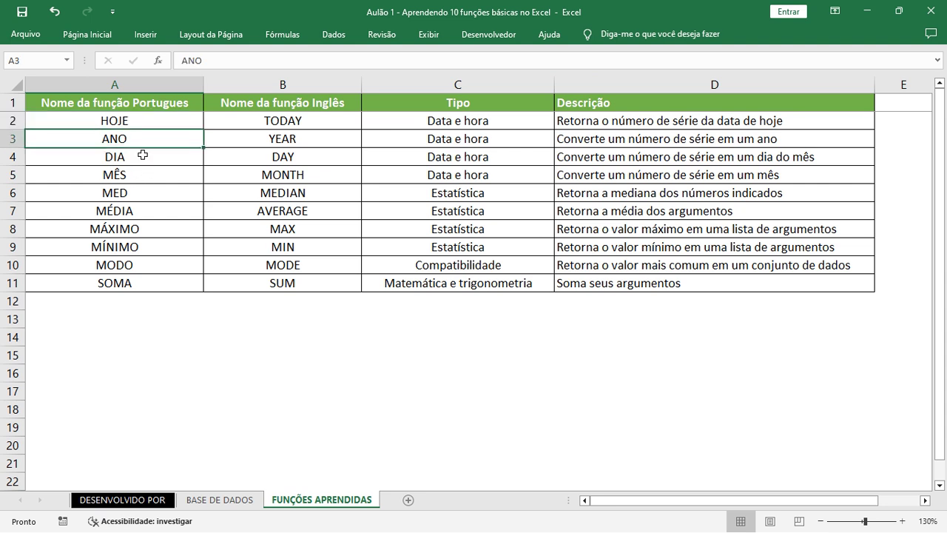
left_click(144, 157)
left_click(142, 175)
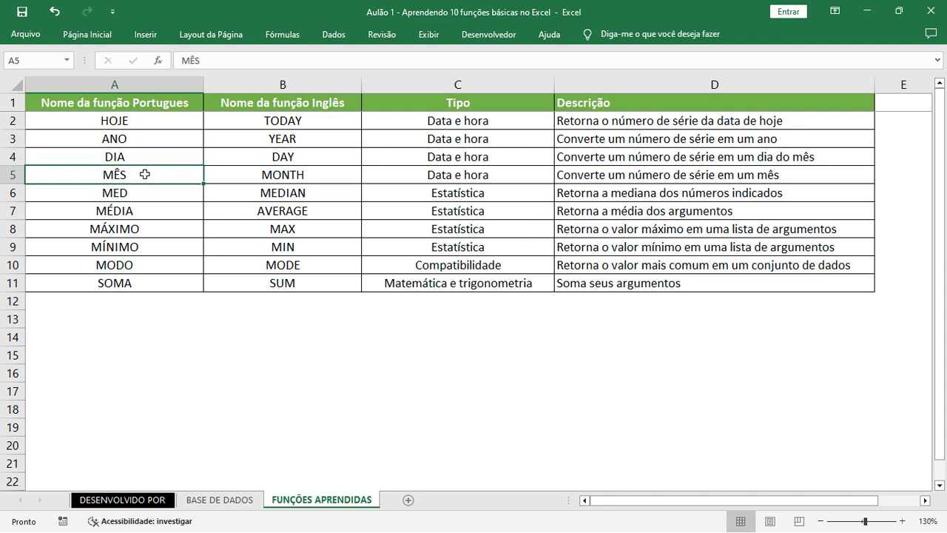
left_click(142, 192)
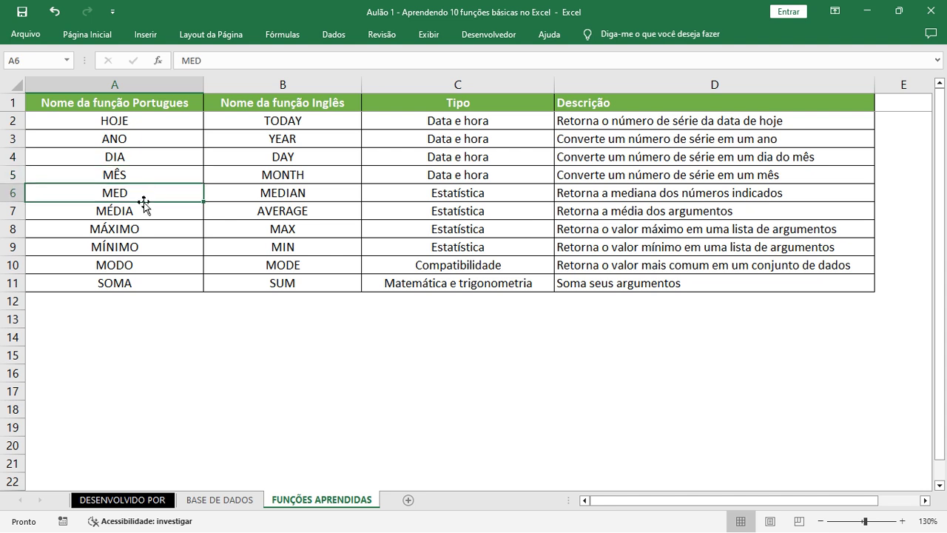
left_click(143, 212)
left_click(144, 229)
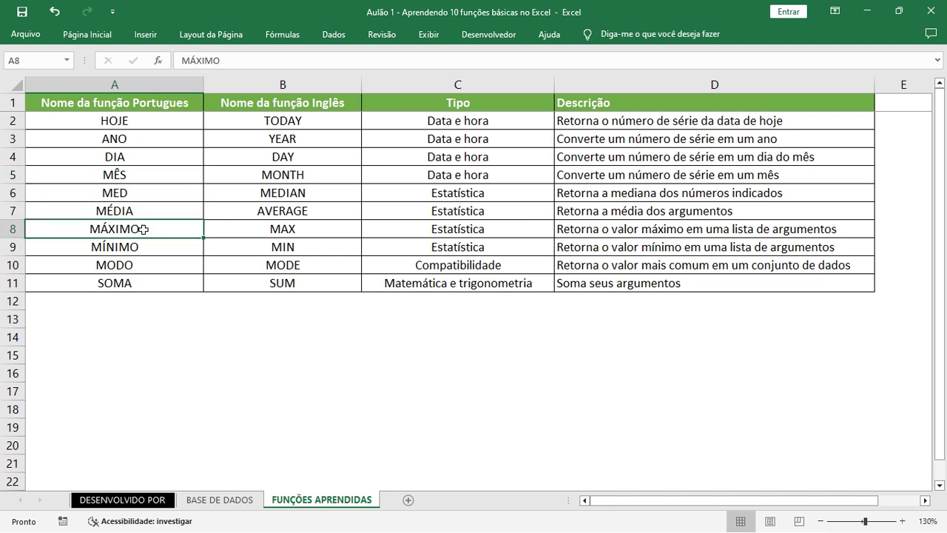
left_click(142, 247)
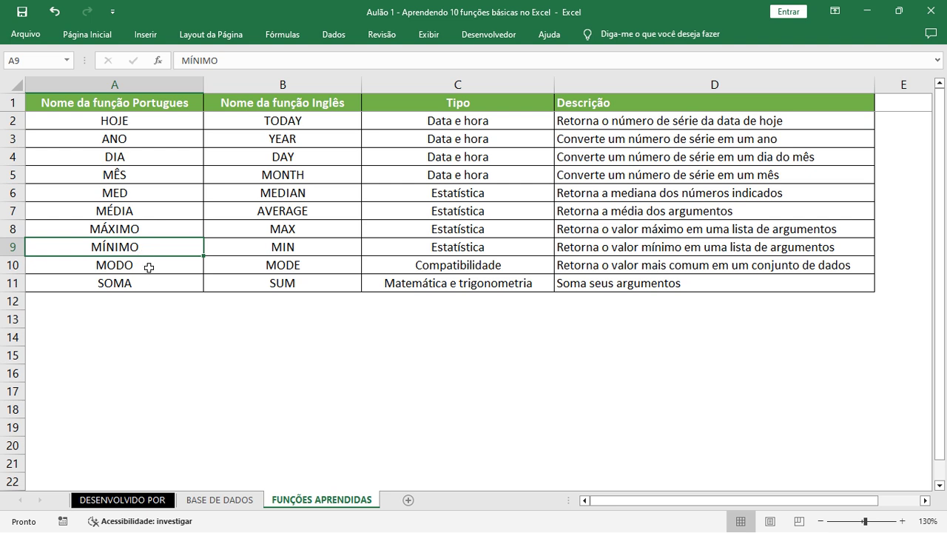
left_click(148, 266)
left_click(158, 285)
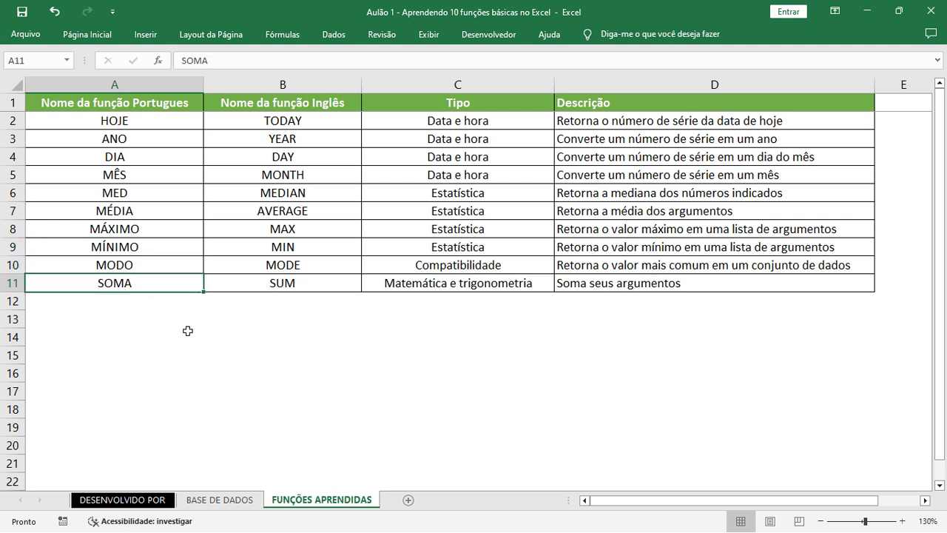
left_click_drag(124, 120, 124, 279)
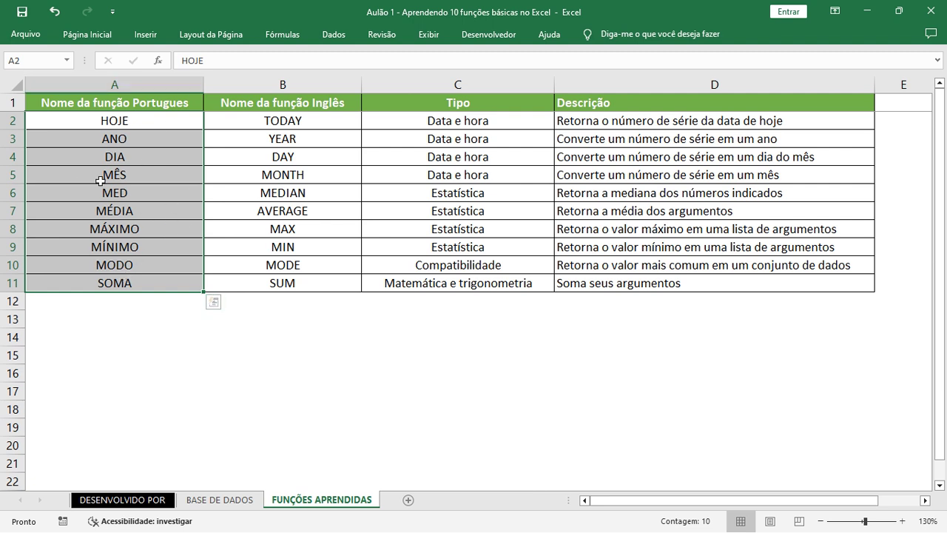
left_click(140, 114)
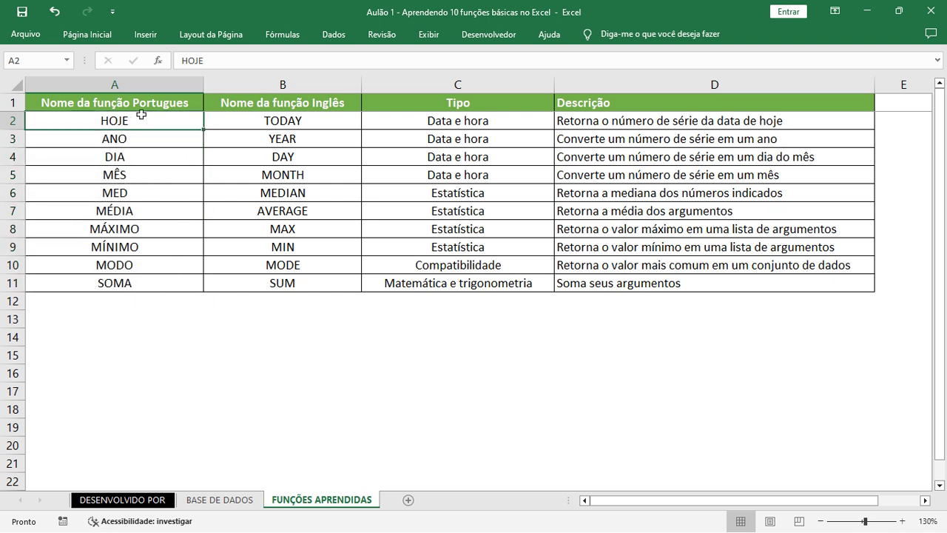
- Enter the formula =HOJE() in cell A1 of the BASE DE DADOS sheet
left_click(234, 500)
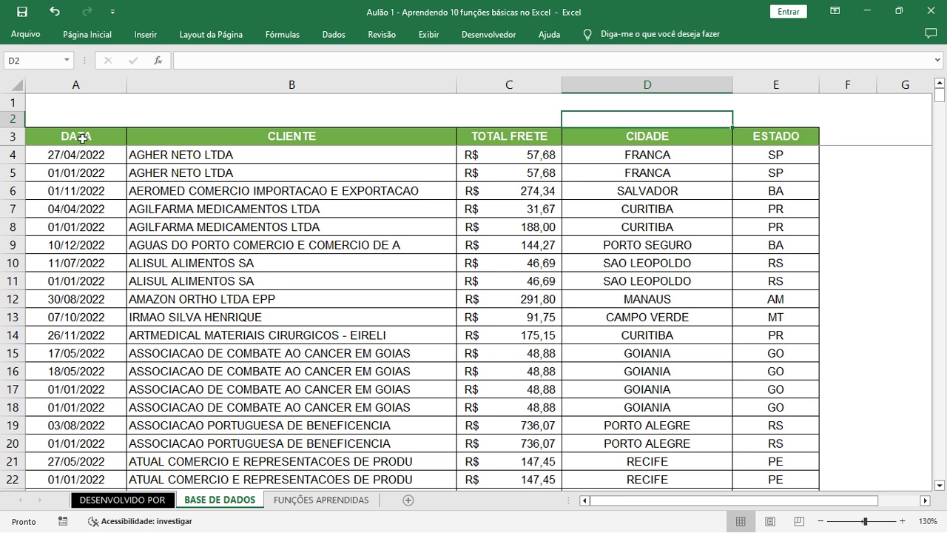
left_click(71, 108)
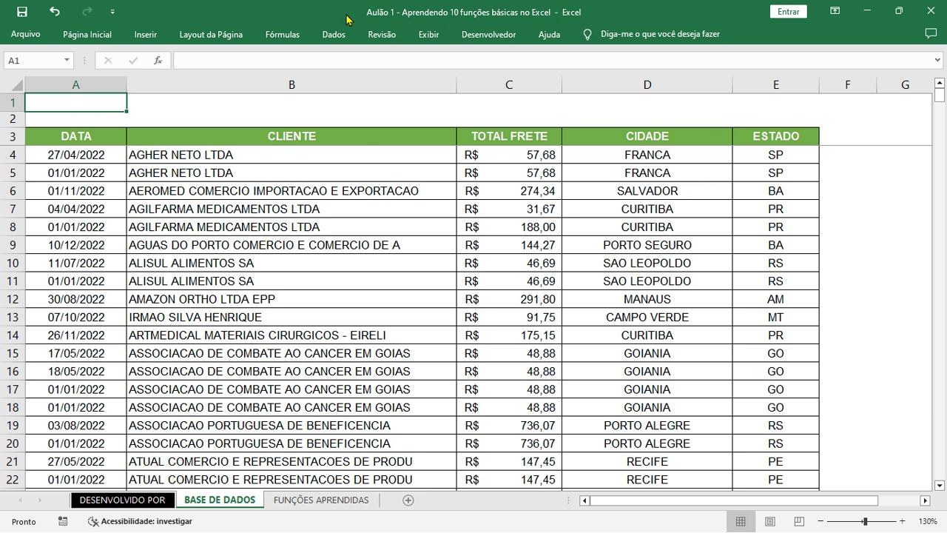
left_click(342, 40)
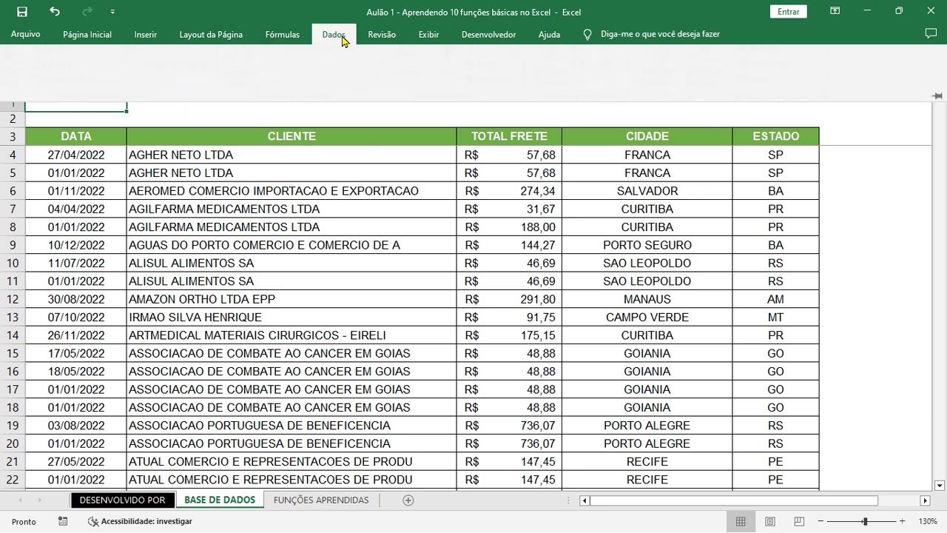
left_click(300, 6)
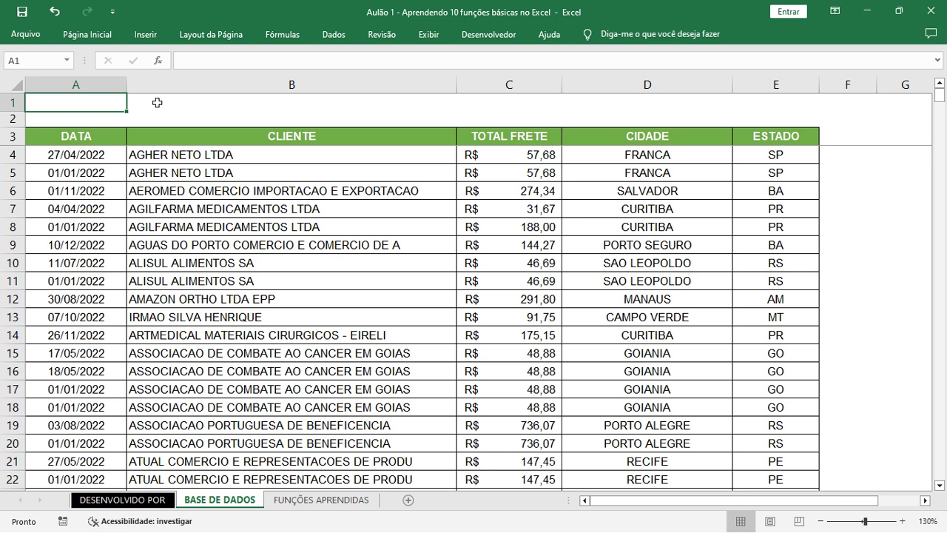
type("=hoje")
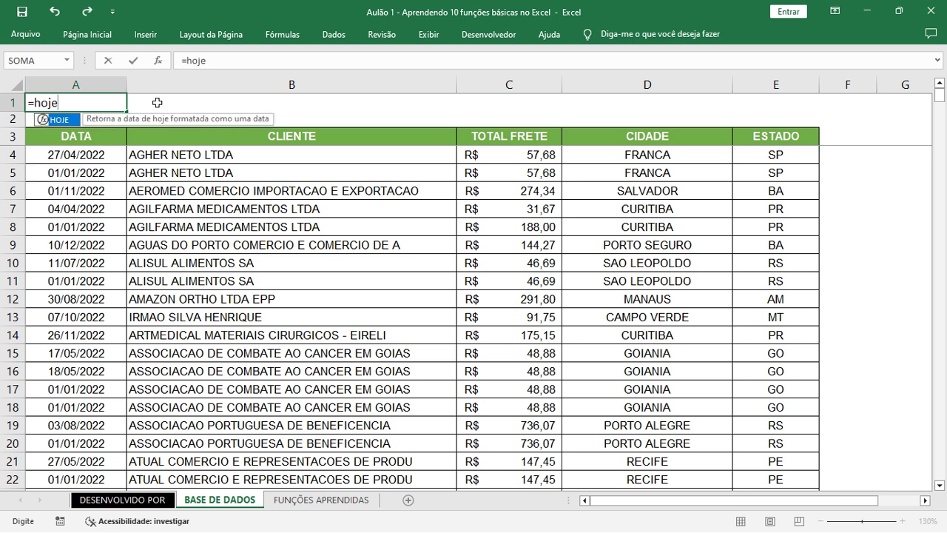
key("BackSpace")
key("BackSpace")
key("BackSpace")
key("BackSpace")
type("HO")
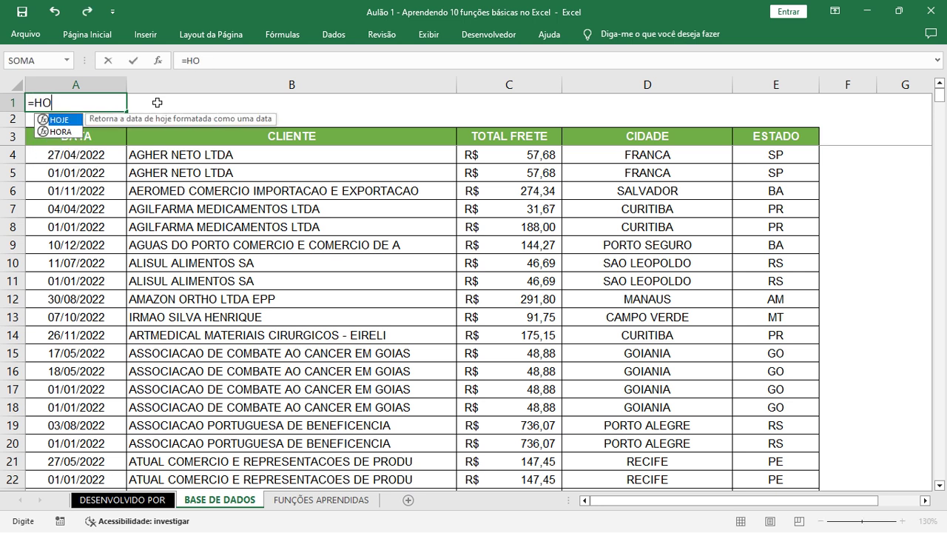
type("JE()")
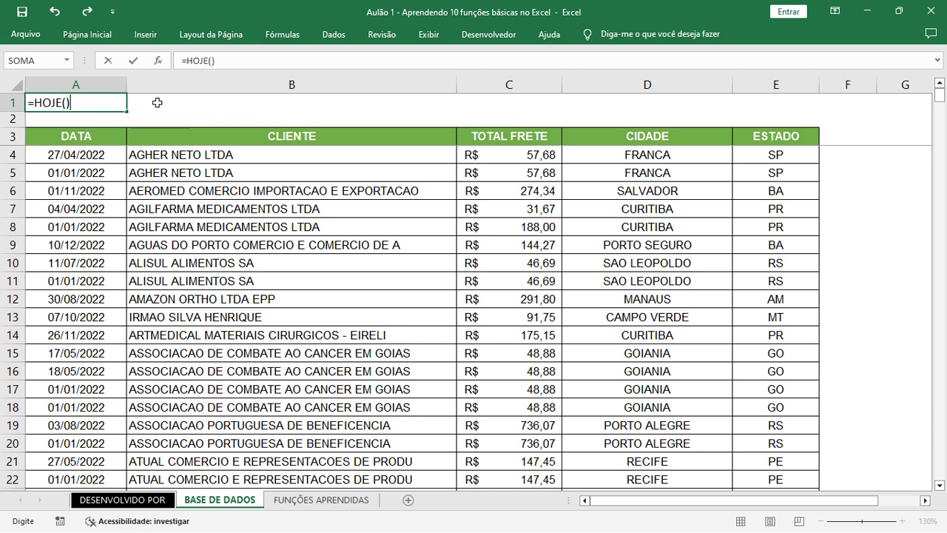
key("Return")
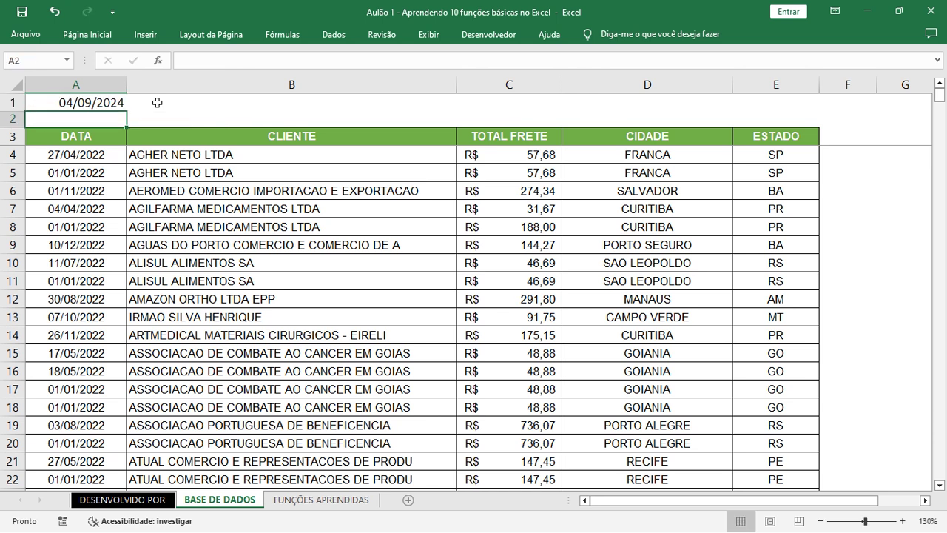
- Change the font colour of the date in cell A1 to red
left_click(104, 102)
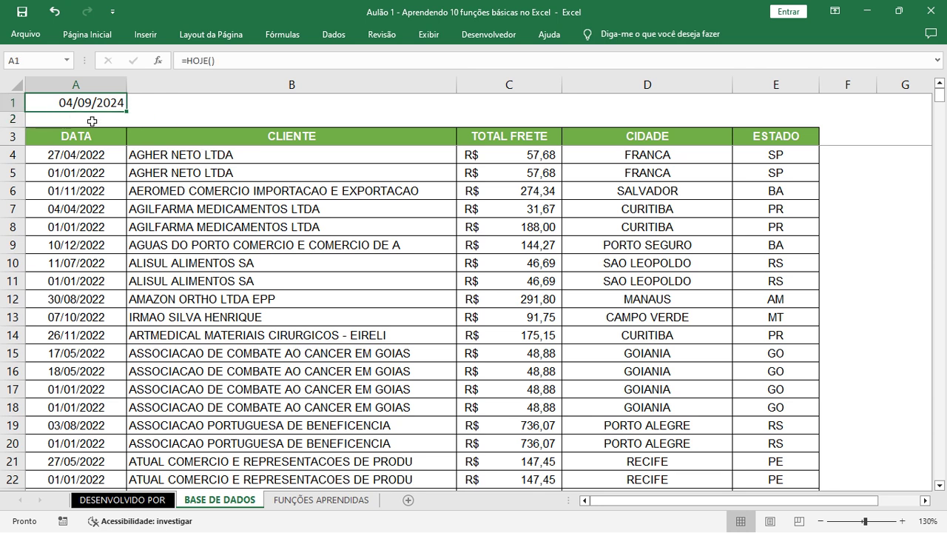
left_click(87, 36)
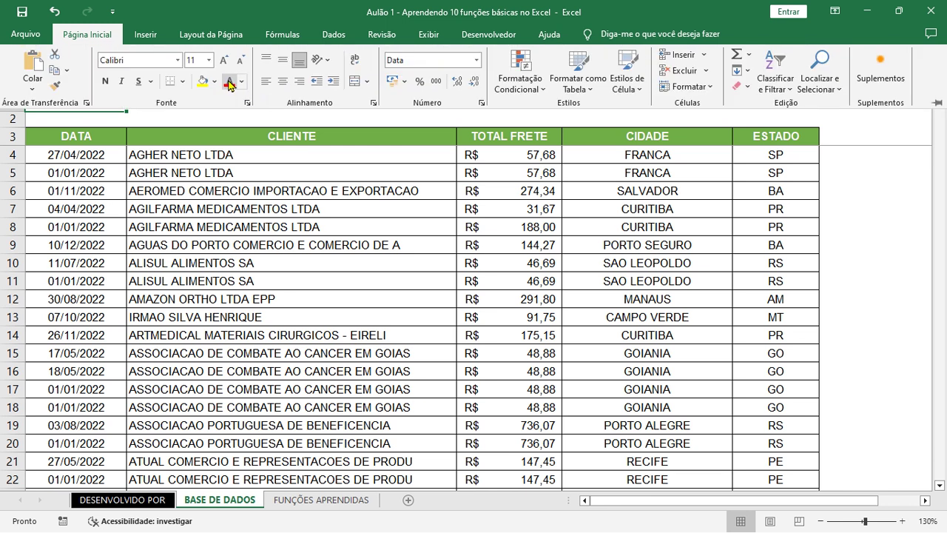
left_click(96, 178)
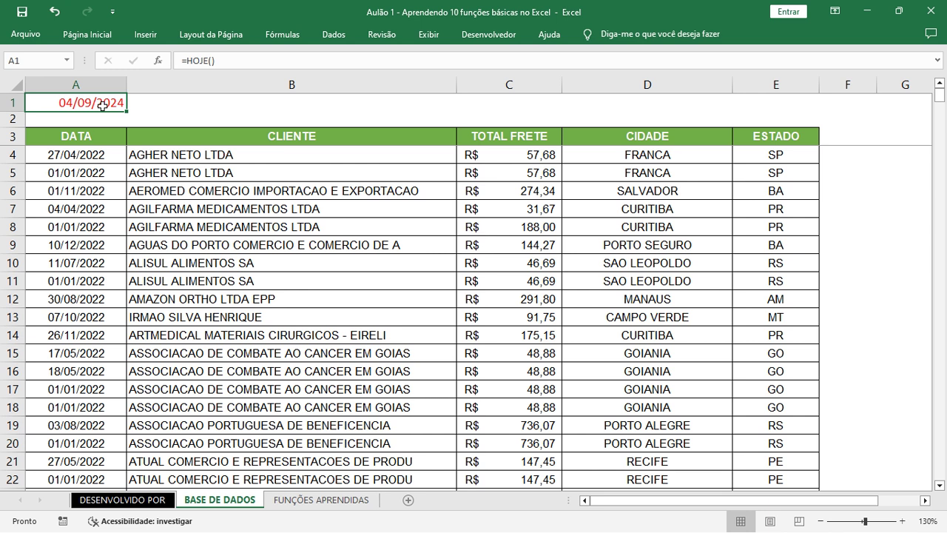
left_click(164, 102)
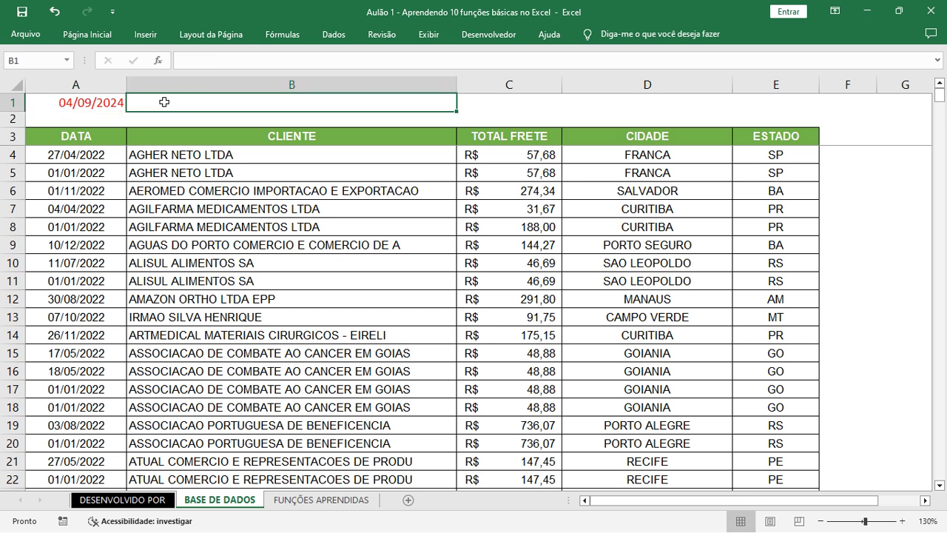
left_click(104, 111)
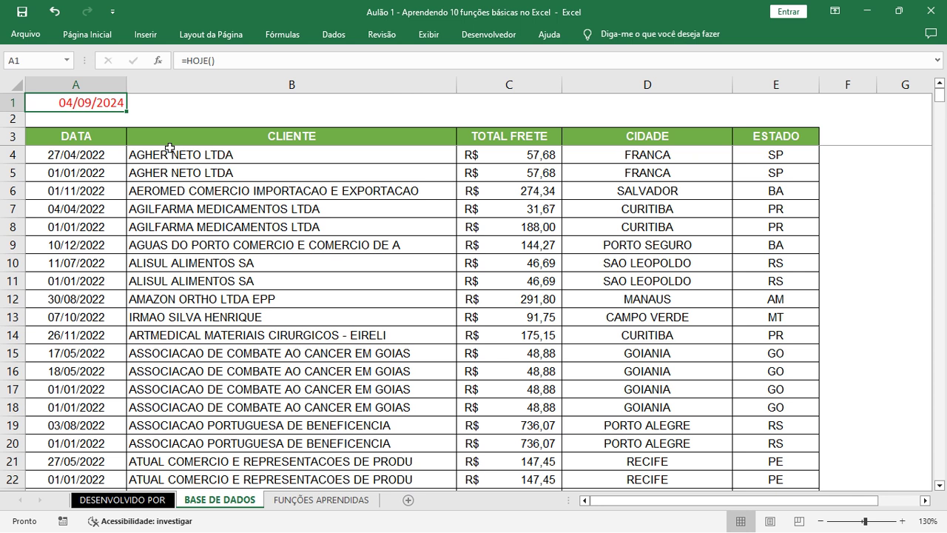
- Enter 60 in cell B1 as the number of days to add to the date
left_click(300, 104)
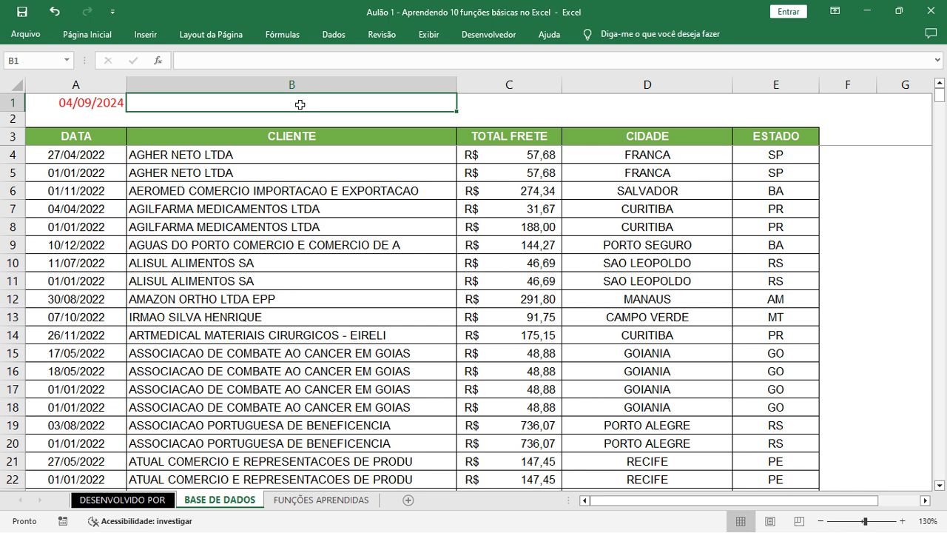
type("60")
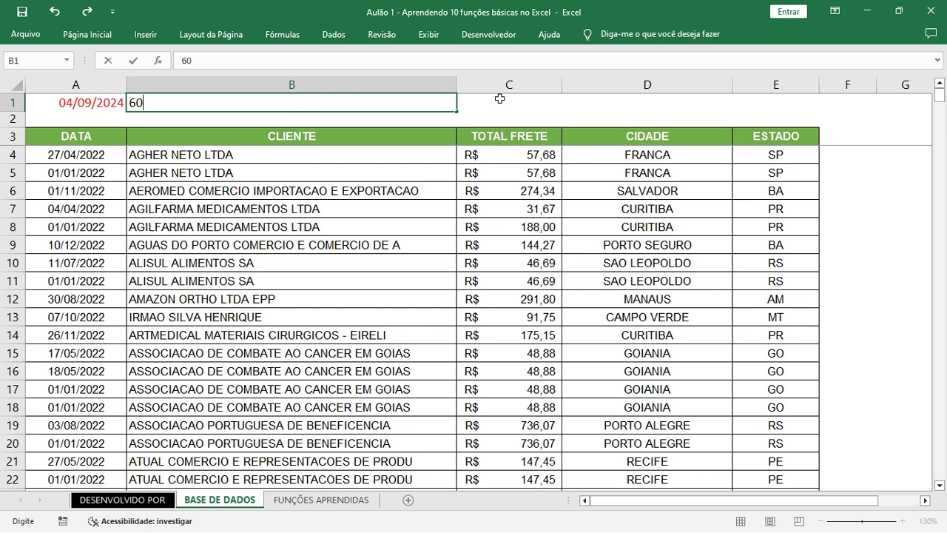
key("Return")
key("Up")
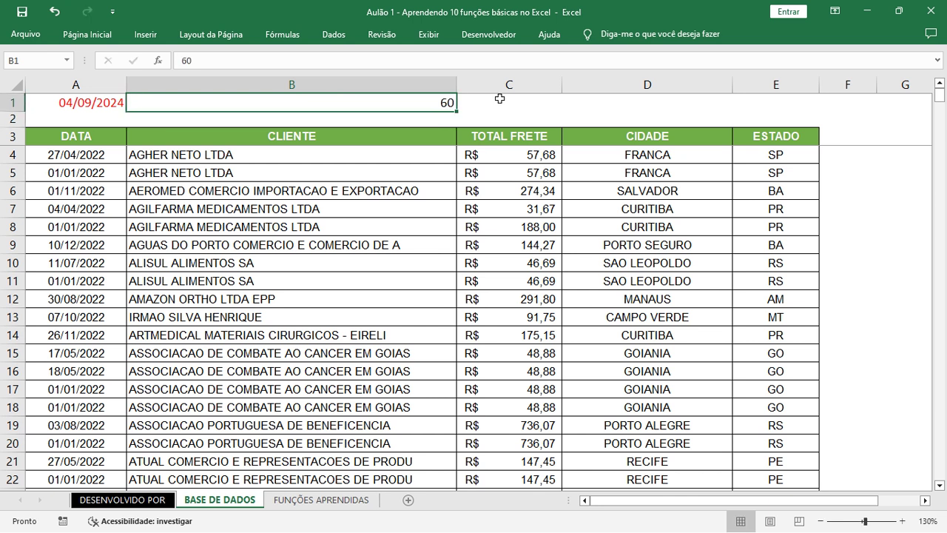
- Enter the formula =A1+B1 in cell C1 to add the days to today's date
left_click(499, 99)
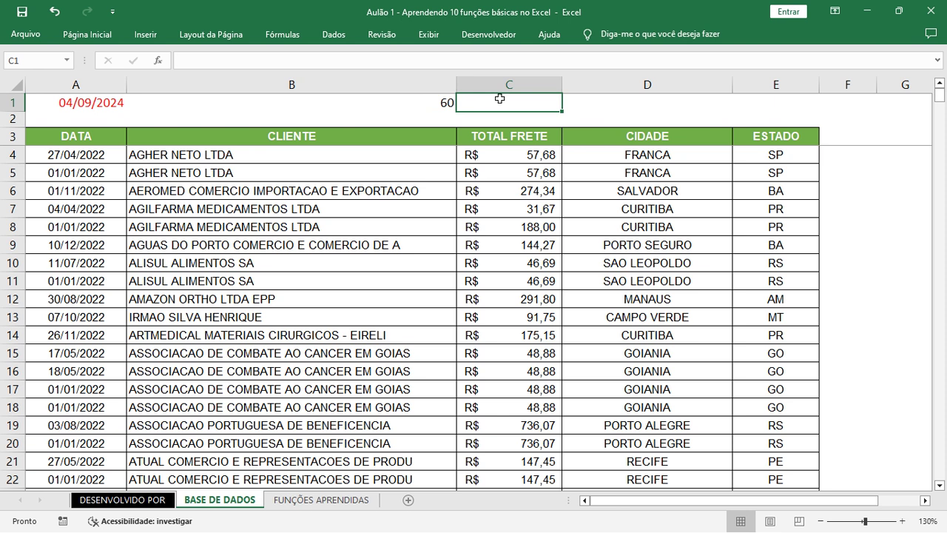
type("=")
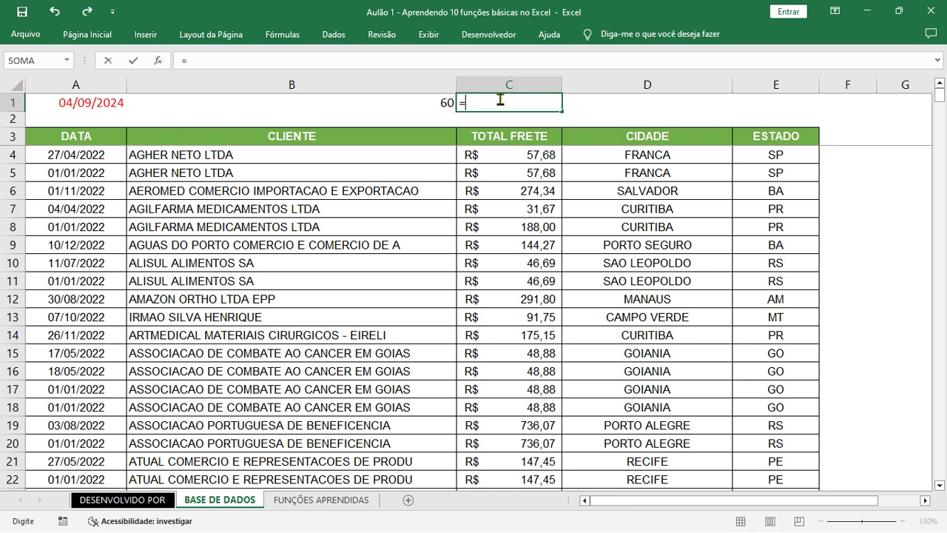
left_click(92, 103)
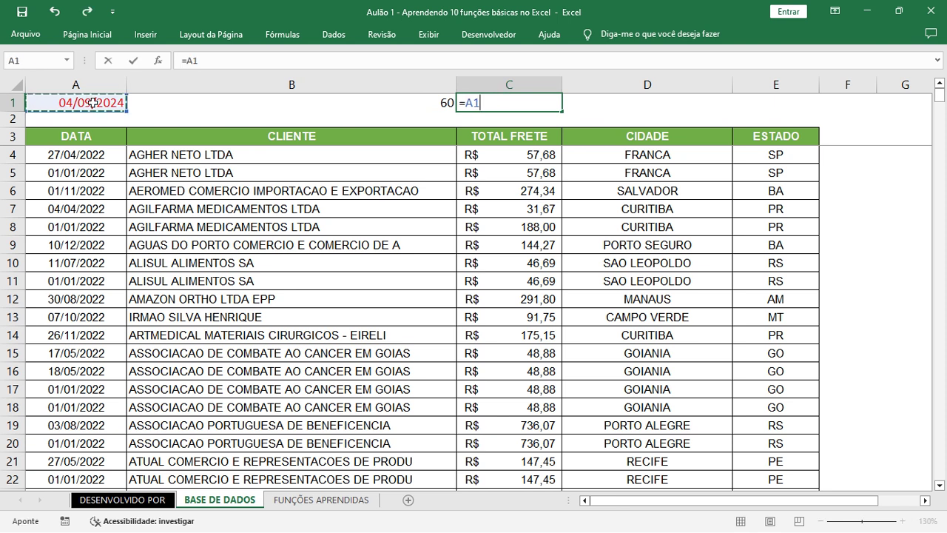
type("+")
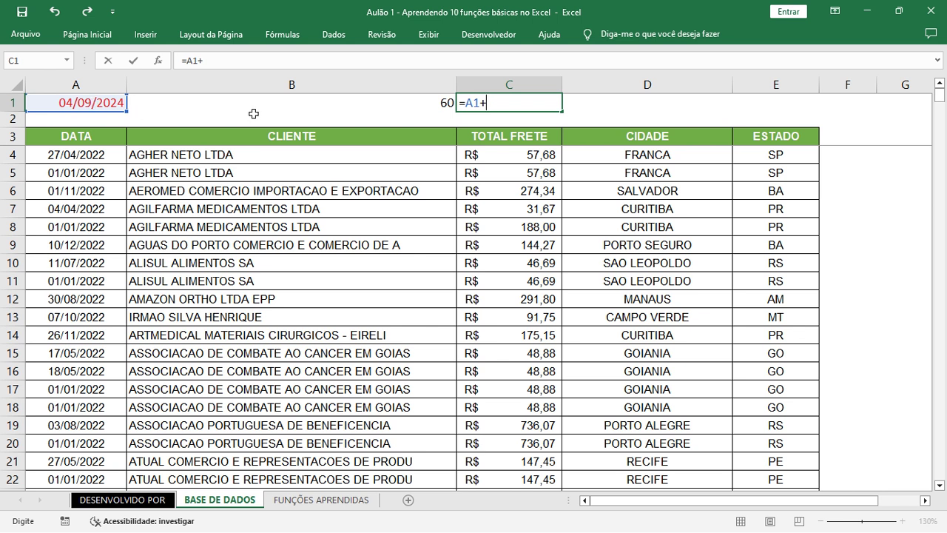
left_click(262, 106)
key("Return")
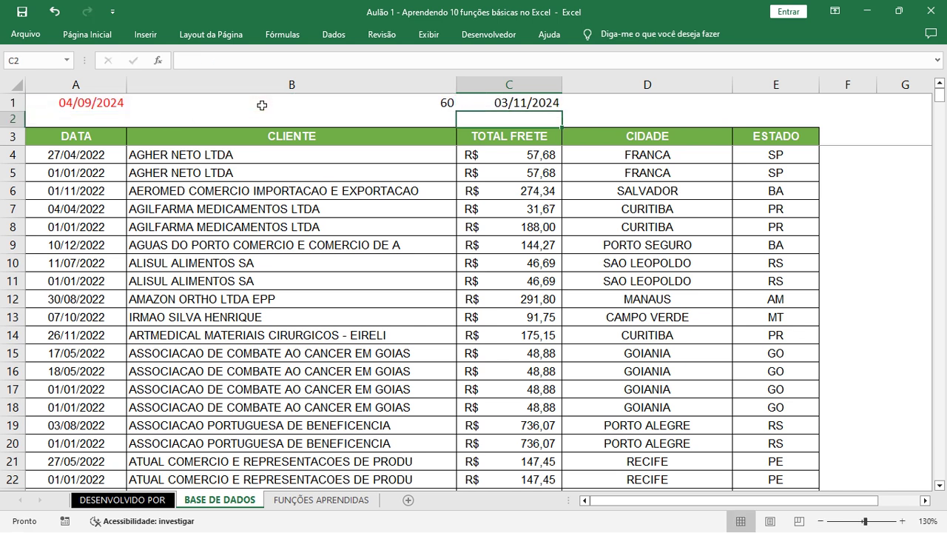
left_click(531, 105)
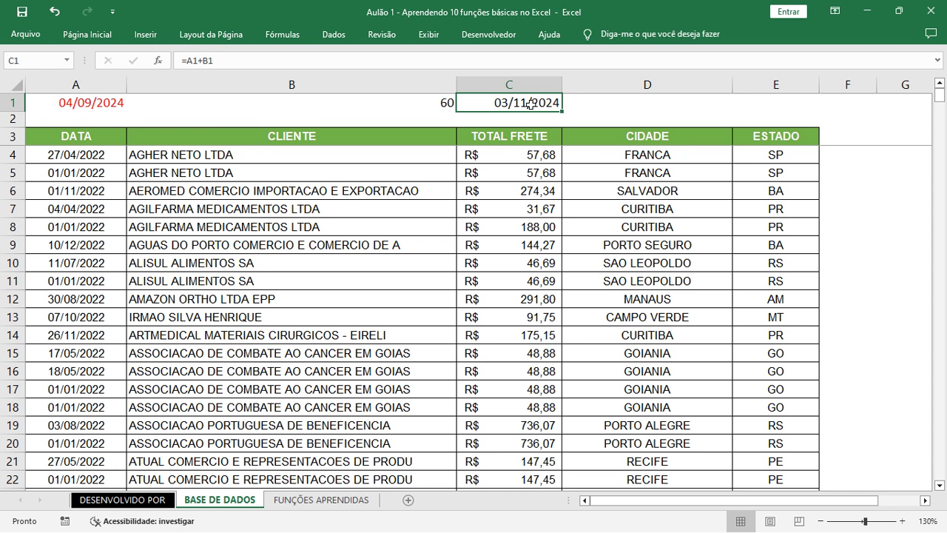
key("BackSpace")
key("Escape")
key("Left")
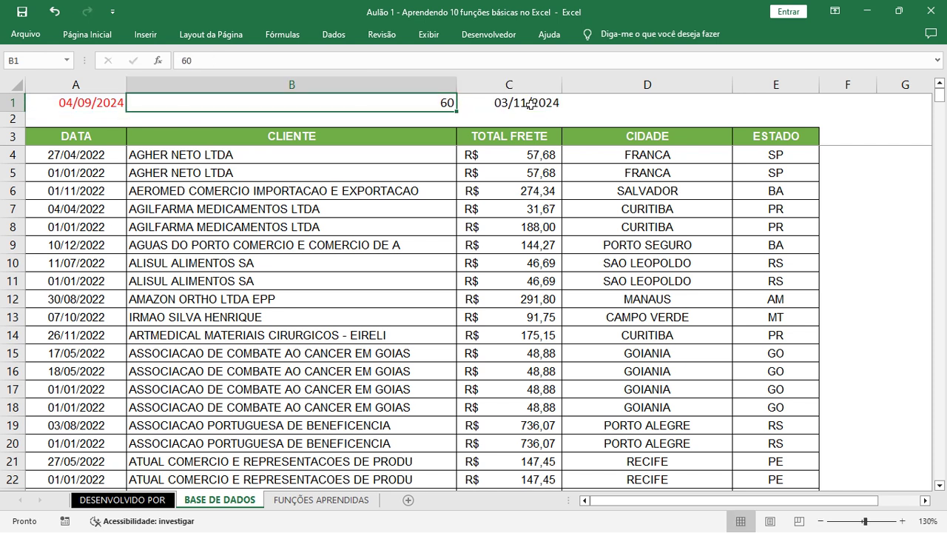
left_click(530, 105)
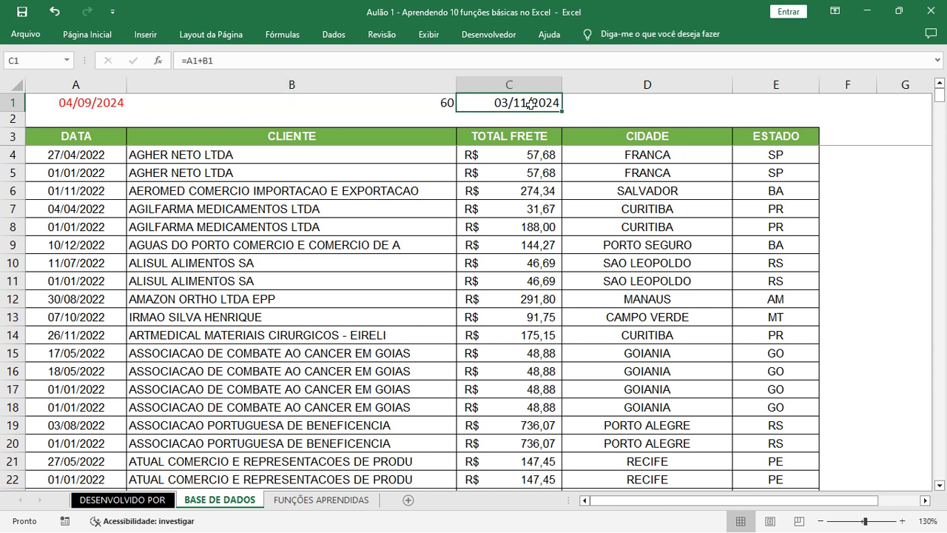
- Delete the sum formula in cell C1 and the number of days in cell B1
key("BackSpace")
key("Return")
left_click(418, 106)
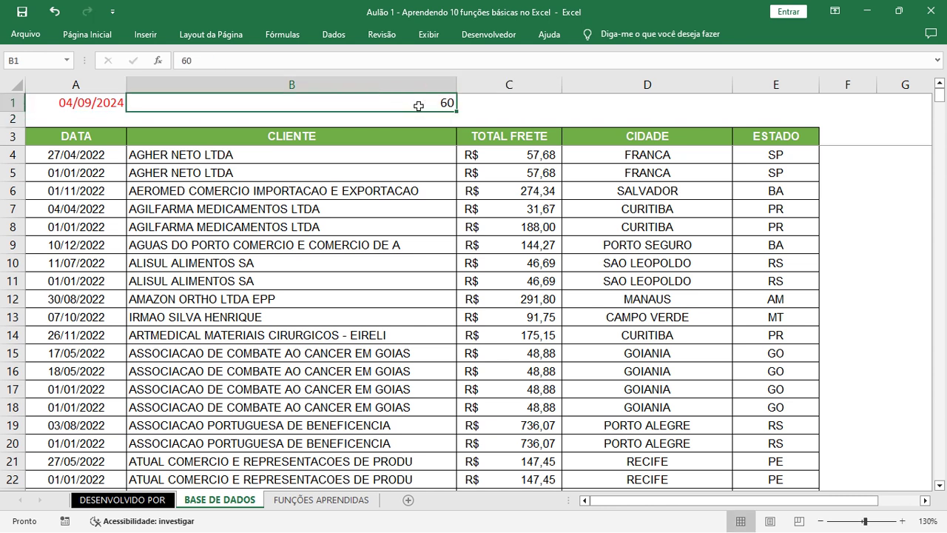
key("Return")
left_click(418, 105)
key("BackSpace")
key("Return")
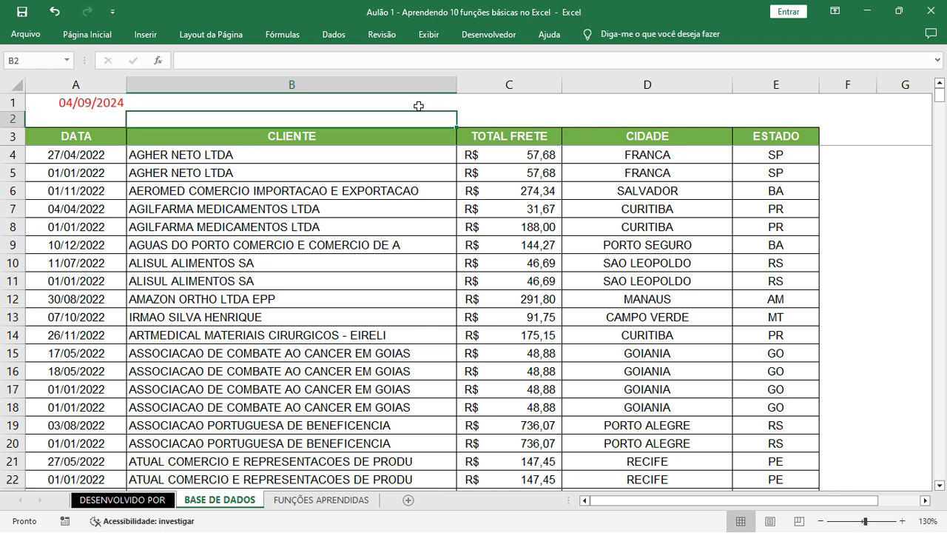
- Enter the date 03/11/2024 in cell B1
left_click(341, 97)
type("0")
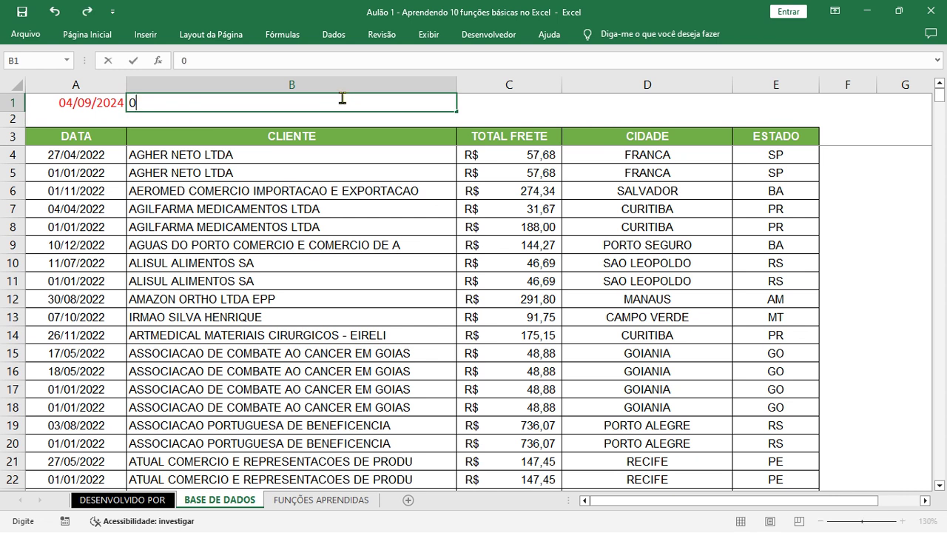
type("3/11/2024")
key("ctrl+Return")
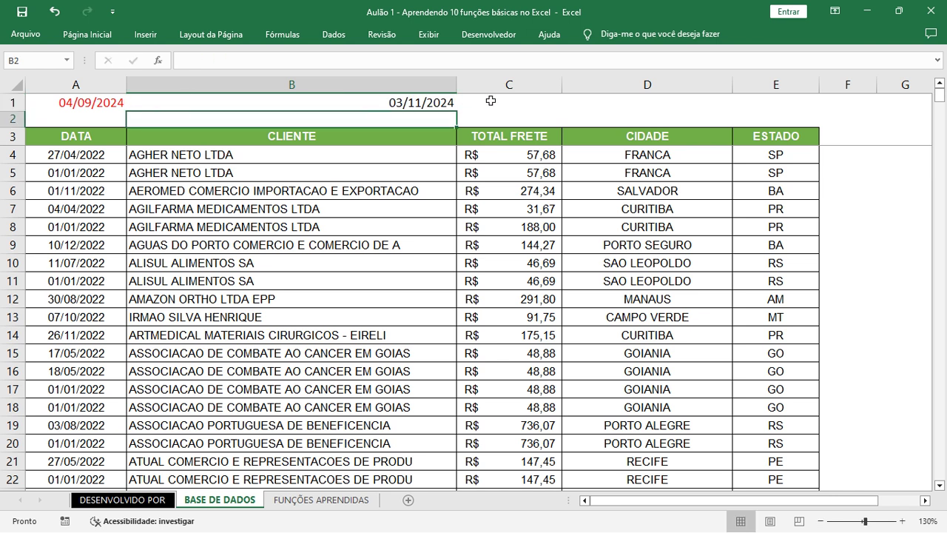
- Enter the formula =A1-B1 in cell C1 to subtract the B1 date from the A1 date
left_click(492, 101)
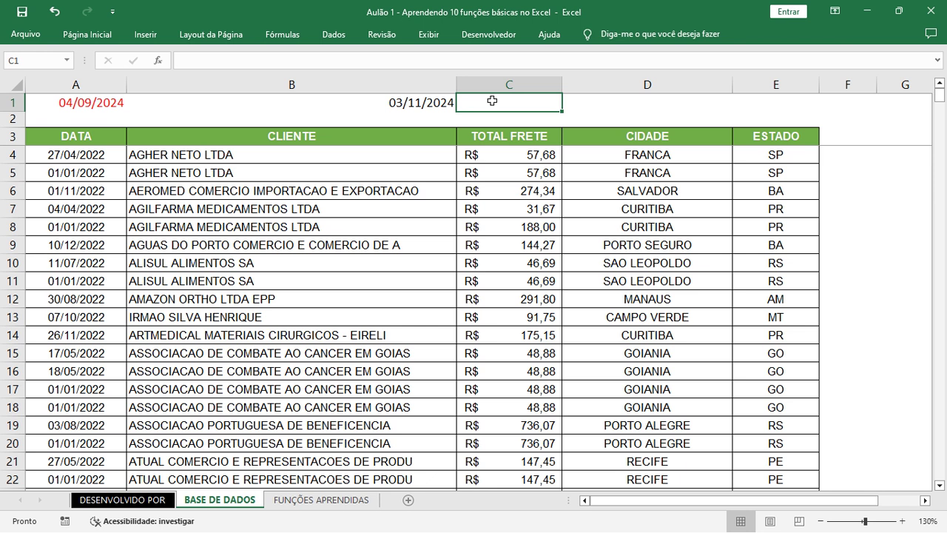
type("=")
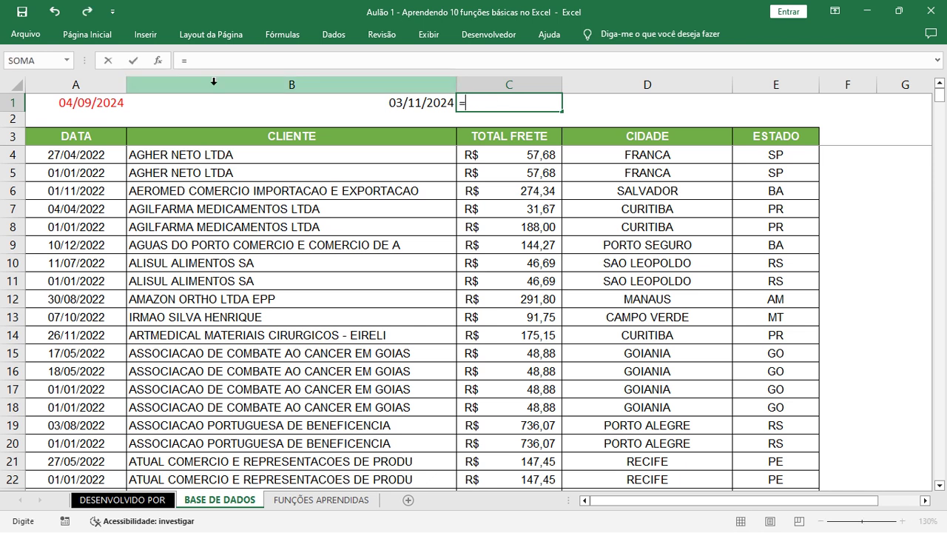
left_click(106, 104)
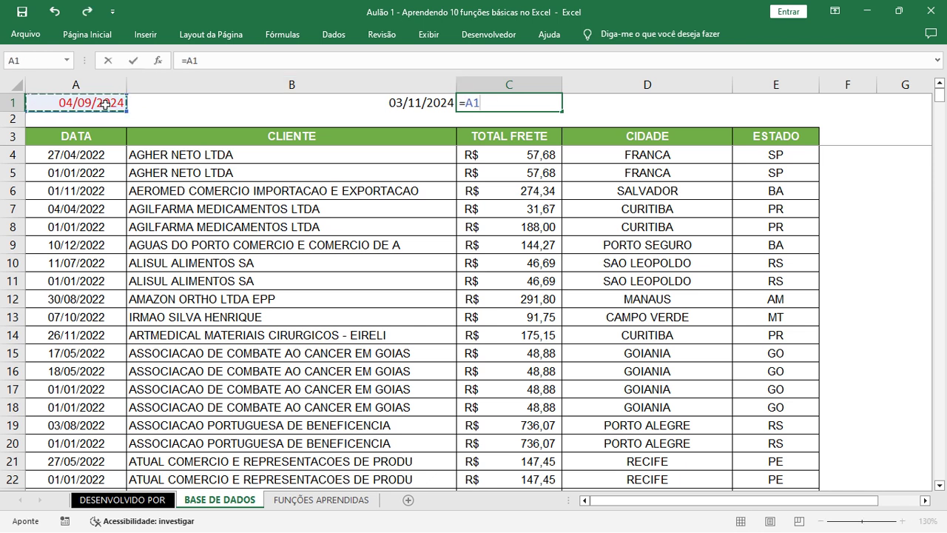
type("-")
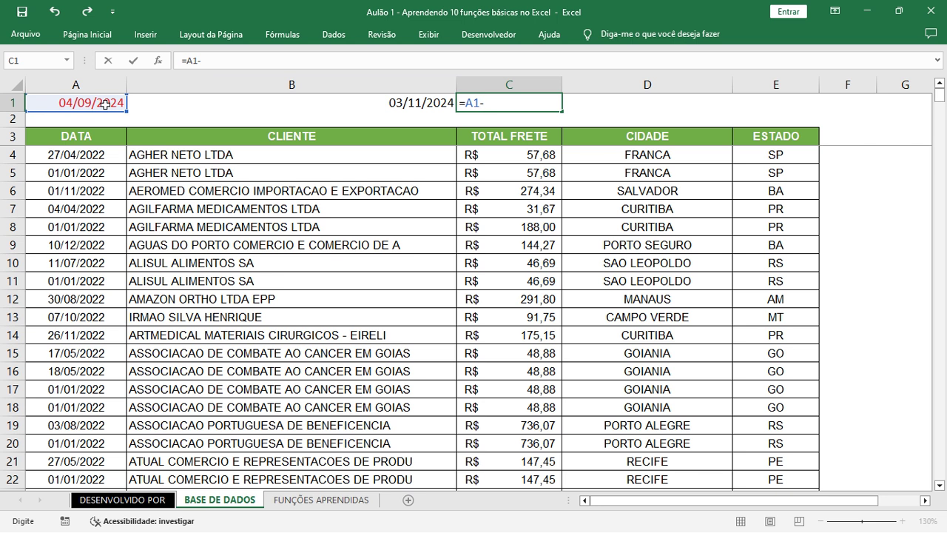
left_click(431, 99)
key("Return")
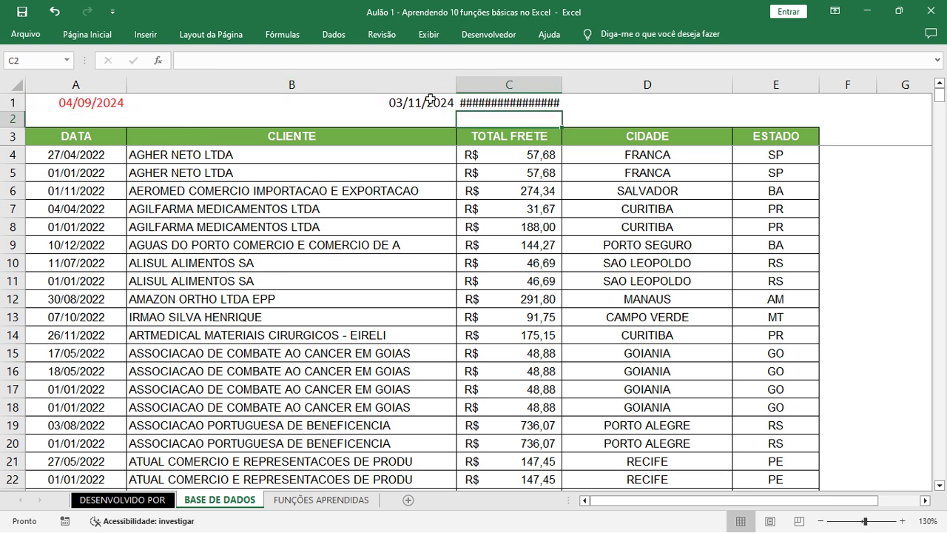
- Set the number format of cell C1 to Geral so the date difference shows as a number of days
left_click(480, 99)
right_click(481, 101)
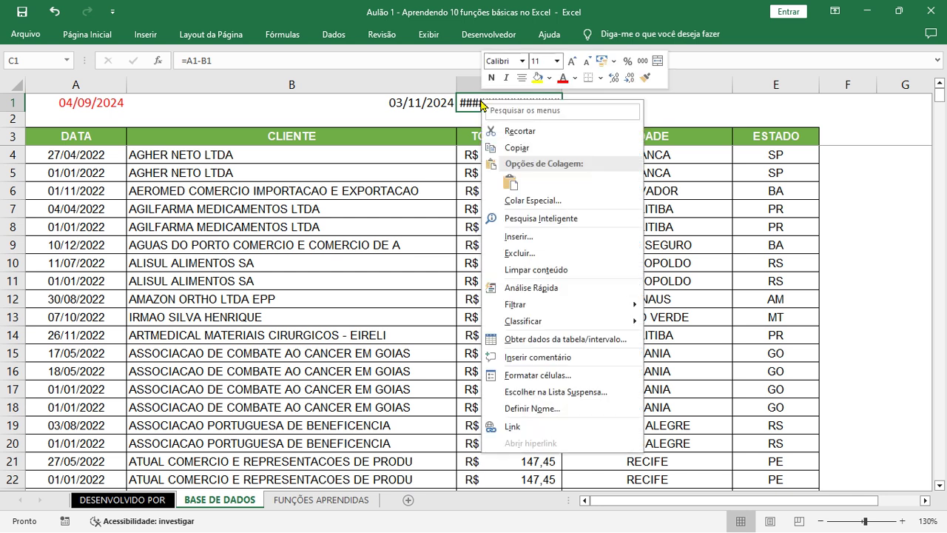
left_click(551, 378)
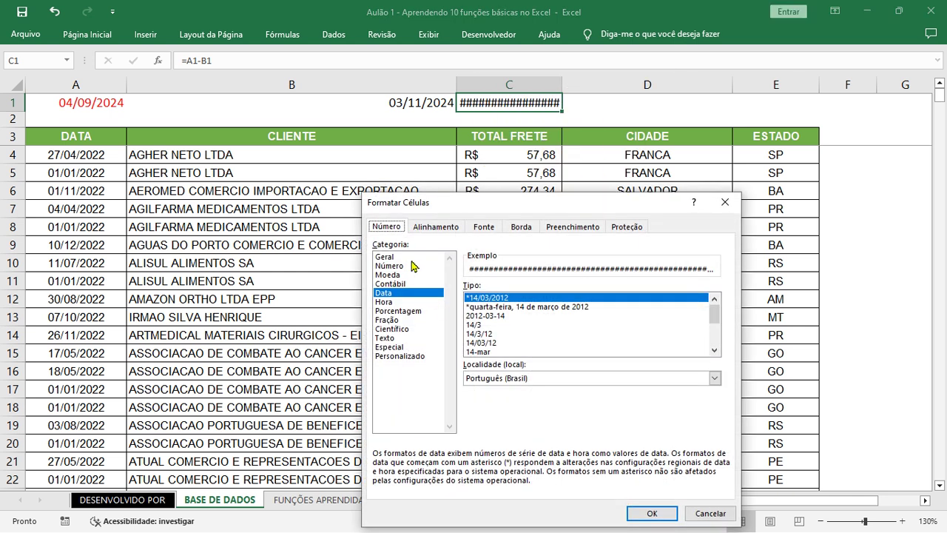
left_click(411, 258)
left_click(655, 516)
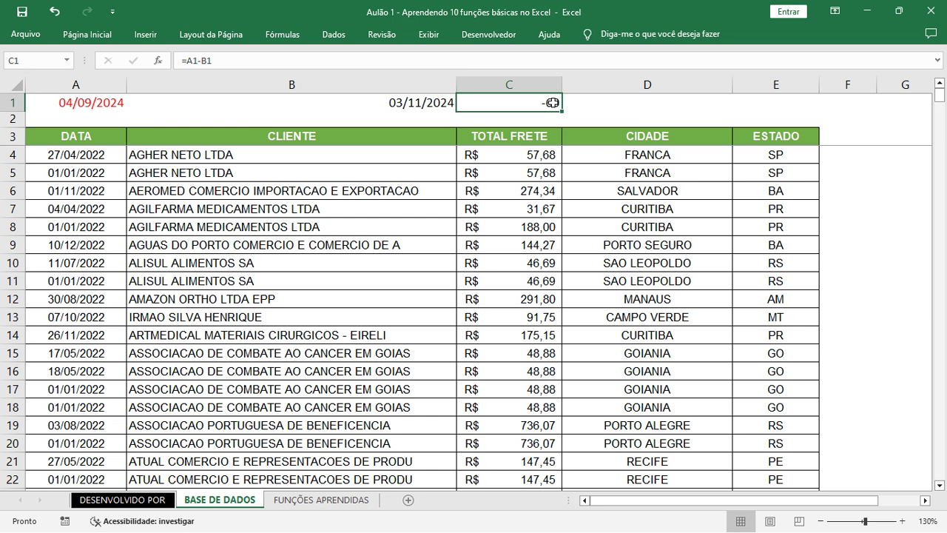
- Replace the HOJE formula in cell A1 with the fixed date 05/09
left_click(69, 103)
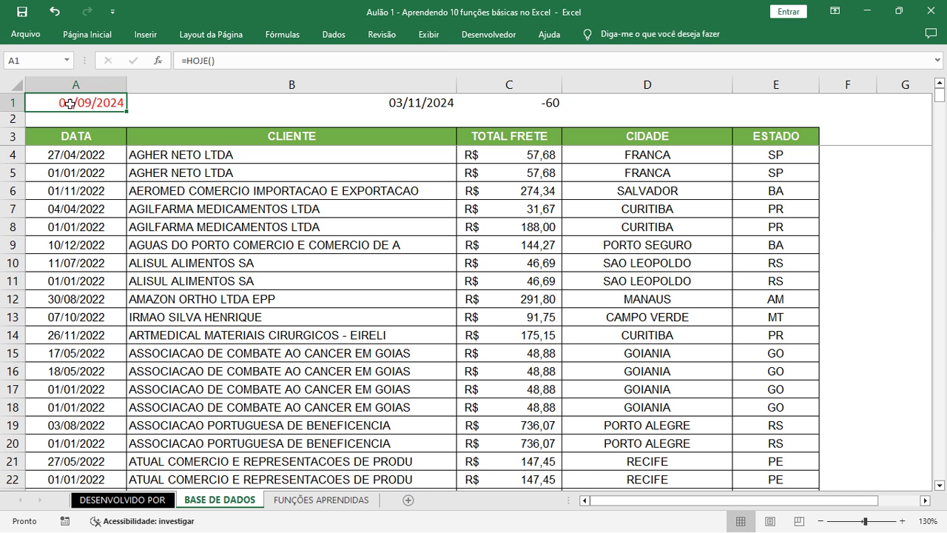
type("06")
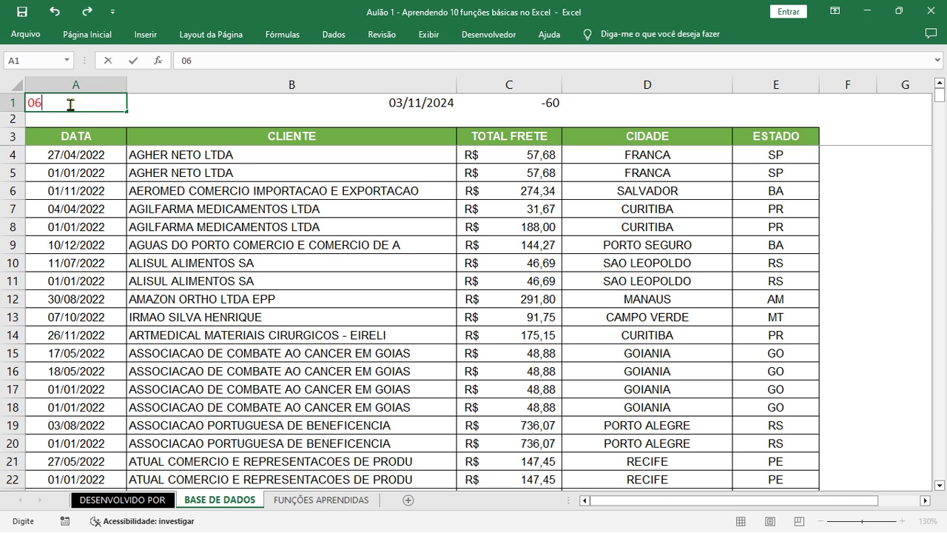
type("/09")
key("BackSpace")
key("BackSpace")
key("BackSpace")
key("BackSpace")
type("5/09")
key("Return")
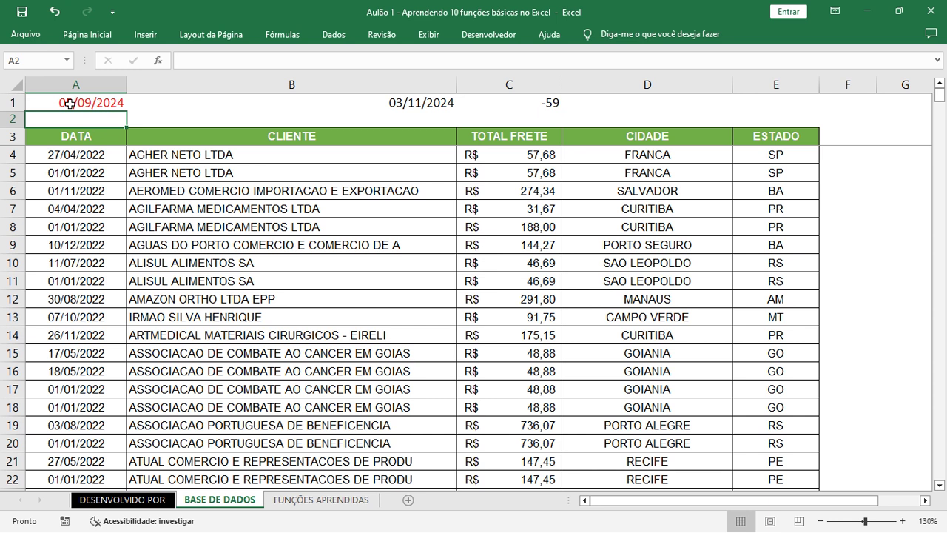
- Clear the contents of cells B1 and C1
left_click(82, 98)
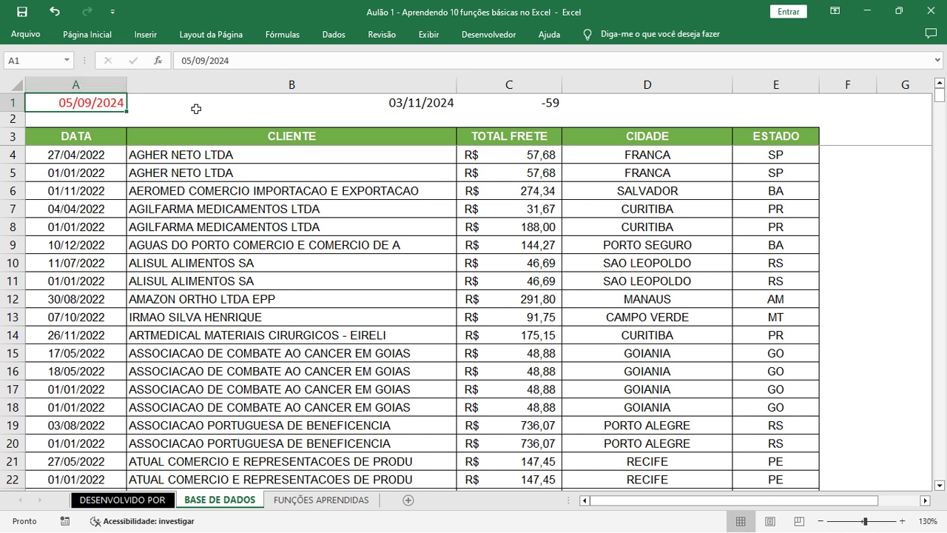
left_click_drag(404, 107, 559, 96)
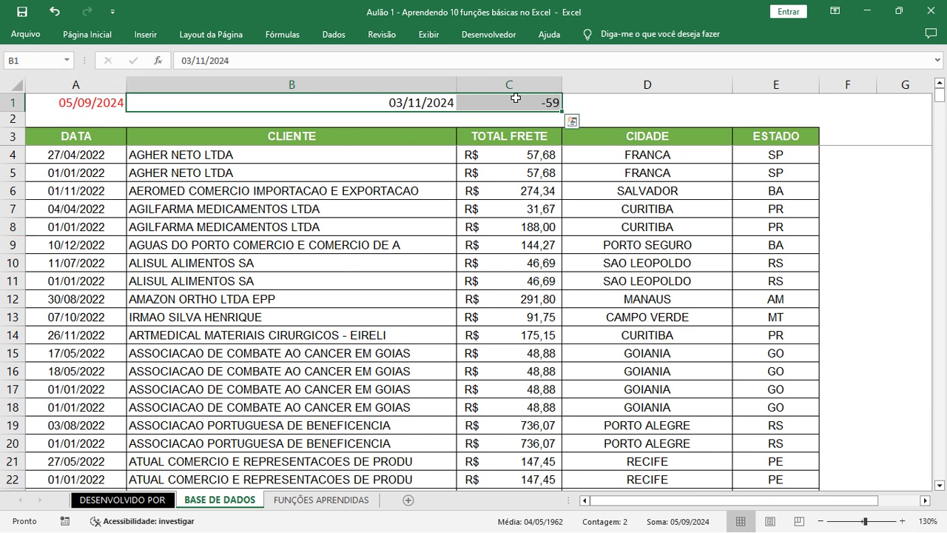
right_click(461, 107)
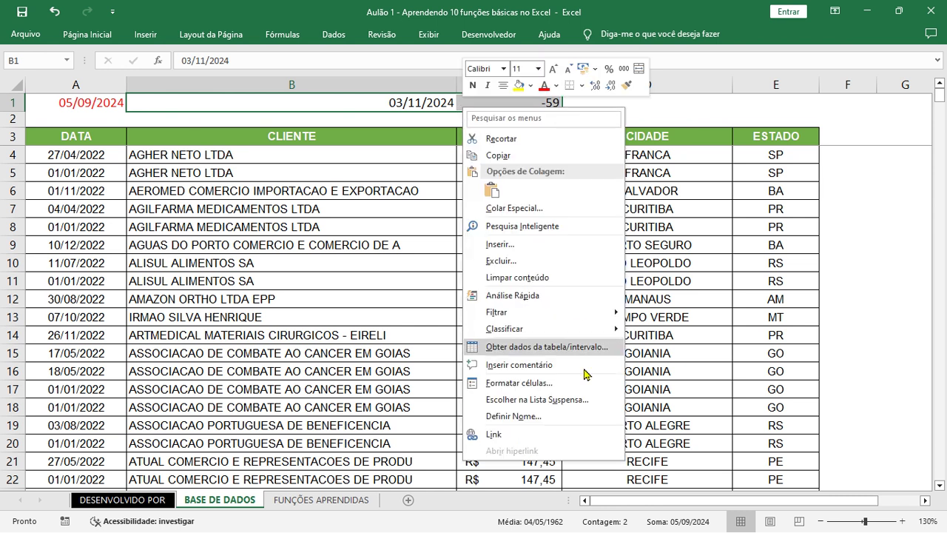
left_click(554, 278)
left_click(643, 230)
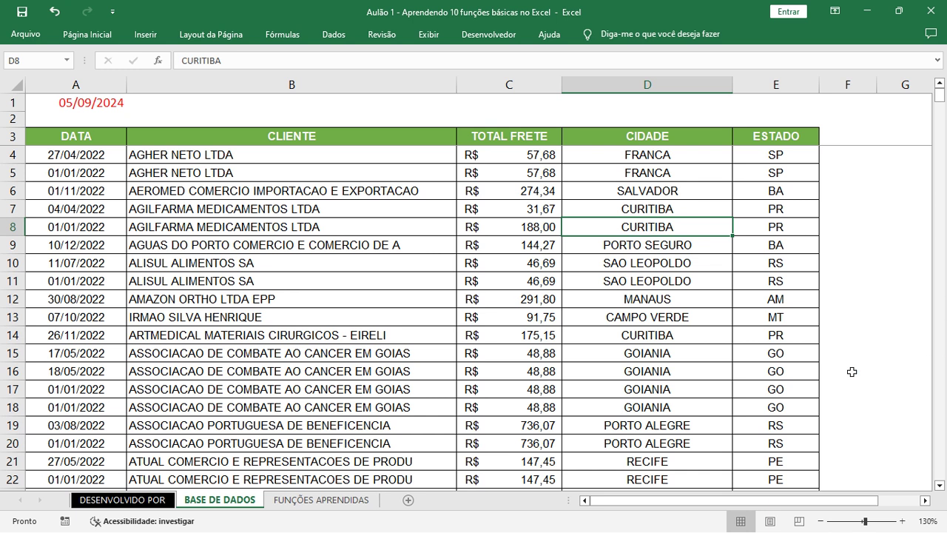
- Add the column headers DIA, MÊS and ANO in cells F3, G3 and H3 beside the ESTADO column
left_click(925, 500)
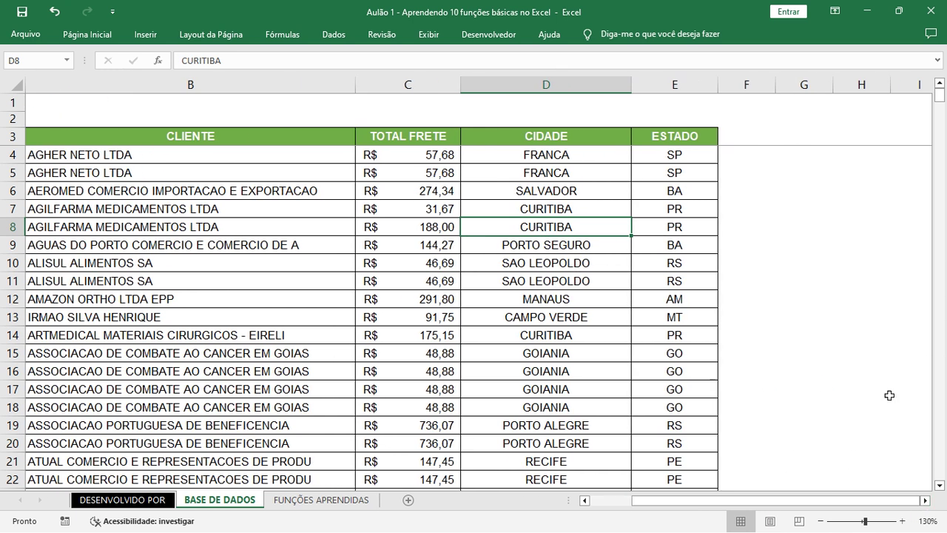
left_click(760, 140)
type("DIA")
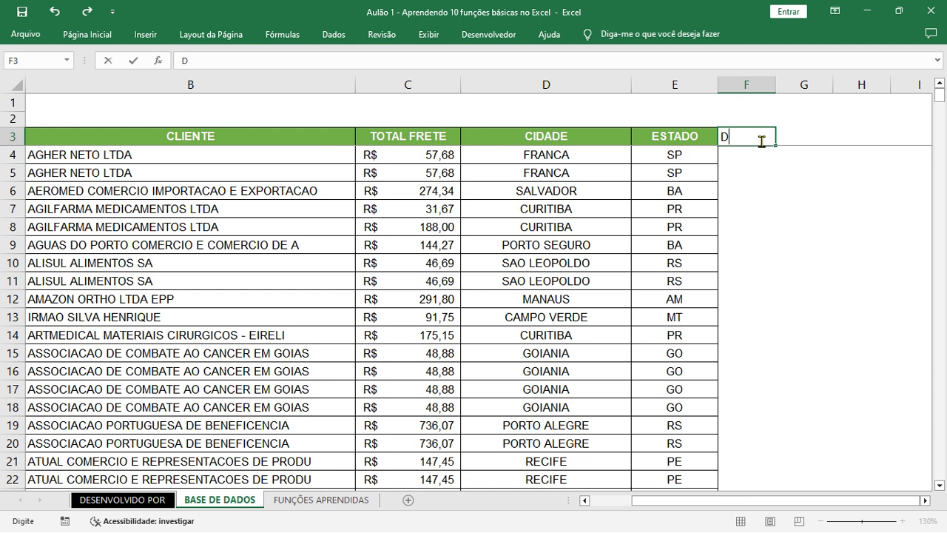
key("Return")
left_click(760, 141)
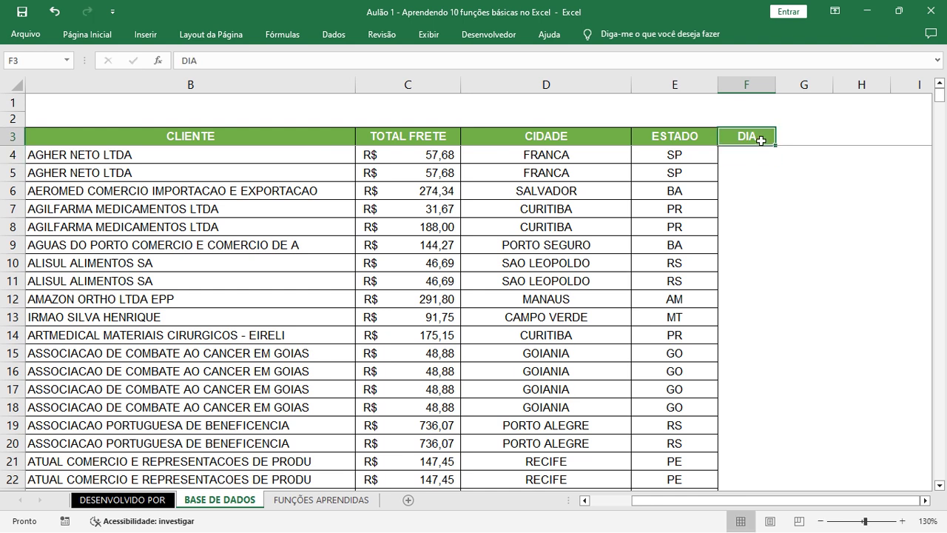
left_click(804, 133)
type("M")
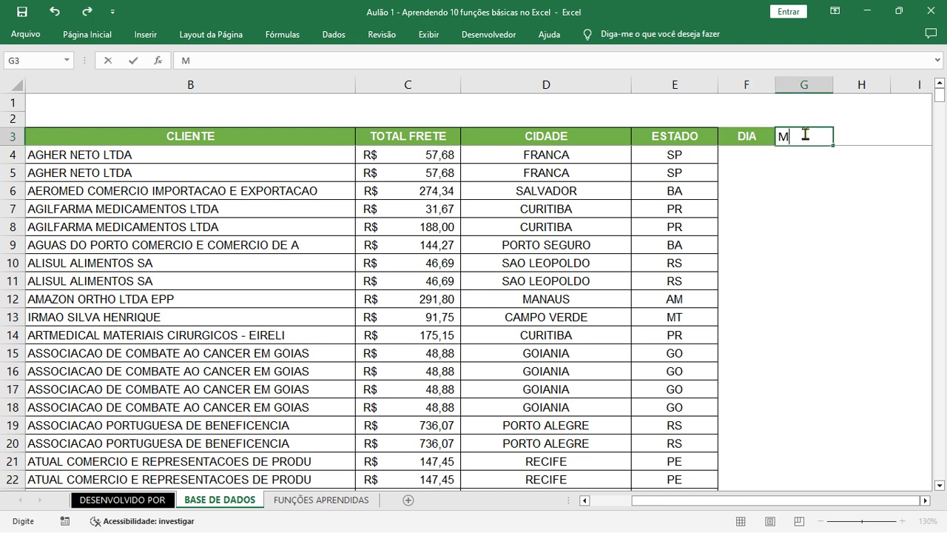
type("ÈS")
key("Return")
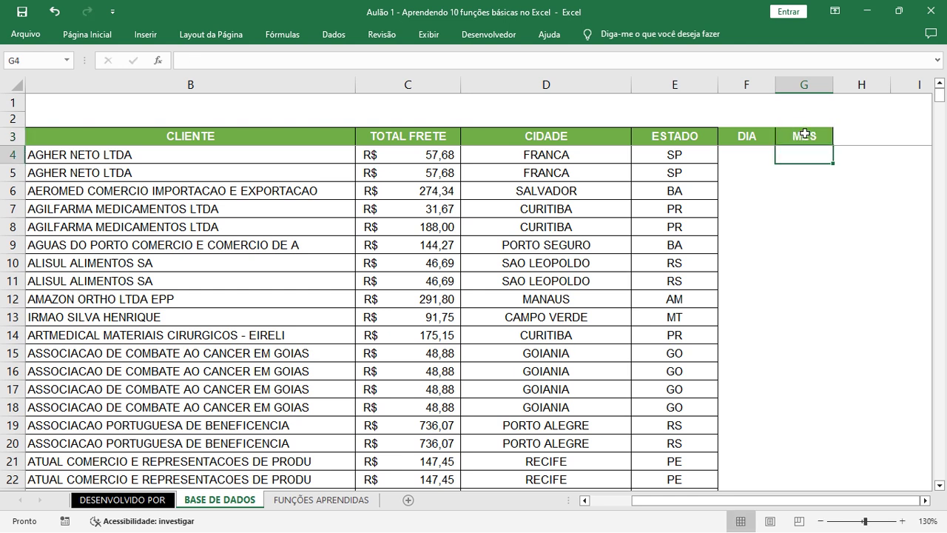
left_click(864, 130)
type("ANO")
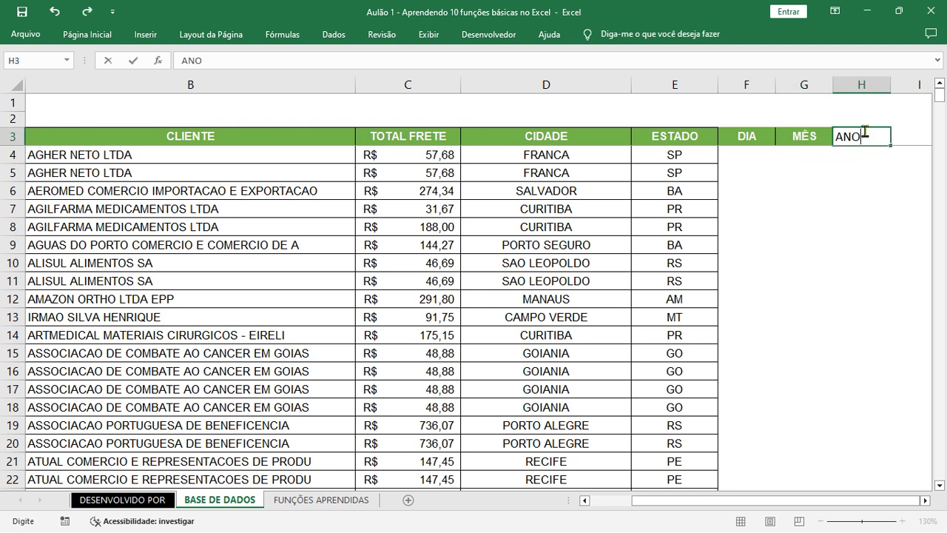
key("Return")
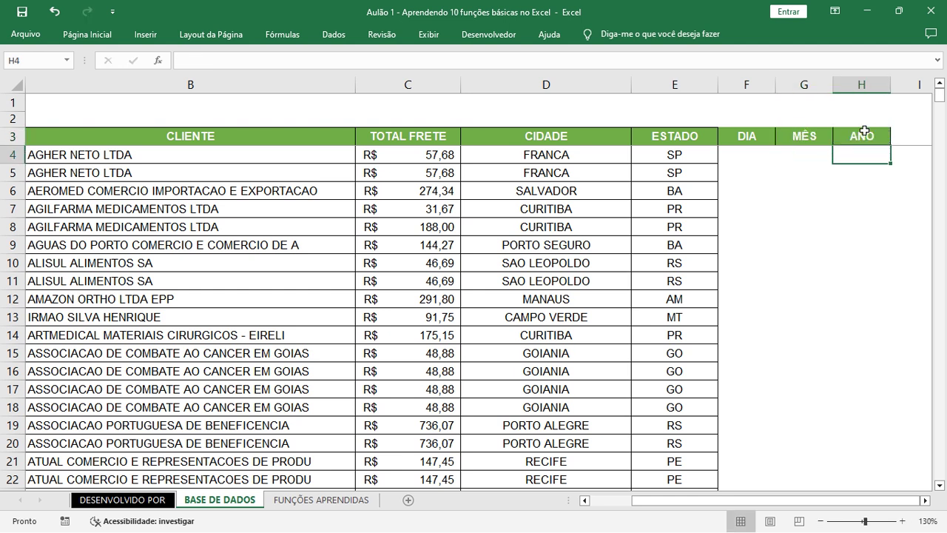
- Change the font colour of the DIA, MÊS and ANO headers in F3:H3 to red
left_click_drag(755, 135, 847, 136)
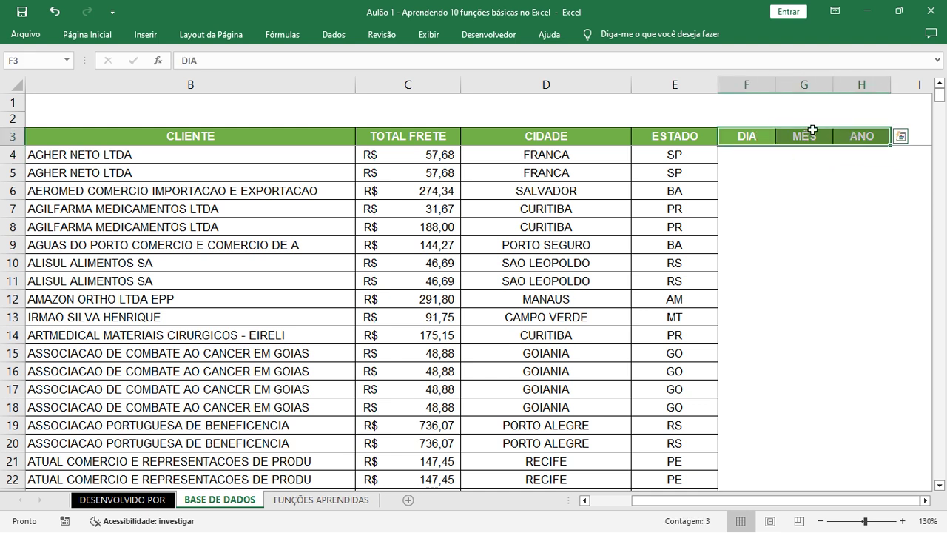
left_click(103, 35)
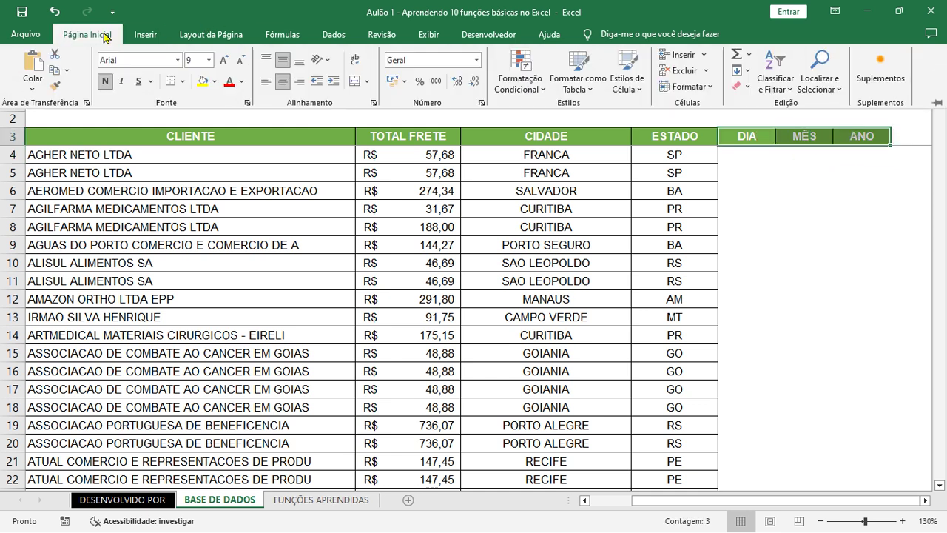
left_click(230, 83)
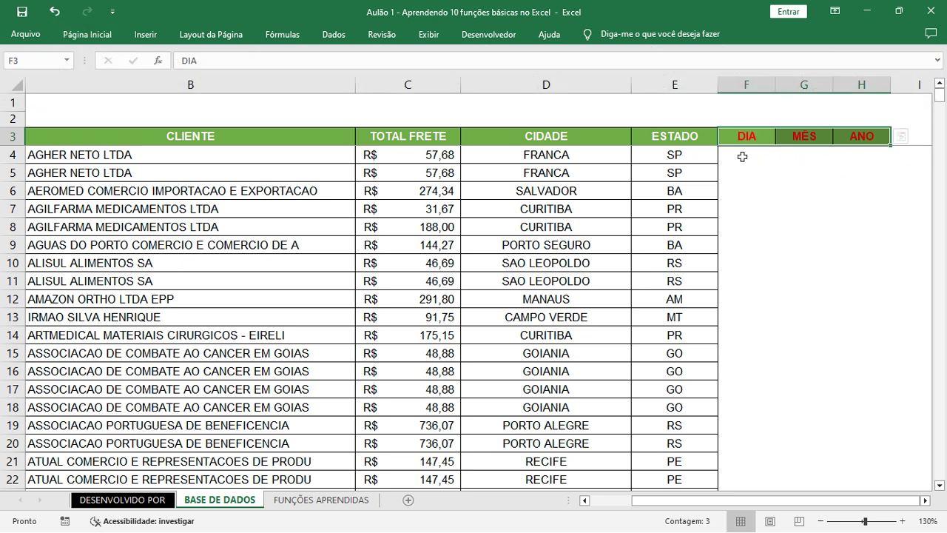
- Enter =DIA(A4) in cell F4 to extract the day from the first date
left_click(742, 156)
left_click(821, 522)
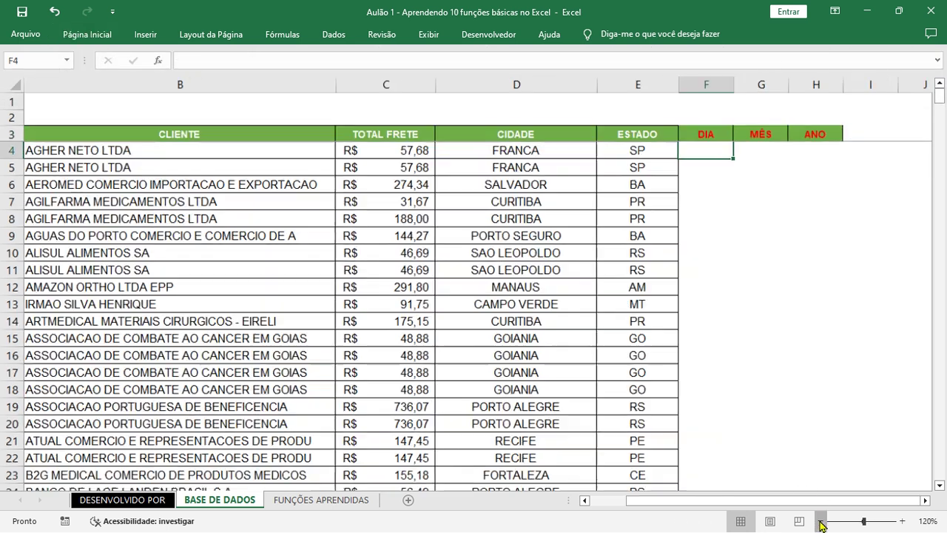
left_click_drag(748, 503, 710, 503)
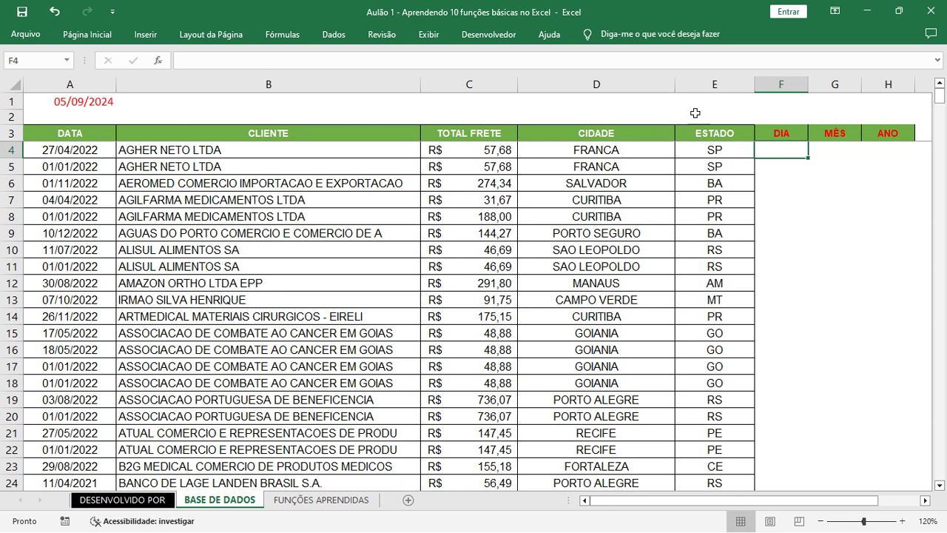
left_click(73, 154)
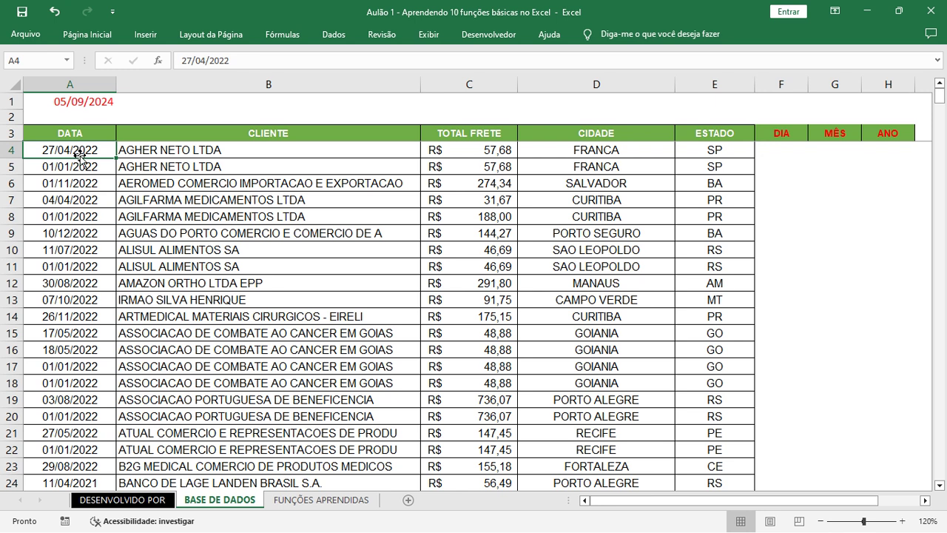
left_click(769, 151)
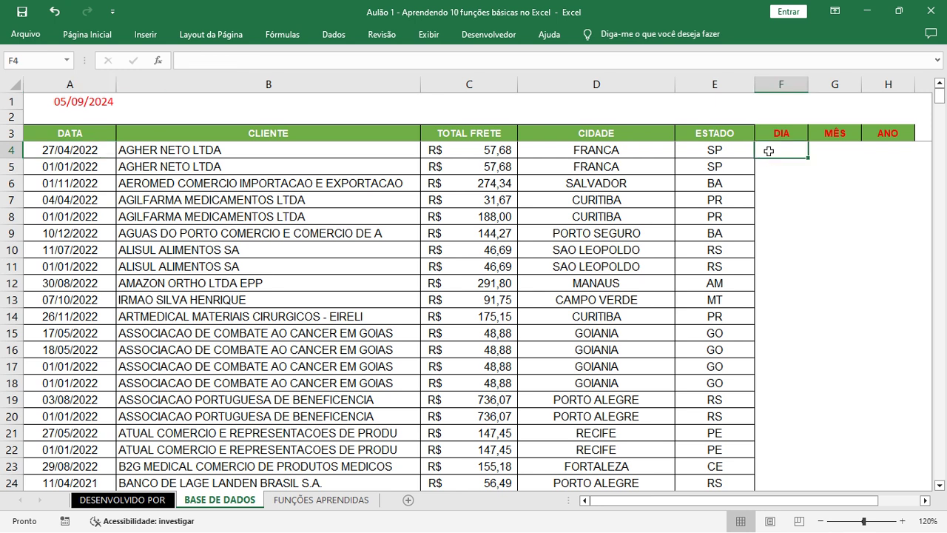
type("=DIA")
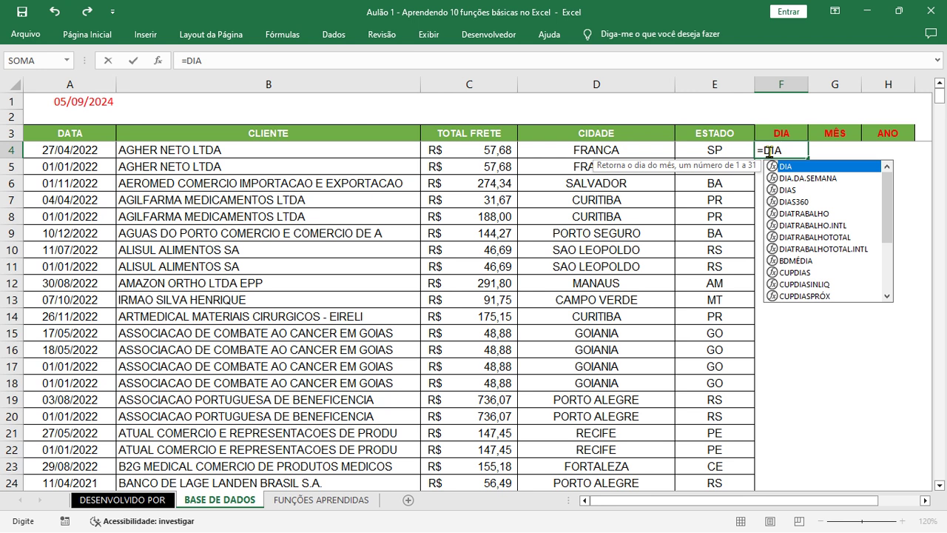
type("(")
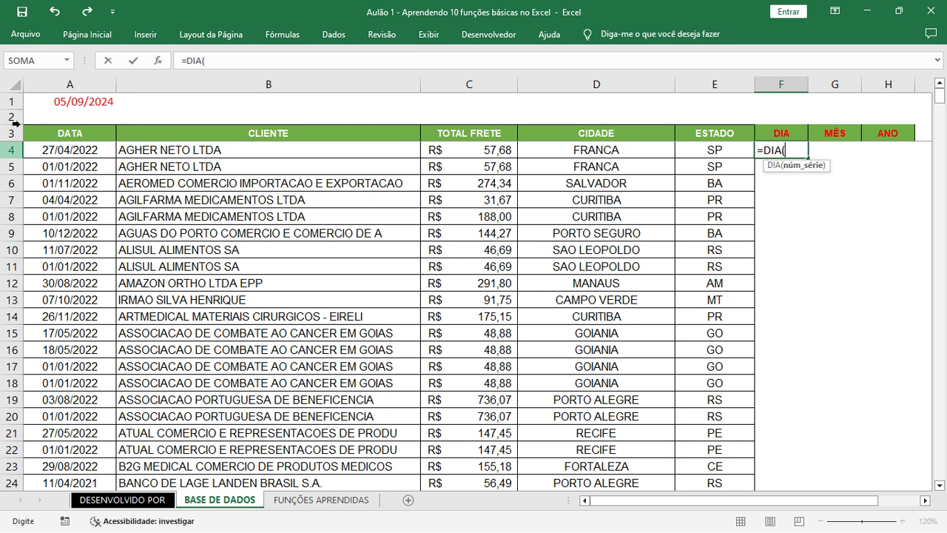
left_click(56, 151)
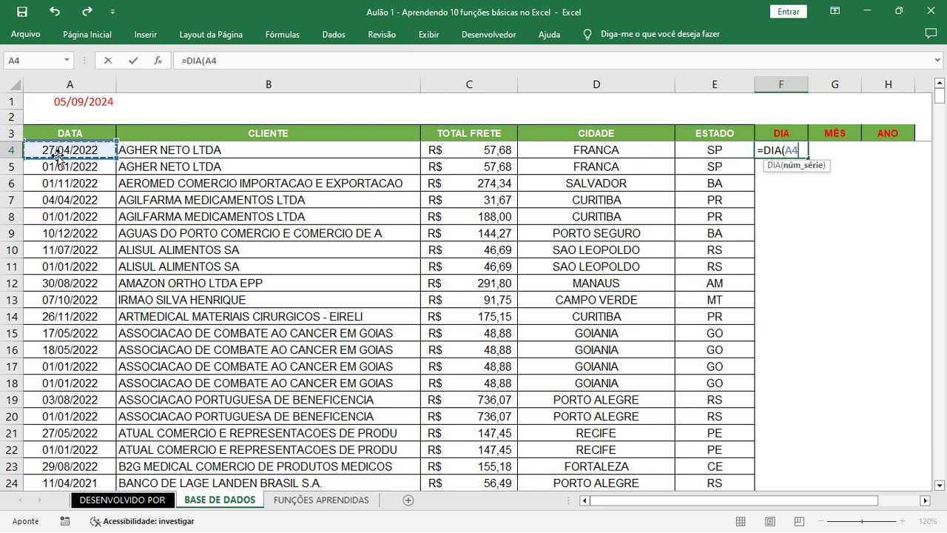
type(")")
key("Return")
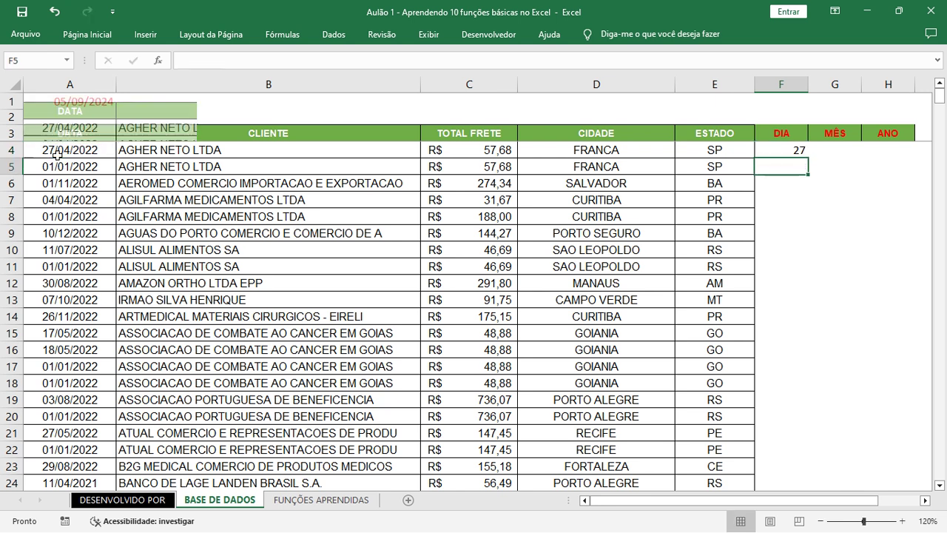
- Centre-align the day value in cell F4
left_click(784, 151)
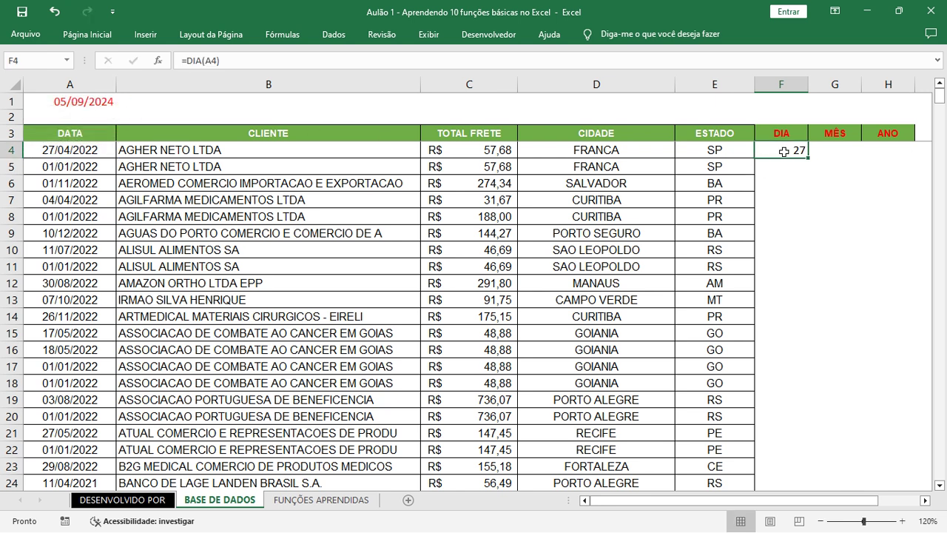
left_click(84, 35)
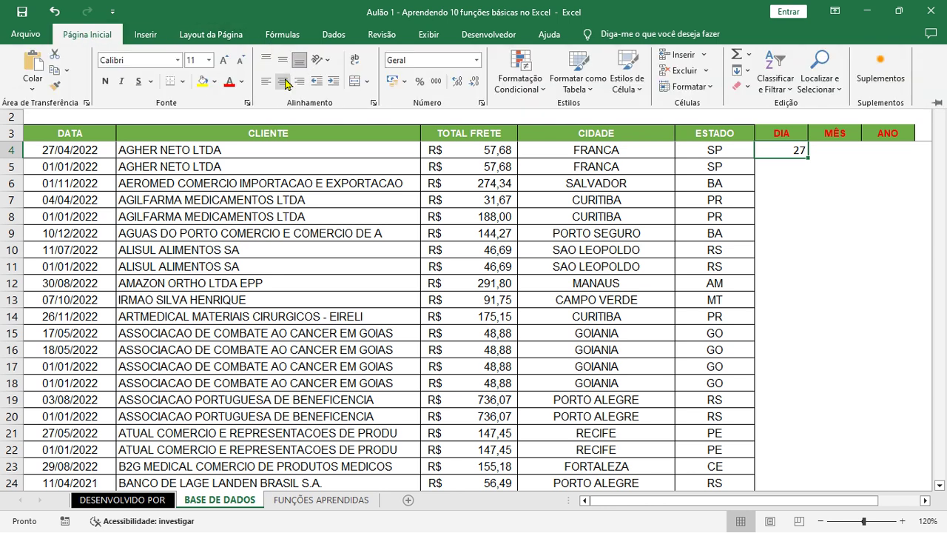
left_click(832, 141)
- Enter =MÊS(A4) in cell G4 to extract the month from the first date
left_click(833, 148)
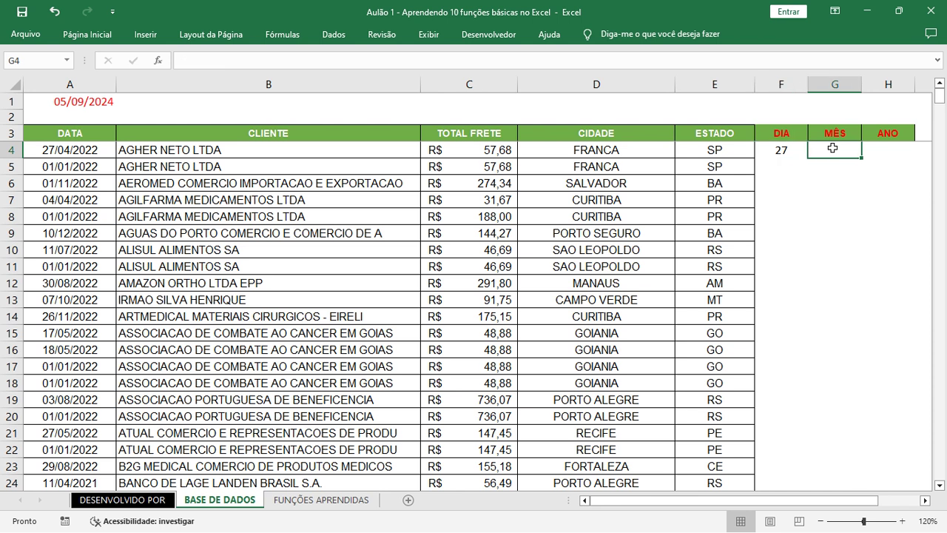
type("=M")
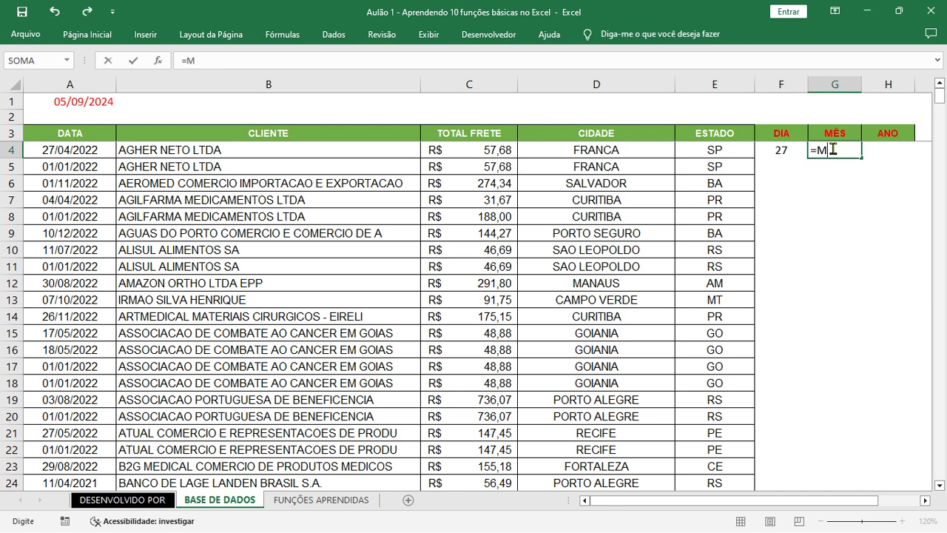
type("^WA")
key("BackSpace")
key("BackSpace")
key("BackSpace")
type("ÊS(")
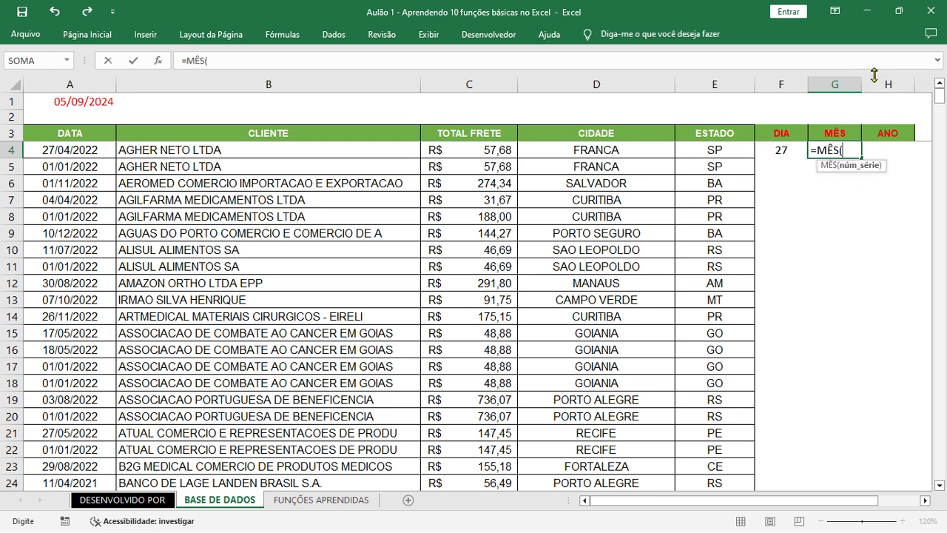
left_click(45, 151)
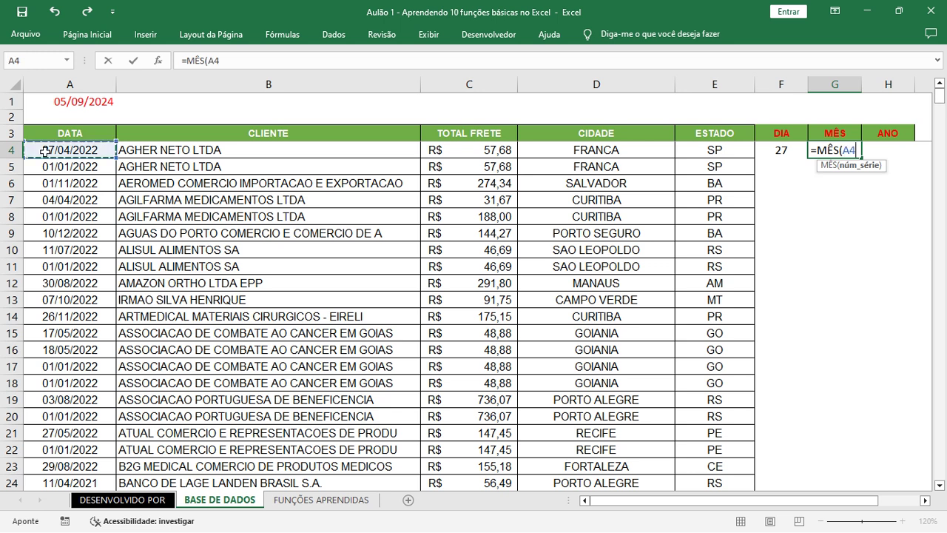
type(")")
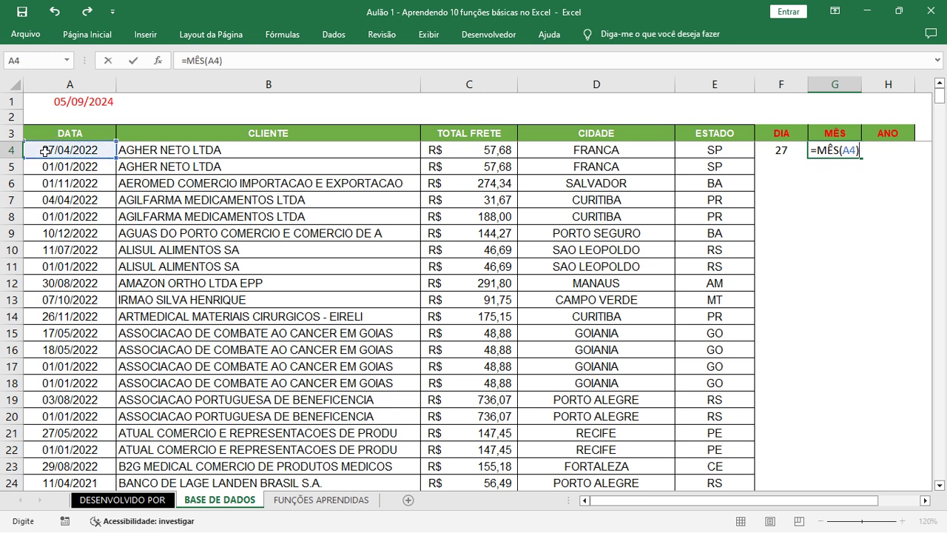
key("Return")
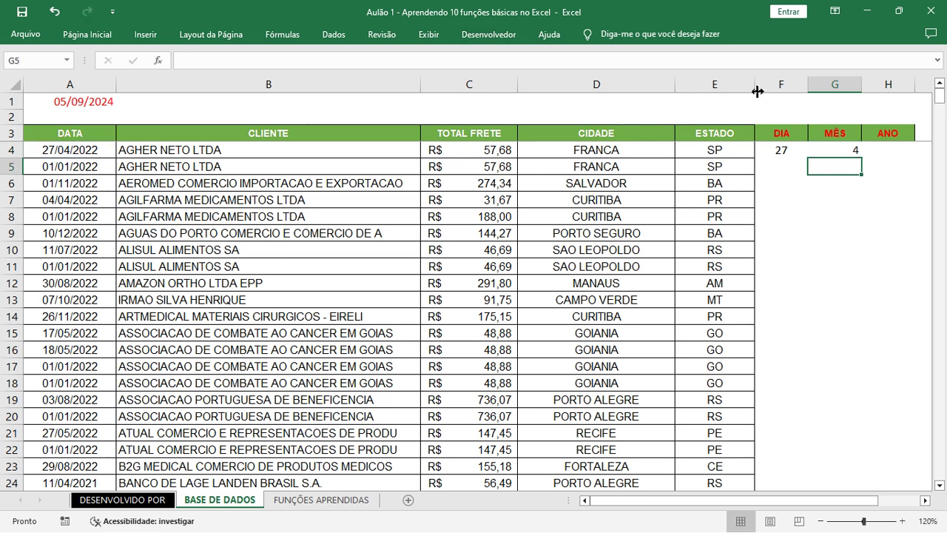
- Centre-align the month value in cell G4
left_click(824, 137)
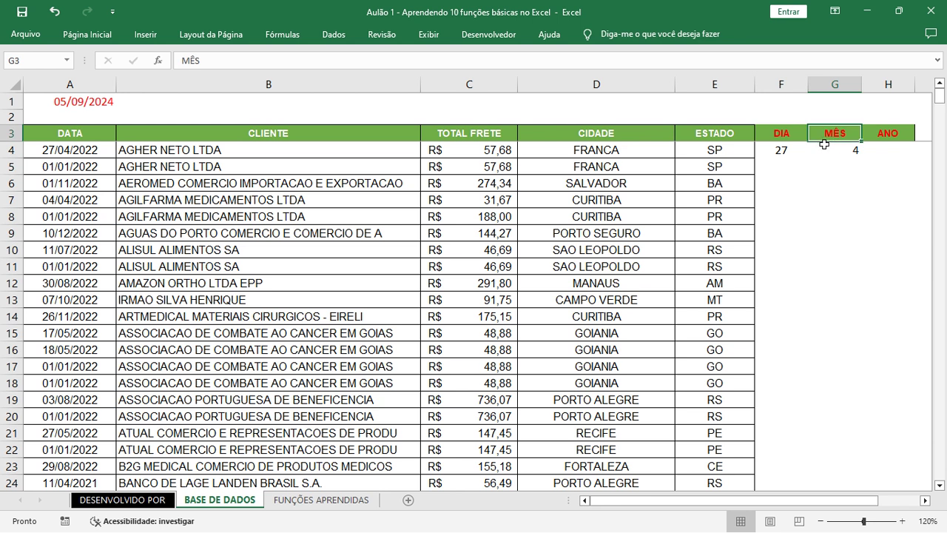
left_click(827, 150)
left_click(94, 33)
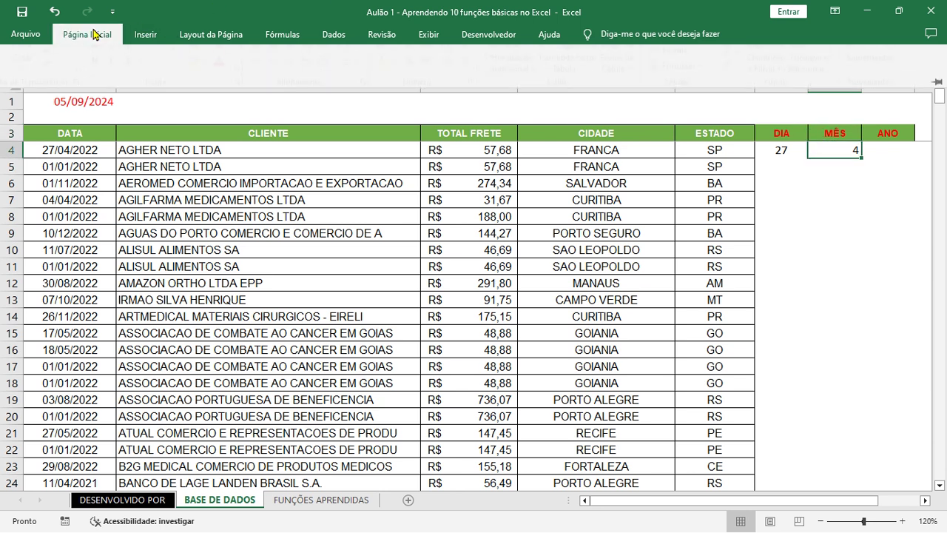
left_click(283, 82)
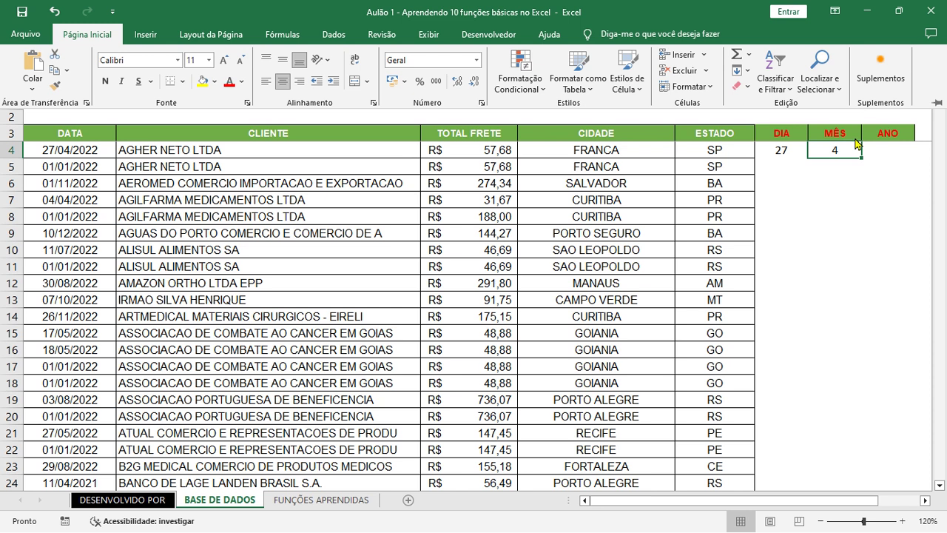
left_click(874, 152)
- Enter =ANO(A4) in cell H4 to extract the year from the first date
left_click(874, 150)
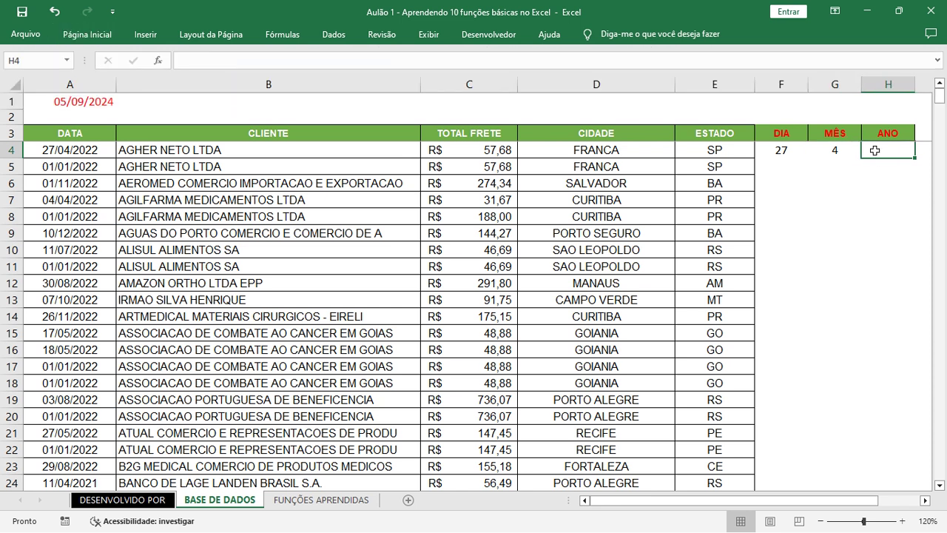
type("=AN")
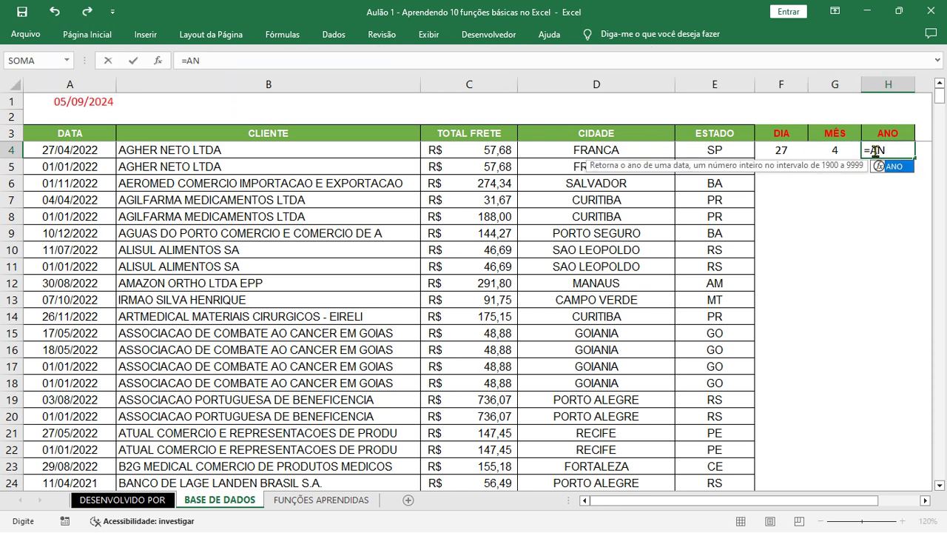
type("O")
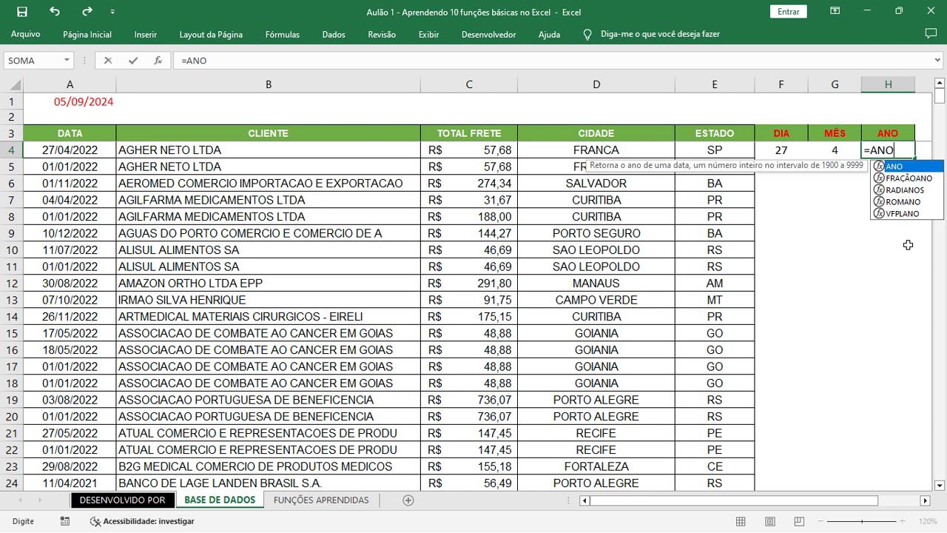
type("(")
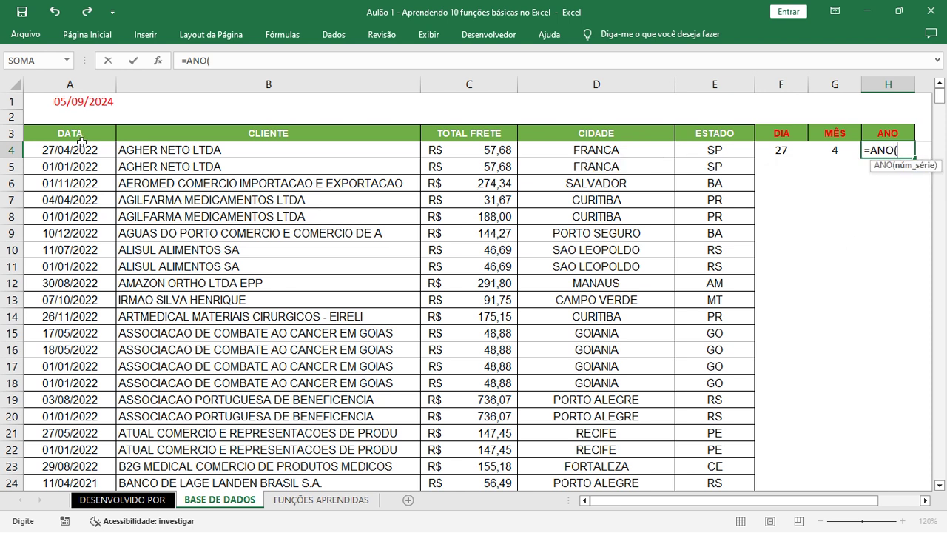
left_click(83, 150)
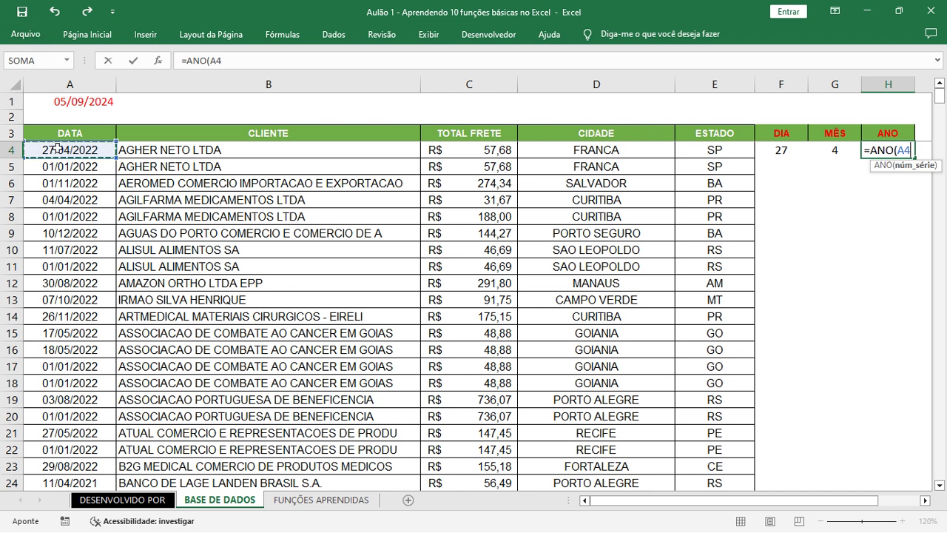
type("_")
key("BackSpace")
type(")")
key("Return")
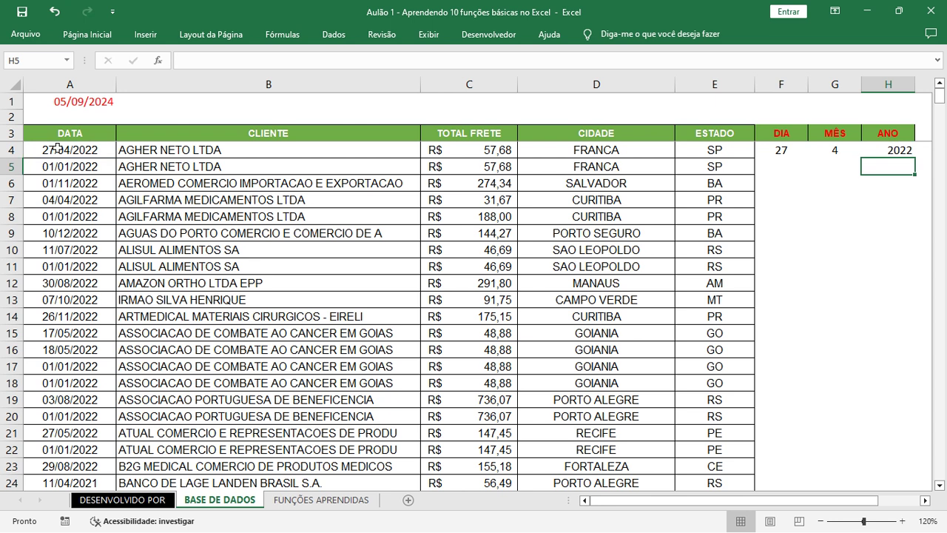
- Compare the DIA, MÊS and ANO formulas in F4:H4 with the source date in A4
left_click(863, 151)
left_click_drag(792, 150, 885, 151)
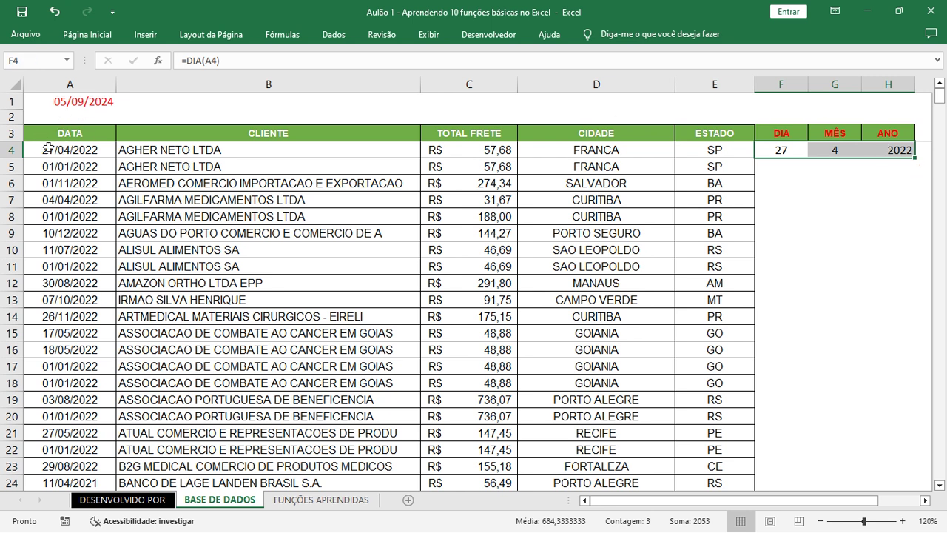
left_click(66, 149)
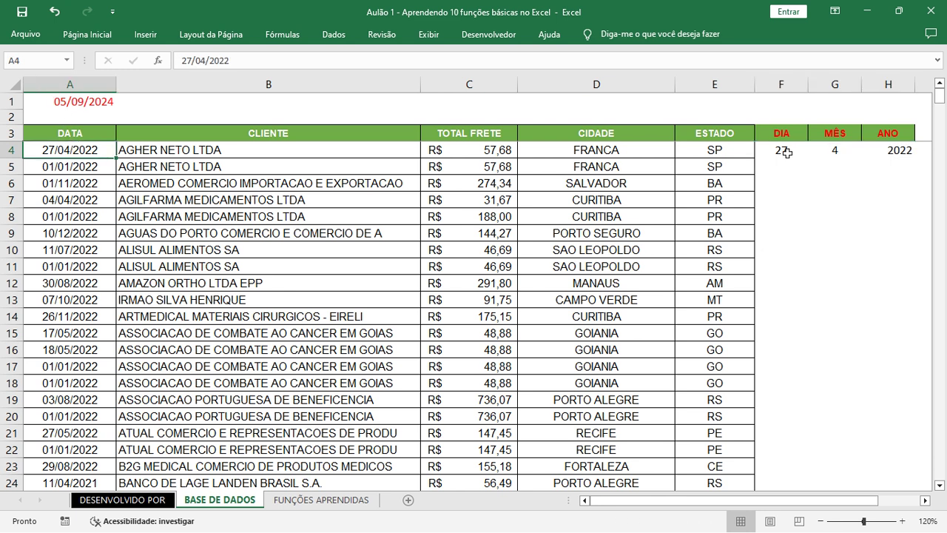
left_click(786, 152)
left_click(835, 149)
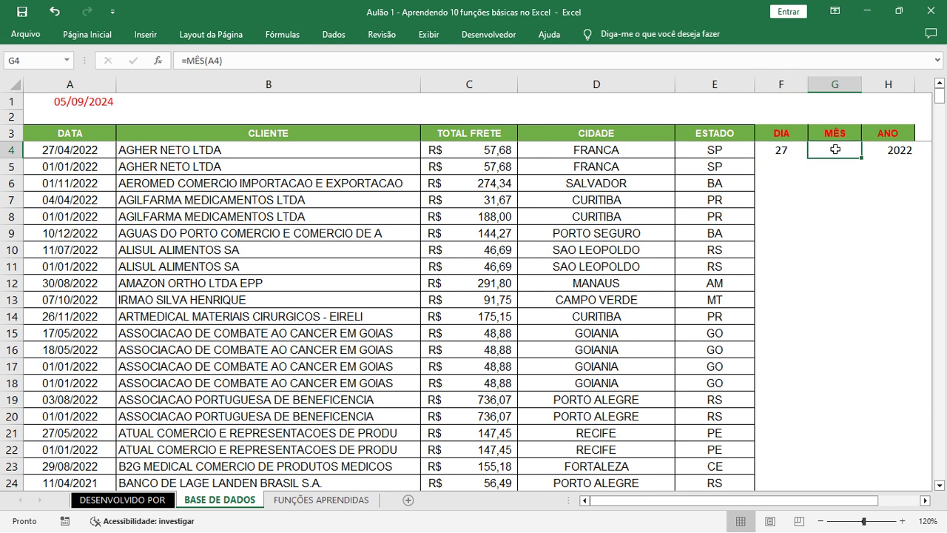
left_click(897, 148)
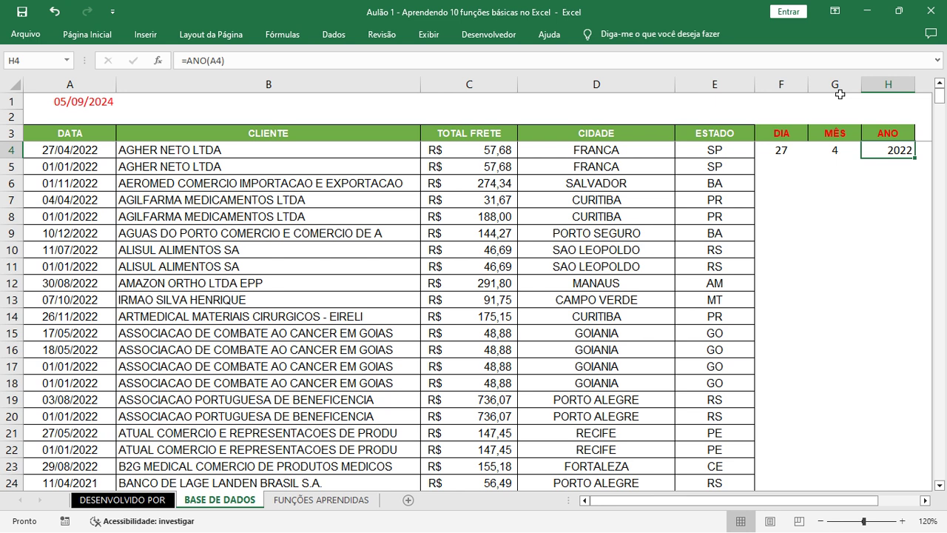
- Fill the DIA, MÊS and ANO formulas from F4:H4 down through all the data rows
right_click(782, 146)
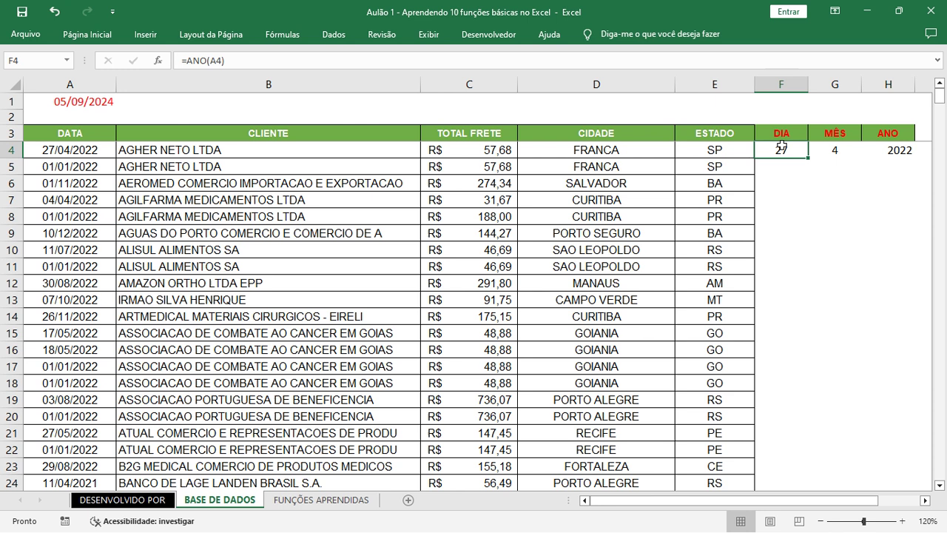
left_click(782, 148)
right_click(781, 147)
left_click(782, 148)
left_click_drag(782, 153, 900, 154)
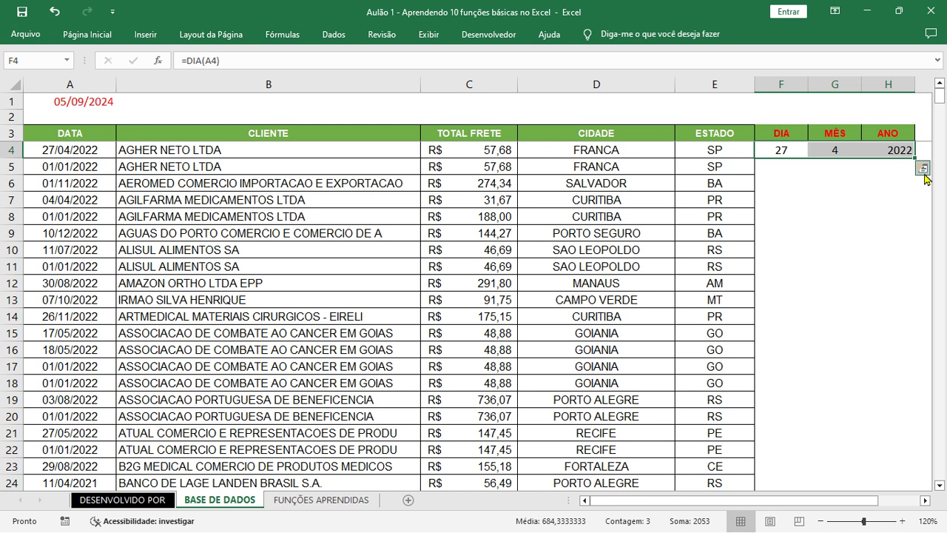
double_click(914, 155)
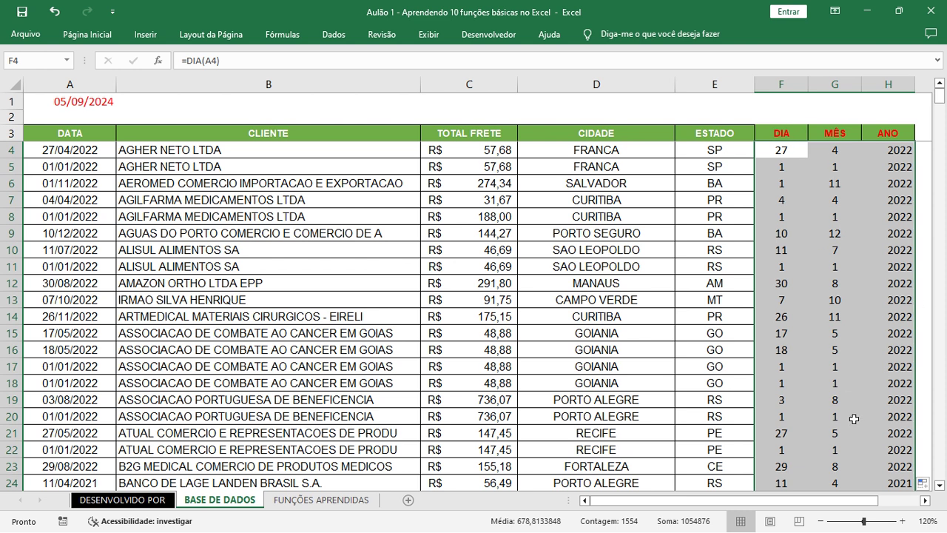
- Apply all borders (Todas as Bordas) to the filled DIA, MÊS and ANO cells
left_click(87, 34)
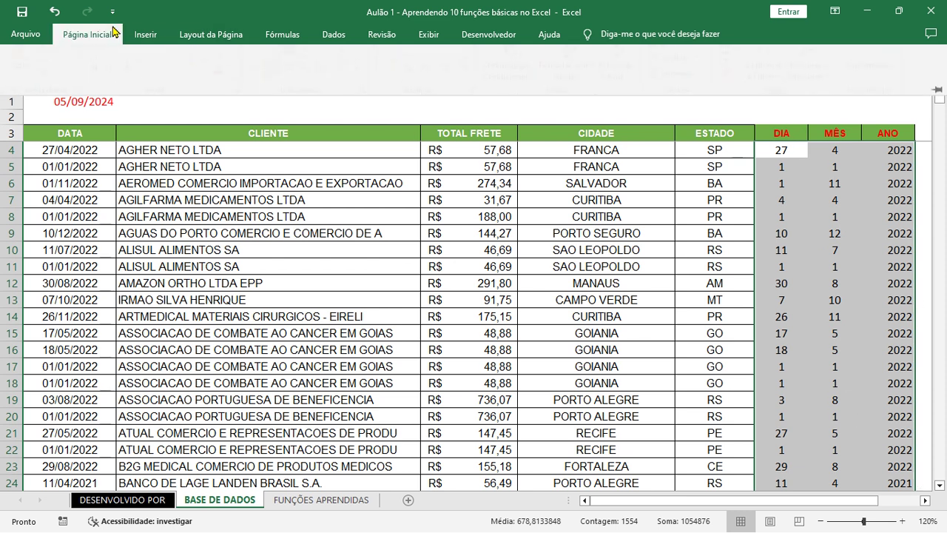
left_click(183, 82)
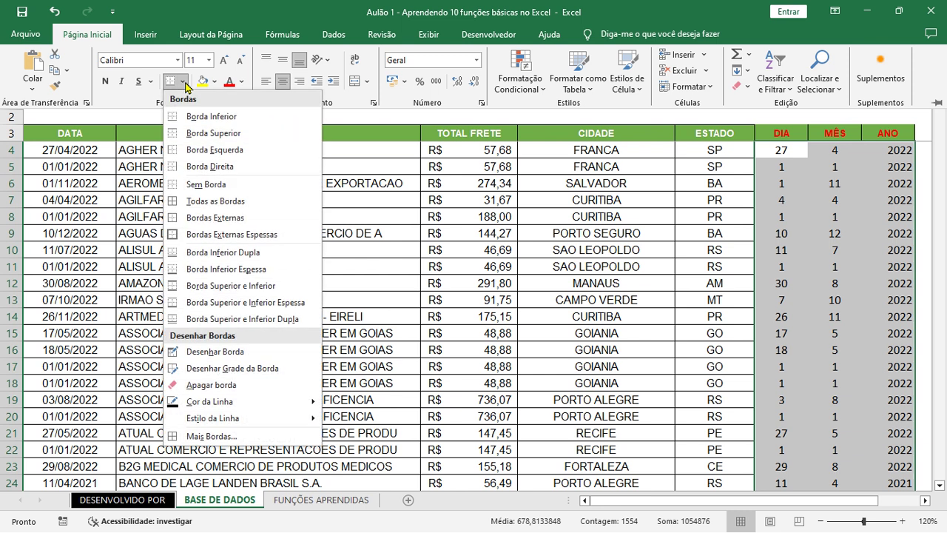
left_click(190, 207)
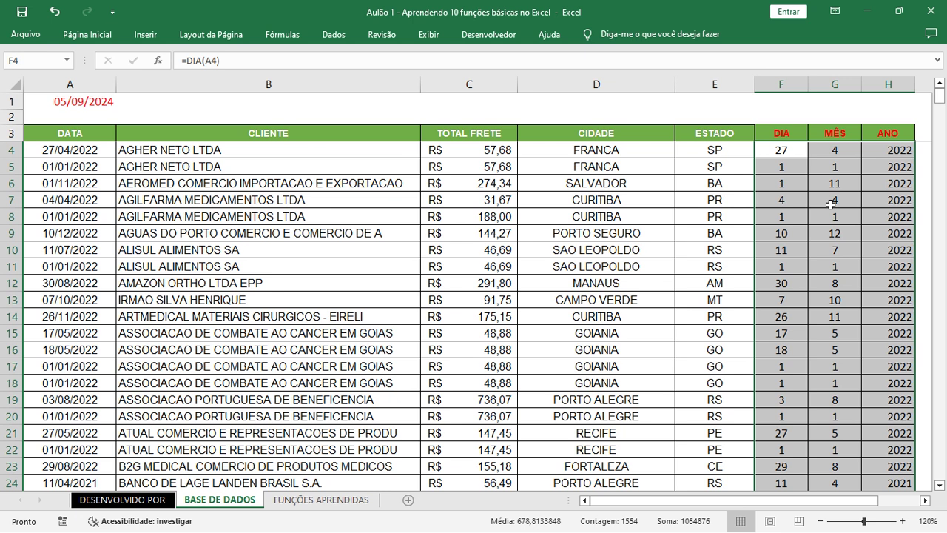
- Review the date in A1 and the DIA, MÊS and ANO column headers in F3:H3
left_click(72, 102)
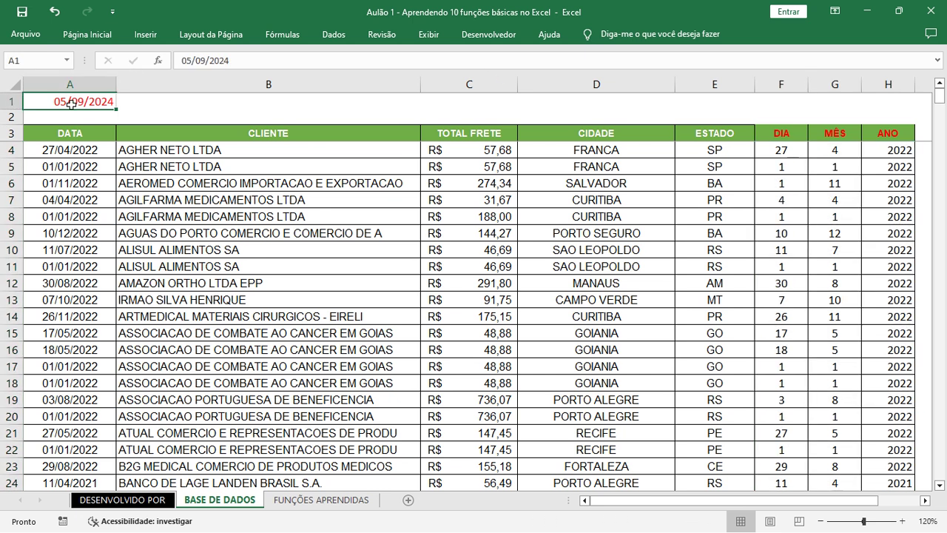
left_click(782, 134)
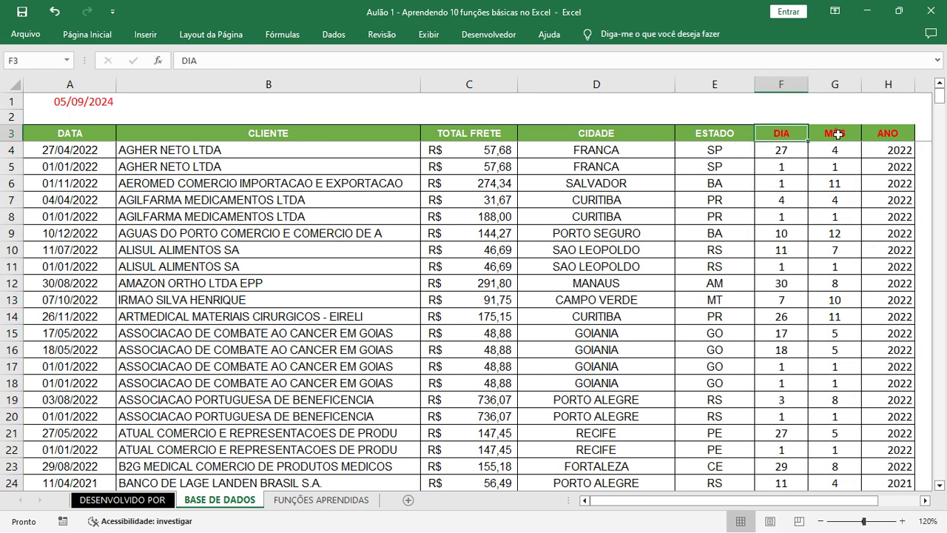
left_click(839, 134)
left_click(885, 133)
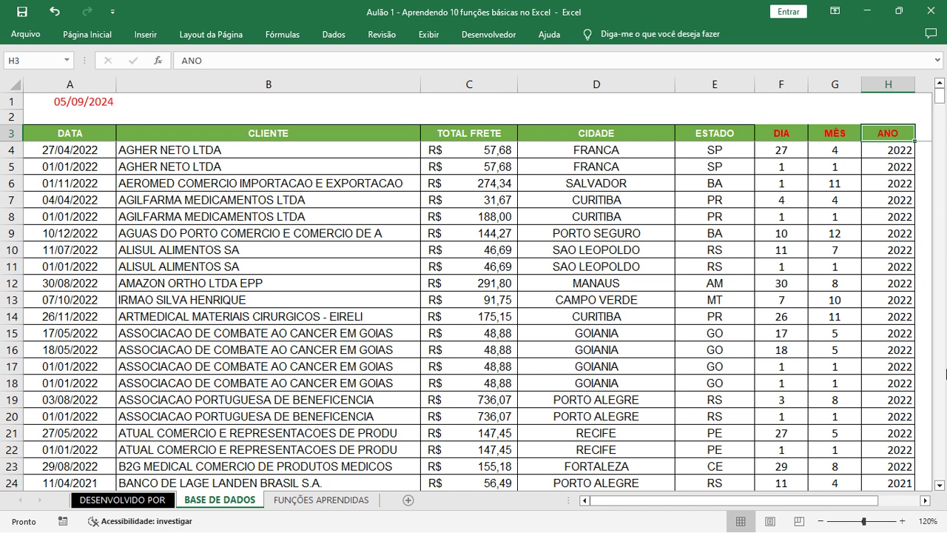
left_click(56, 102)
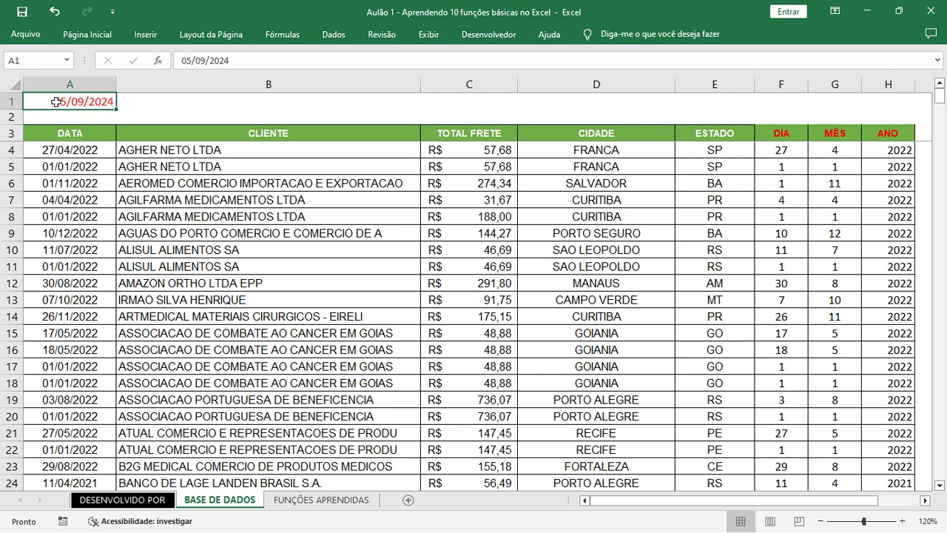
- Review the remaining functions and their types in the table on the FUNÇÕES APRENDIDAS sheet
left_click(311, 500)
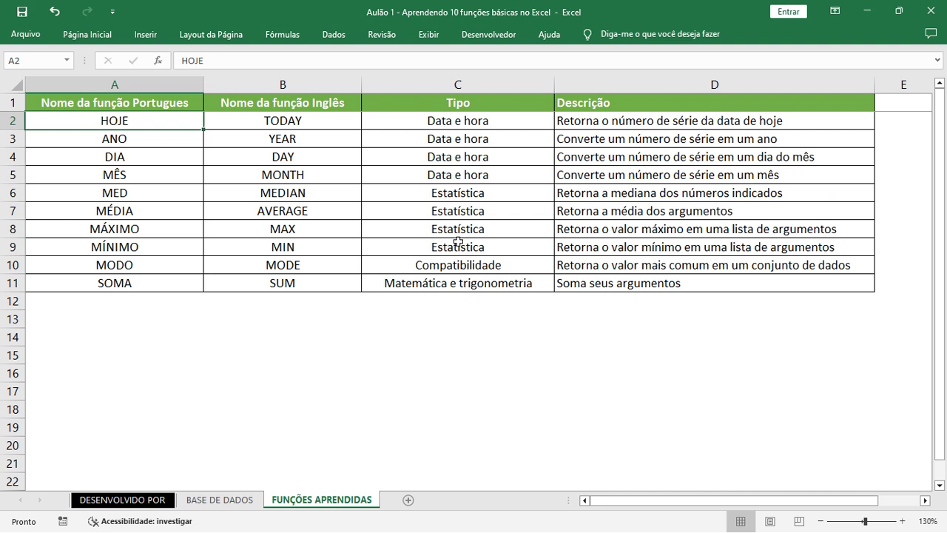
left_click(466, 266)
left_click(474, 292)
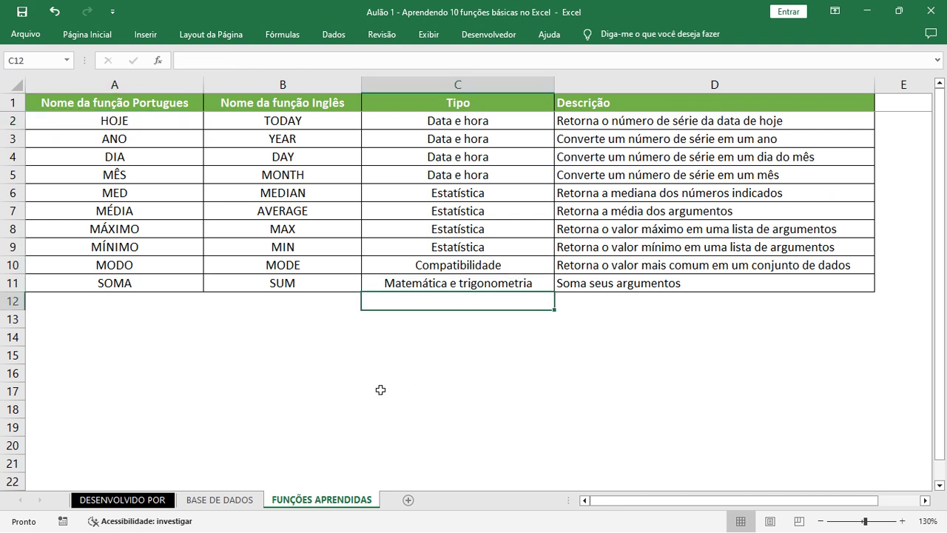
- Enter the label SOMA in cell B523, below the last data row of the BASE DE DADOS sheet
left_click(220, 500)
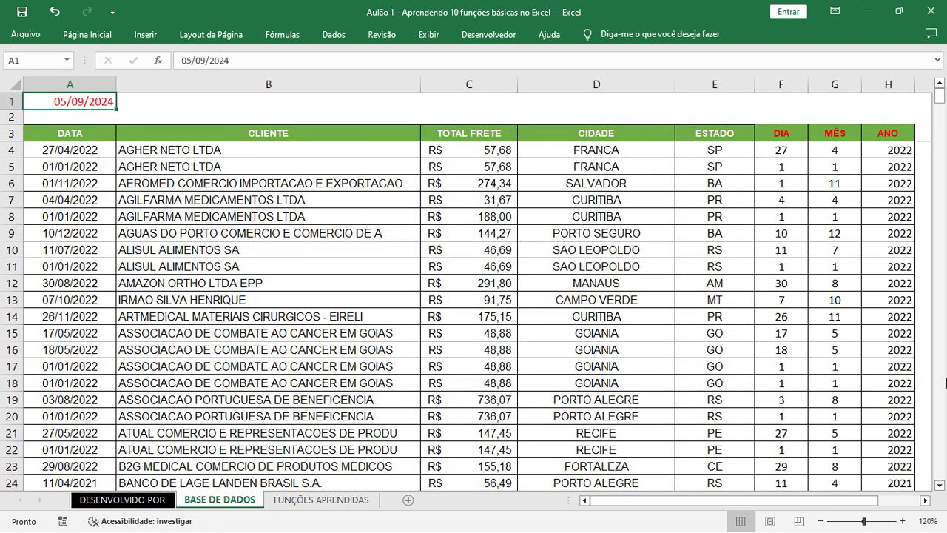
scroll(944, 383, "down", 20)
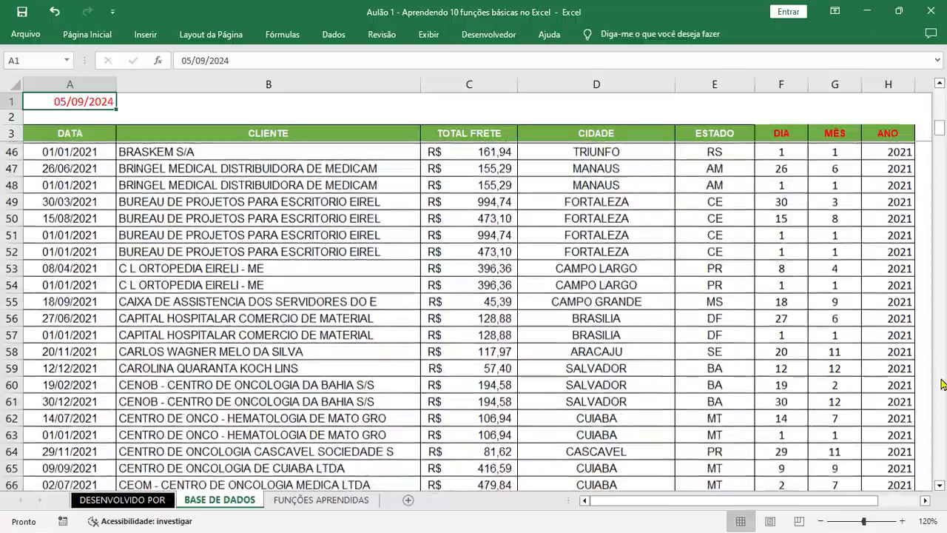
scroll(943, 384, "down", 20)
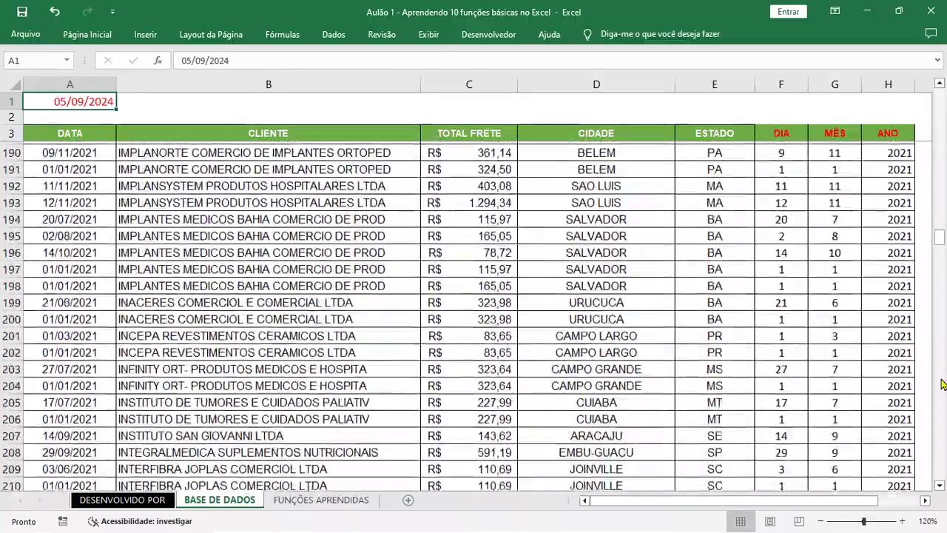
scroll(944, 384, "down", 20)
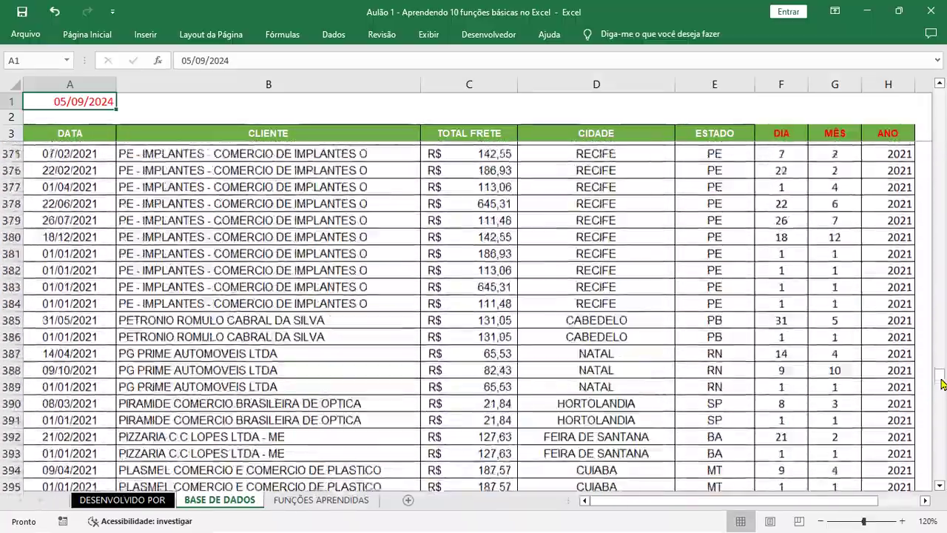
scroll(941, 453, "down", 20)
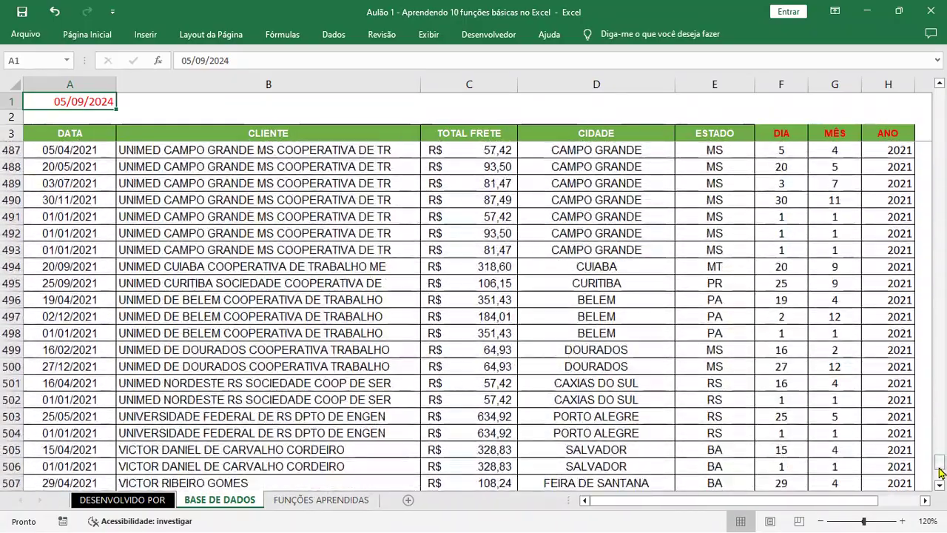
left_click_drag(941, 471, 941, 486)
scroll(941, 487, "down", 3)
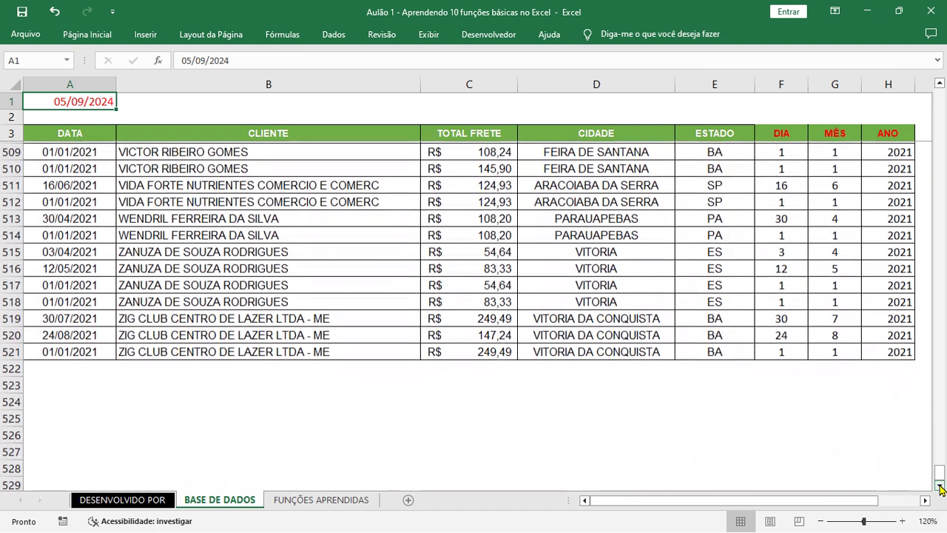
left_click(480, 364)
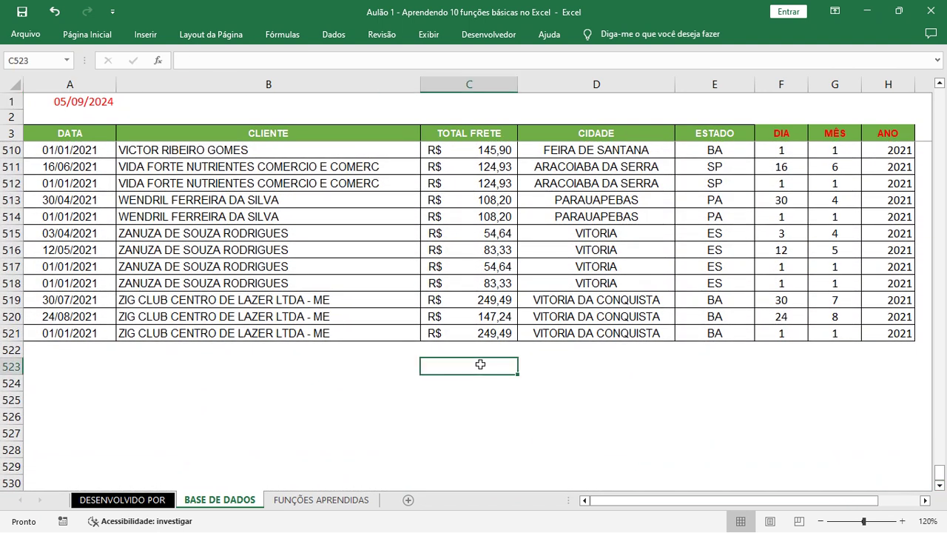
key("Left")
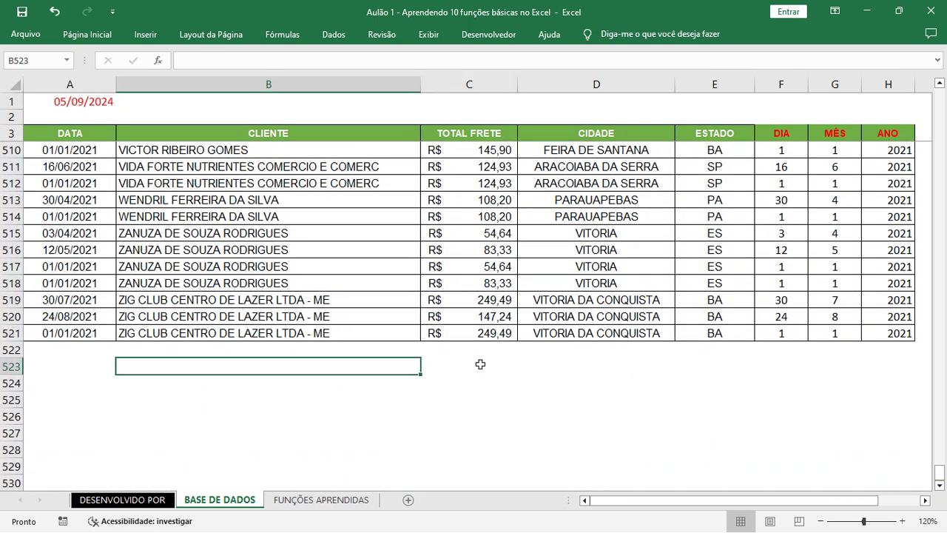
type("SOMA")
key("Return")
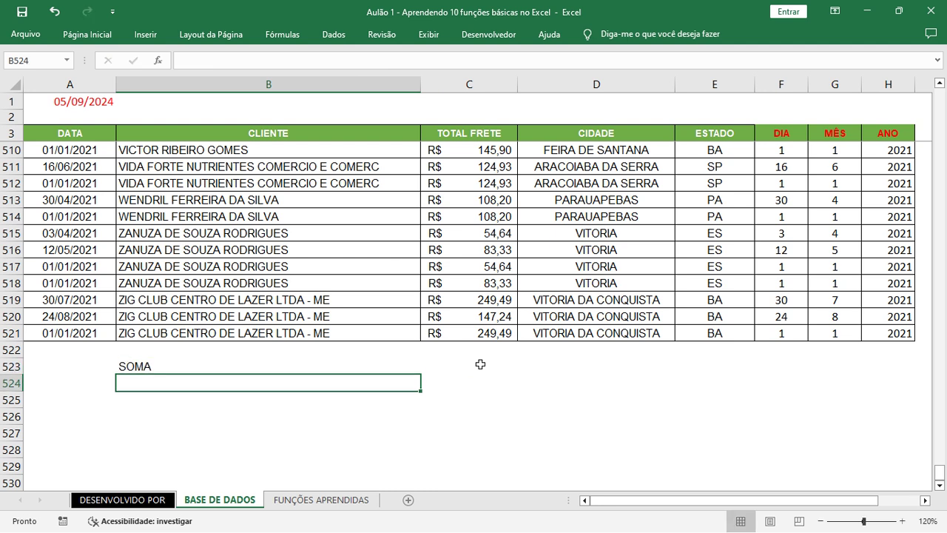
- Right-align the SOMA label in B523 and copy it into B524:B528
left_click(134, 366)
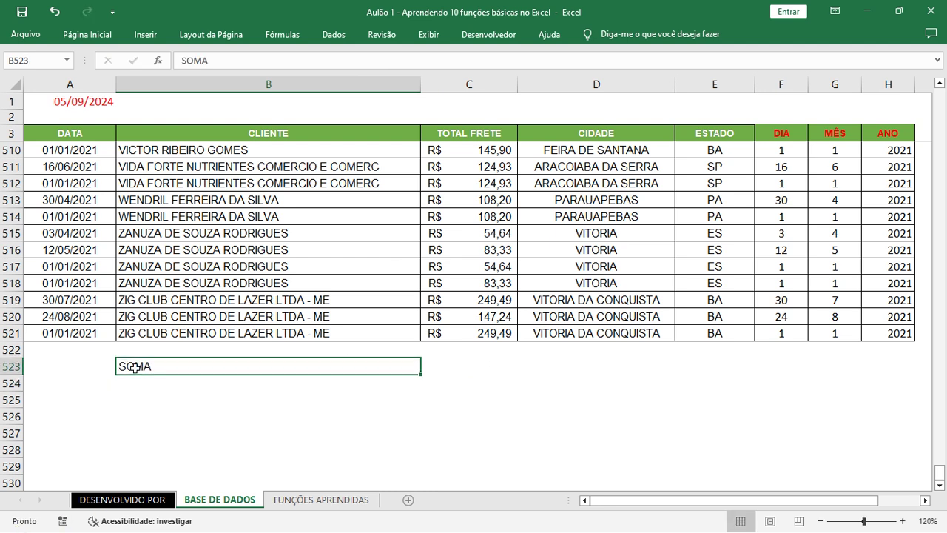
left_click(77, 37)
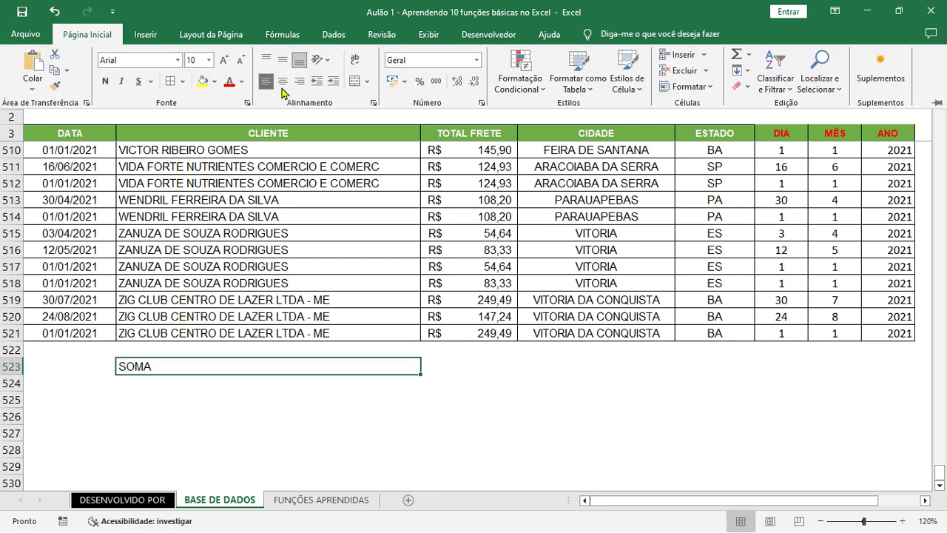
left_click(300, 81)
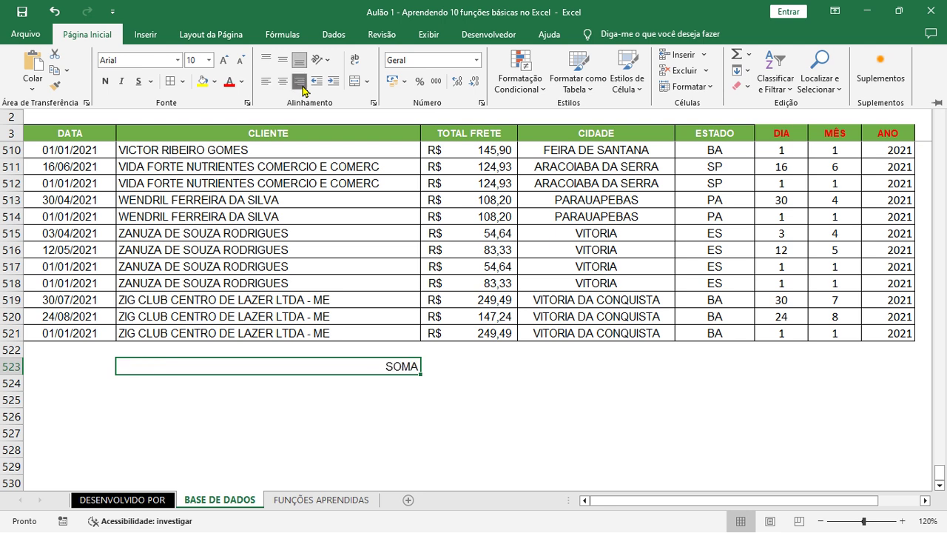
key("ctrl+c")
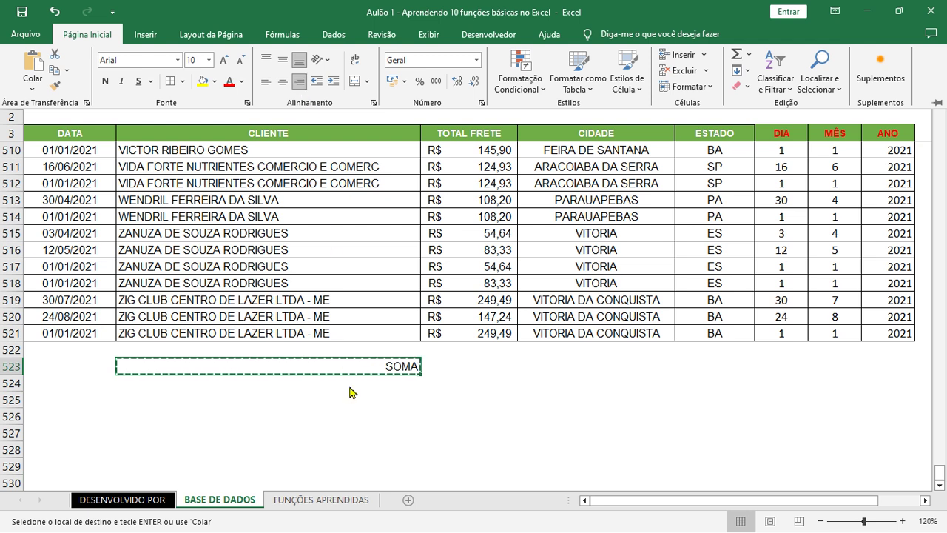
left_click_drag(352, 386, 370, 449)
key("Return")
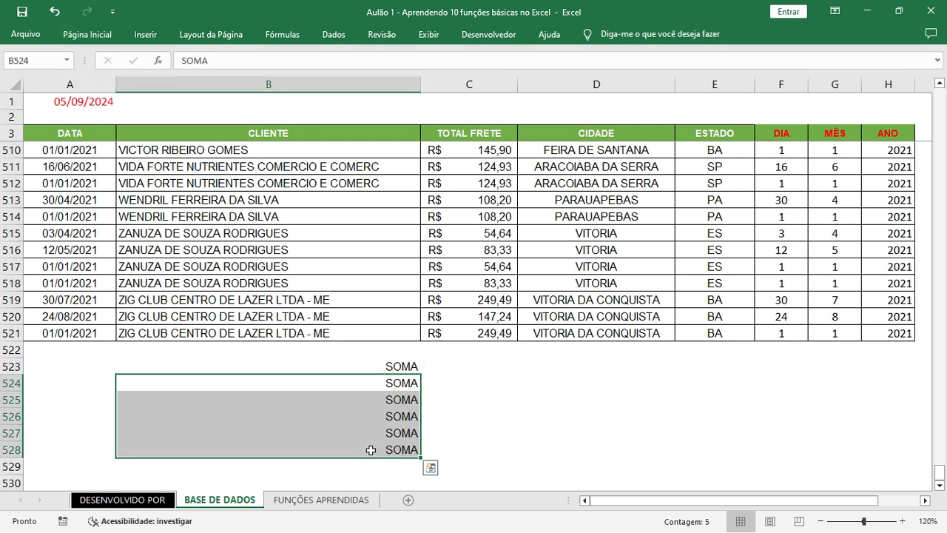
- Replace the copied labels in B524:B528 with MÉDIA, MED, MÁXIMO, MÍNIMO and MODO
left_click(388, 386)
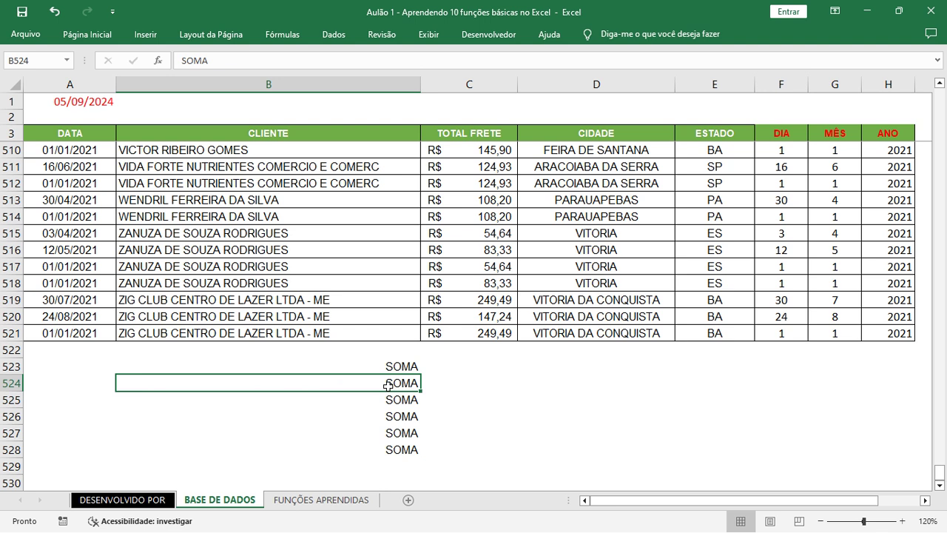
type("MÉDIA")
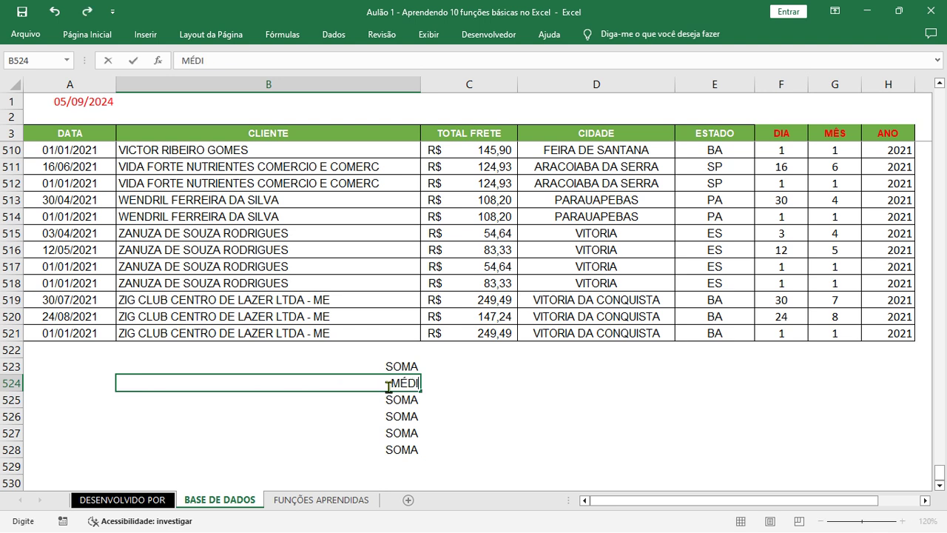
key("Return")
type("MED")
key("Return")
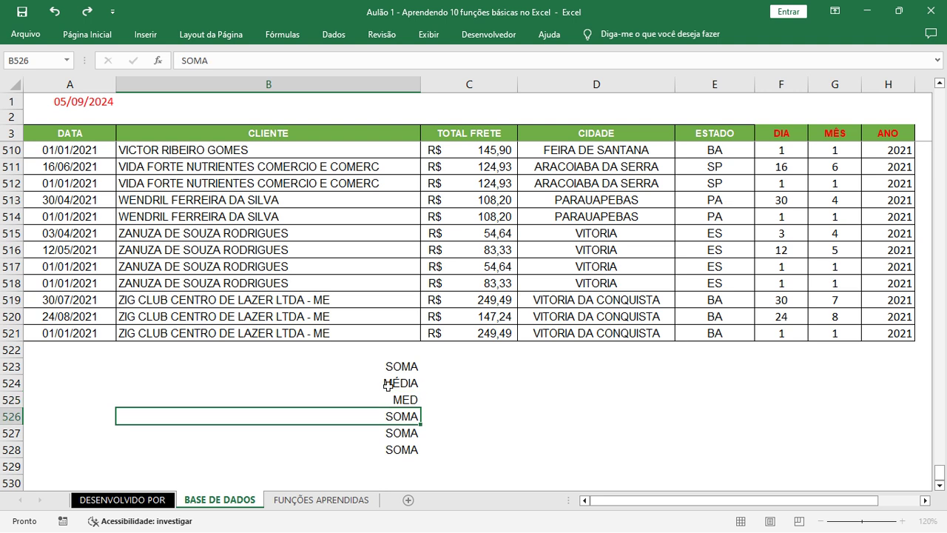
type("MÁXIMO")
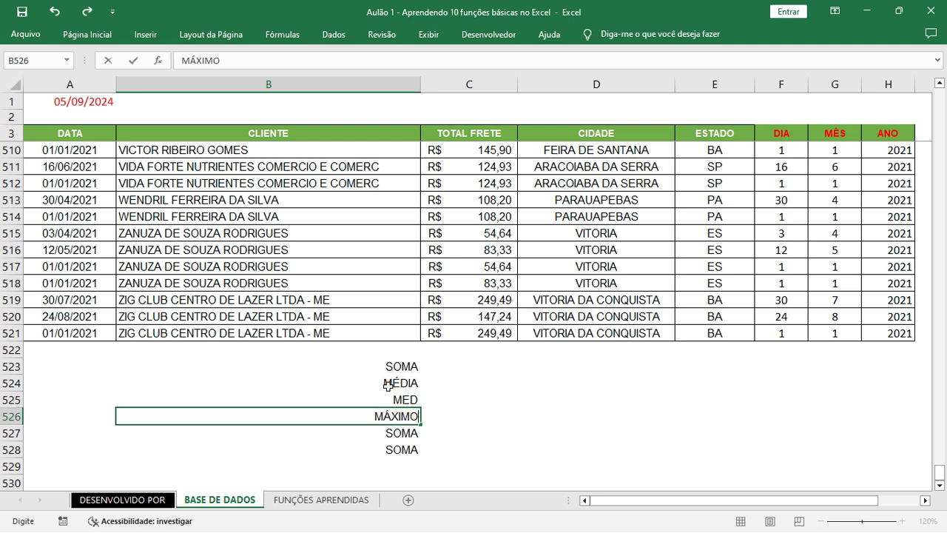
key("Return")
type("MÍN")
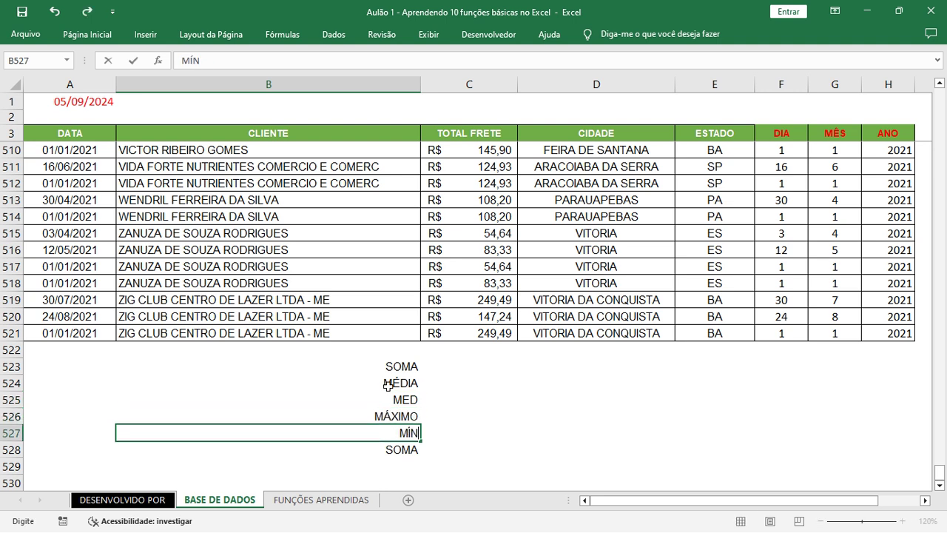
type("IMO")
key("Return")
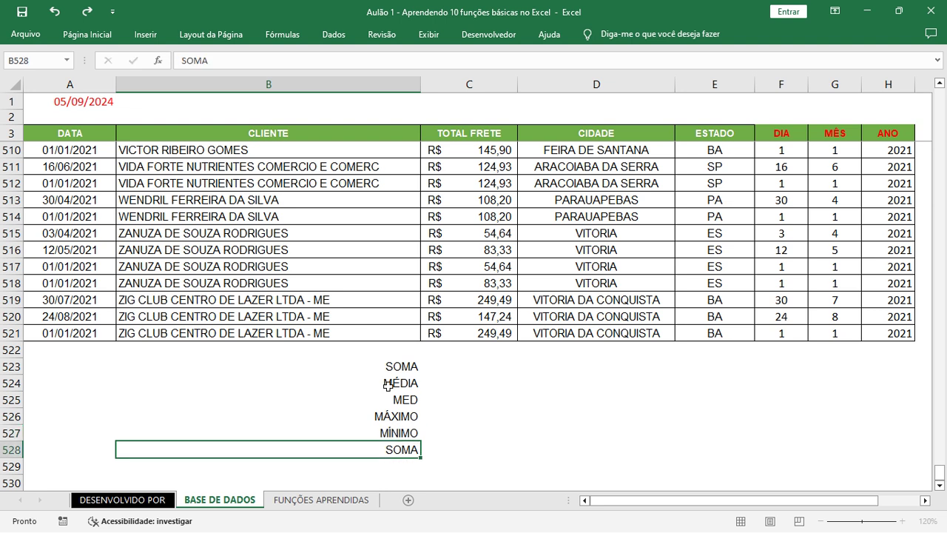
type("MODO")
key("Return")
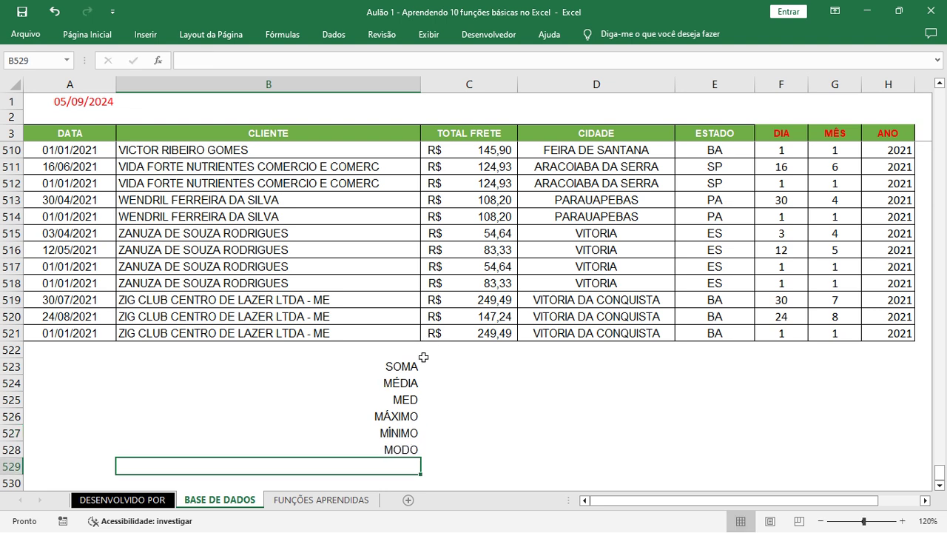
left_click_drag(398, 365, 388, 452)
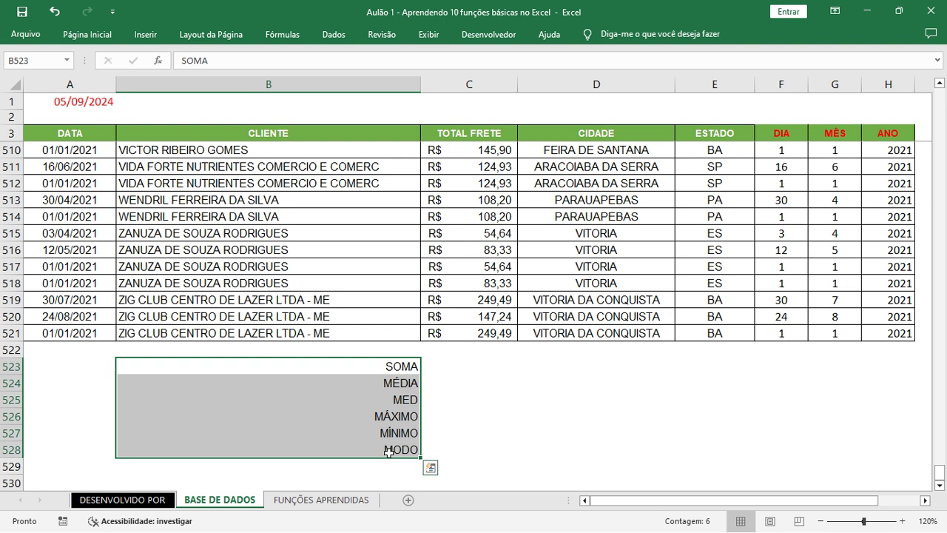
- Enter the formula =SOMA(C4:C521) in C523 to total the TOTAL FRETE column
left_click(477, 365)
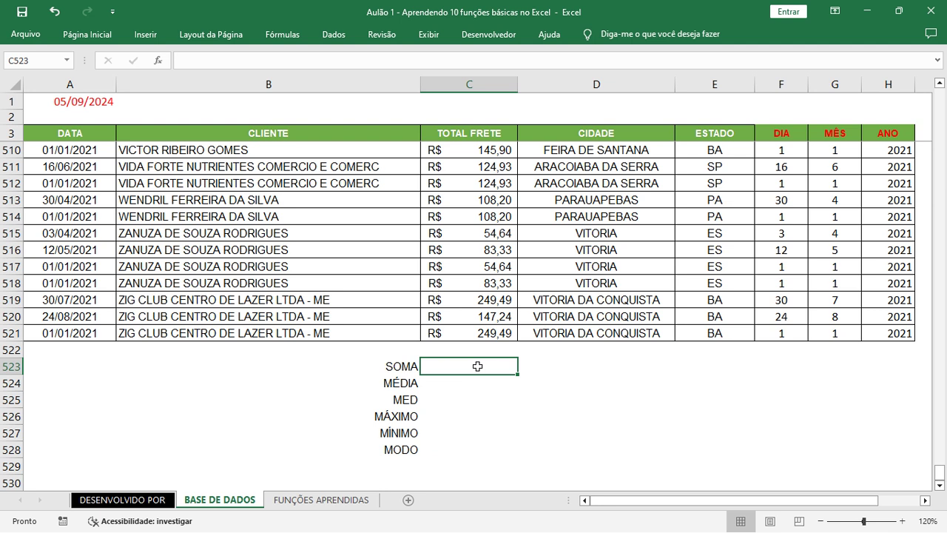
type("=")
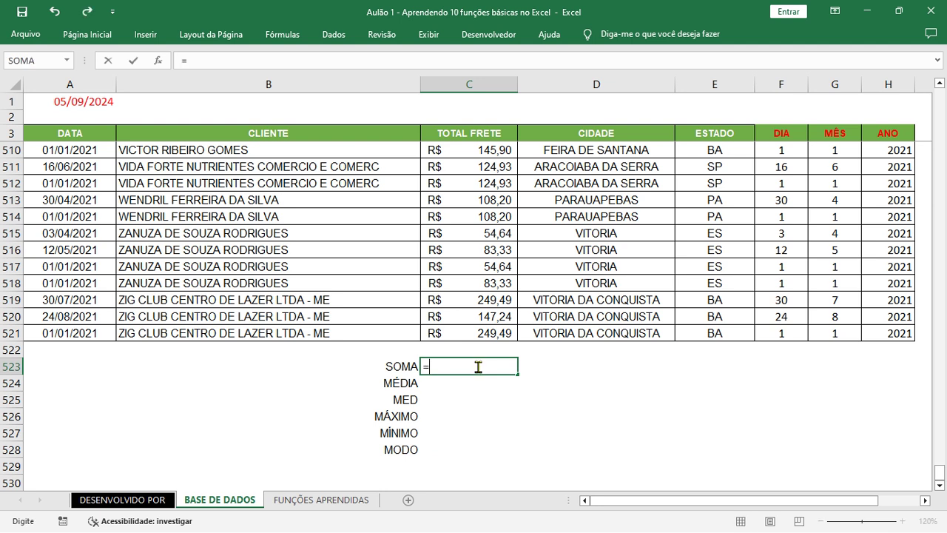
type("SOMA")
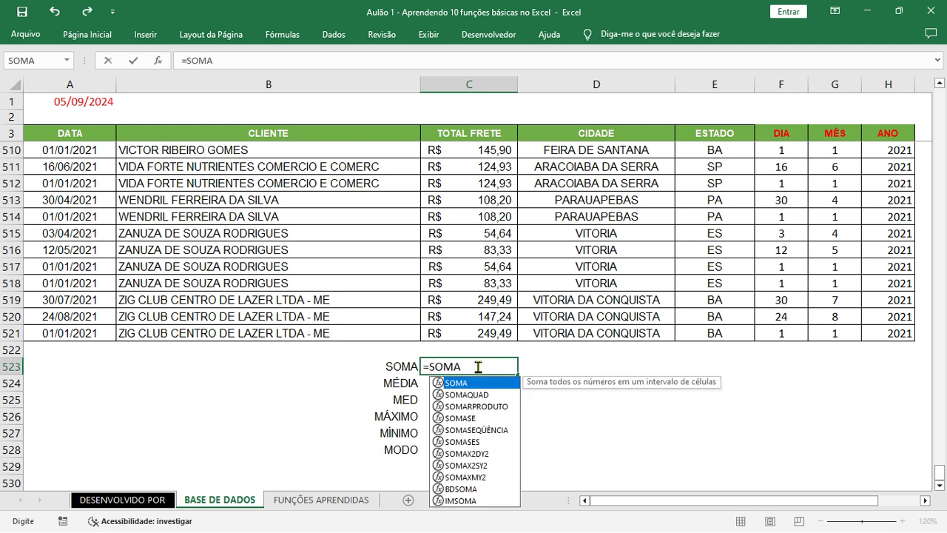
type("(")
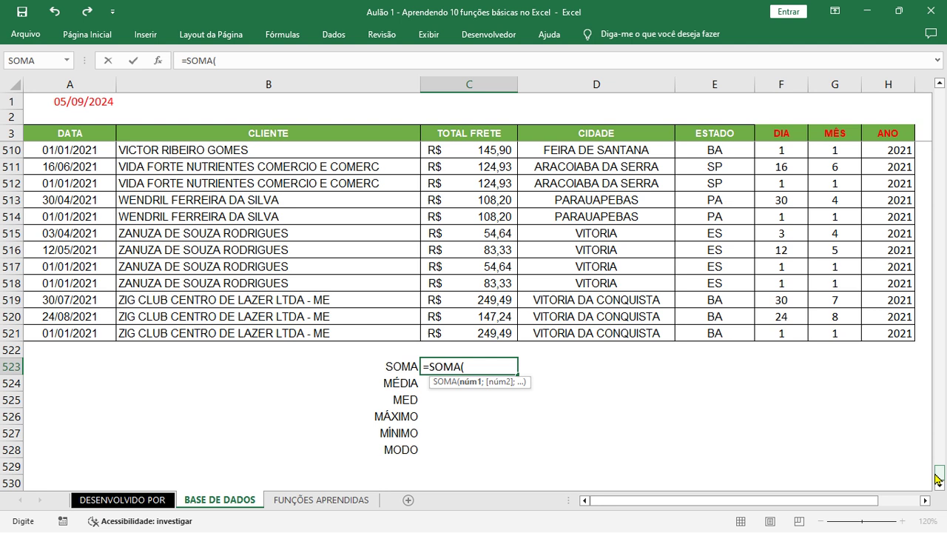
left_click_drag(938, 475, 909, 70)
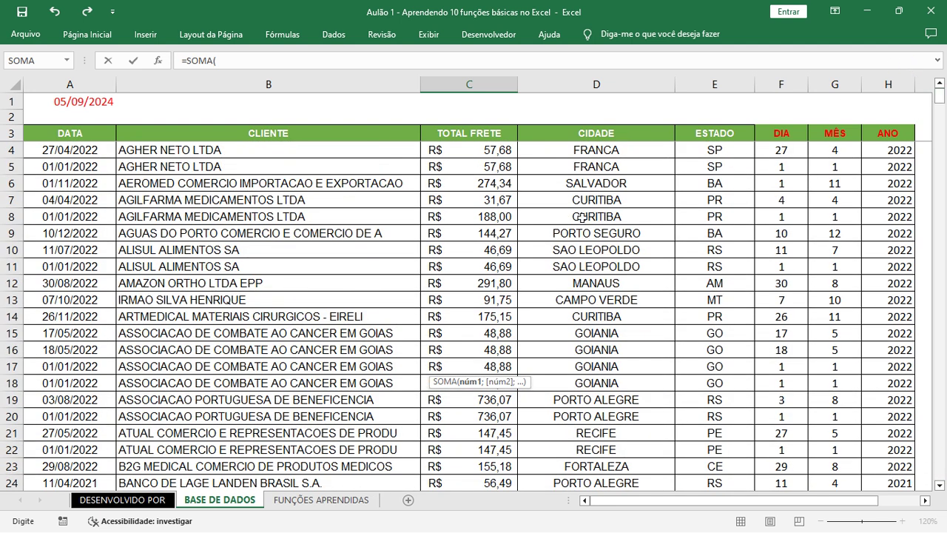
left_click(488, 145)
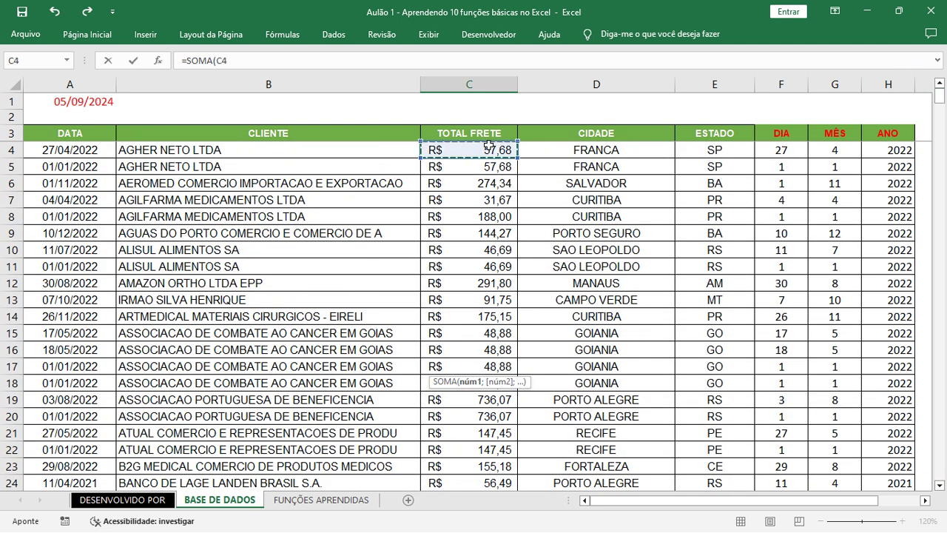
key("ctrl+shift+Down")
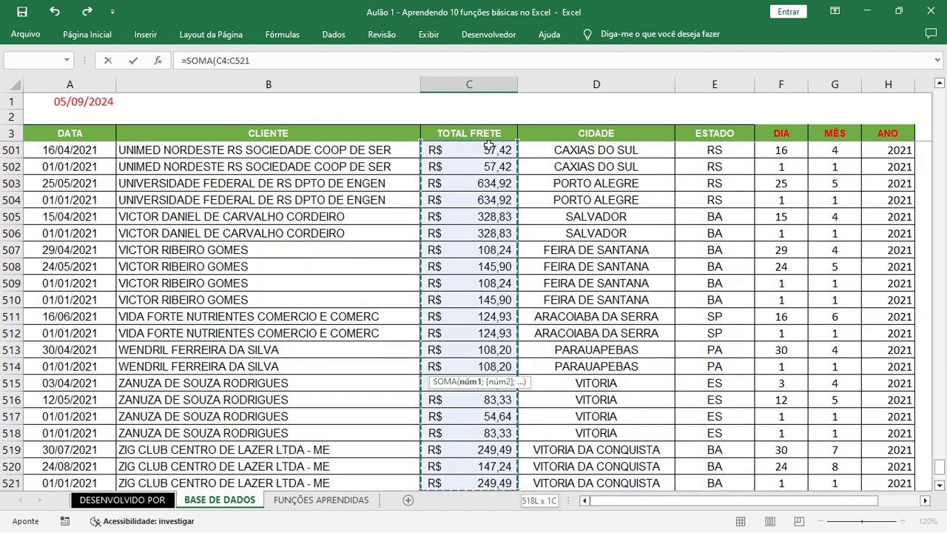
key("shift+Down")
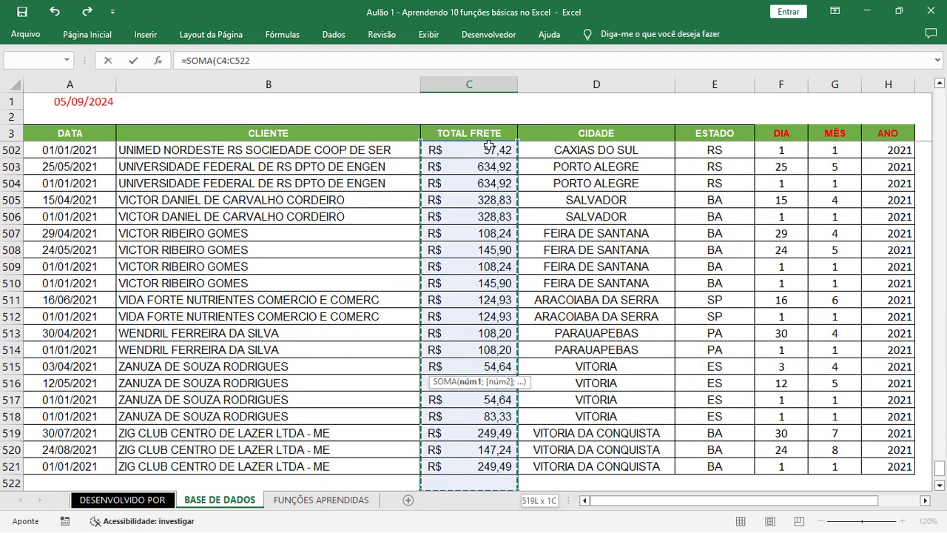
key("shift+Up")
key("Return")
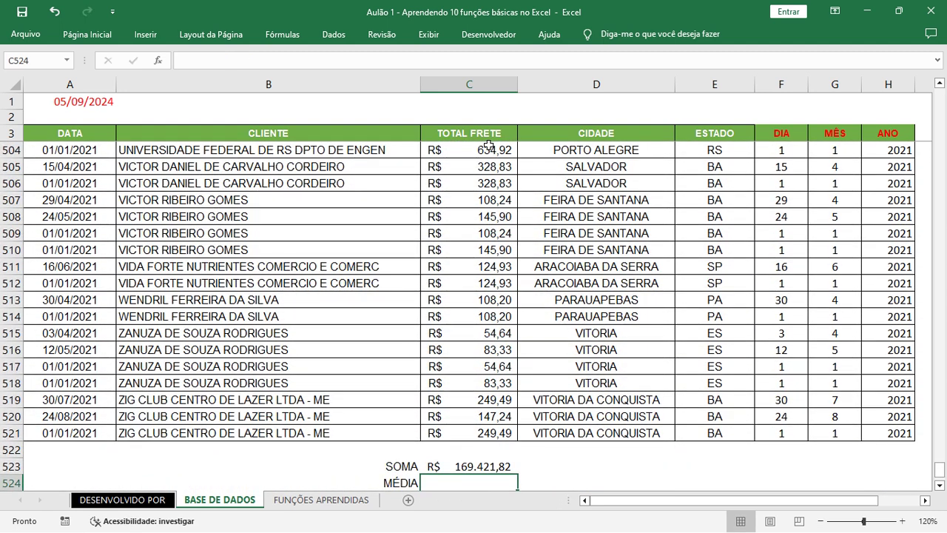
- Replace the total in C523 with an AutoSum using Soma, accepting the suggested range C4:C522
left_click(490, 468)
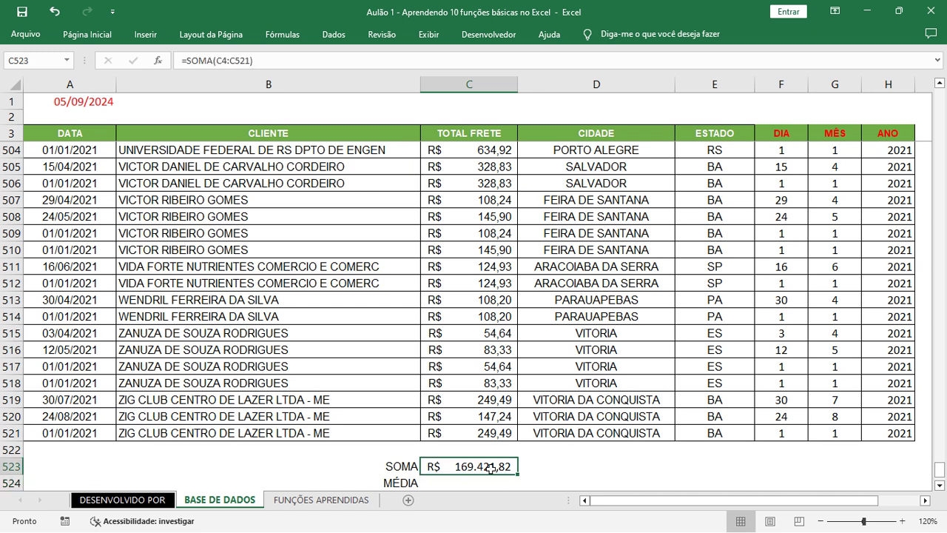
left_click(99, 32)
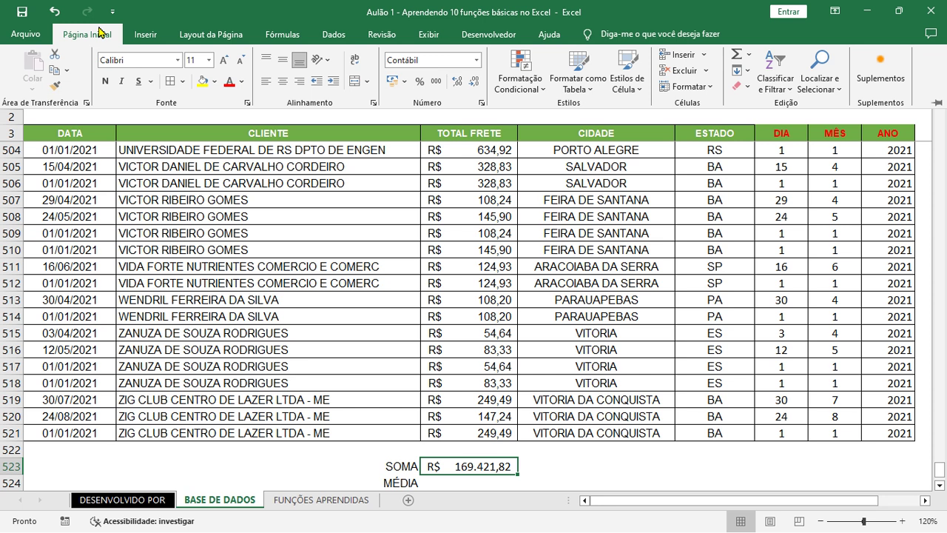
left_click(750, 55)
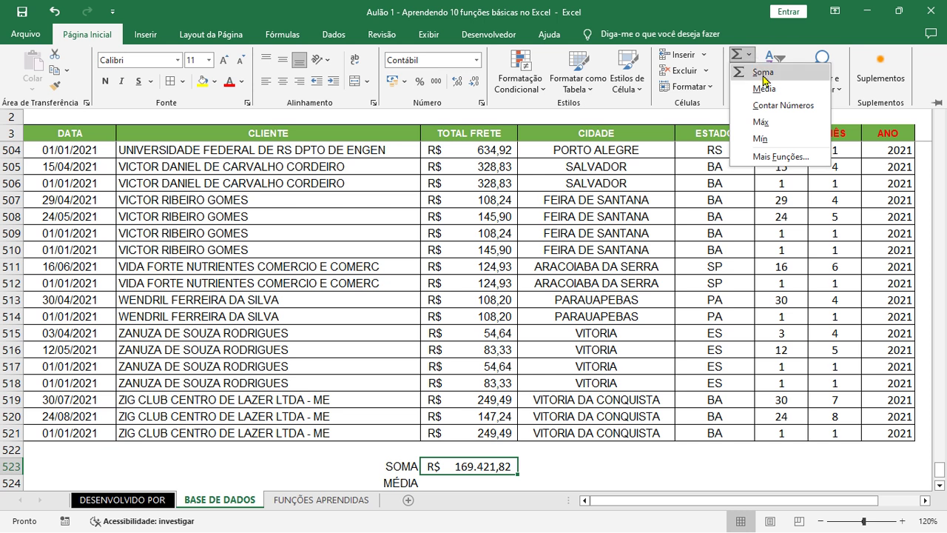
left_click(761, 72)
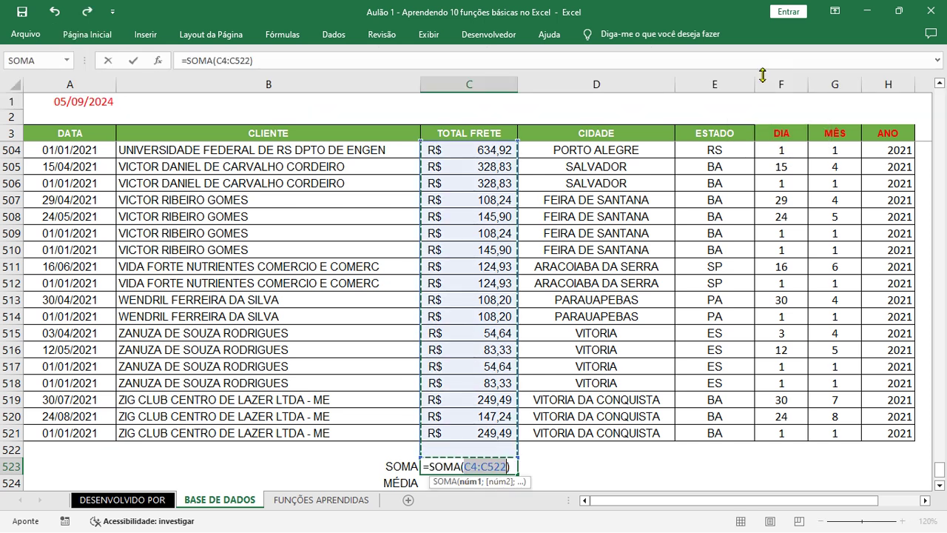
key("Return")
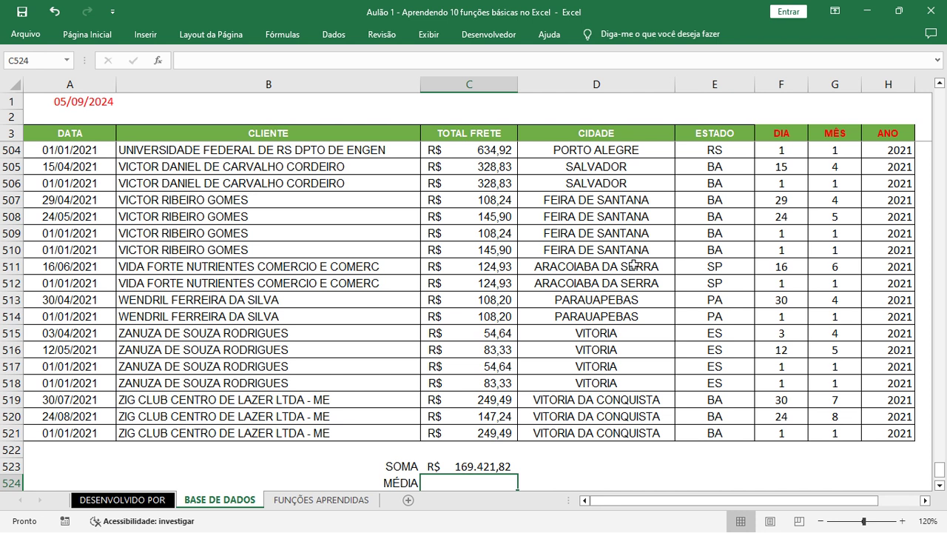
- Enter the formula =MÉDIA(C4:C521) in C524 to average the TOTAL FRETE values
key("Right")
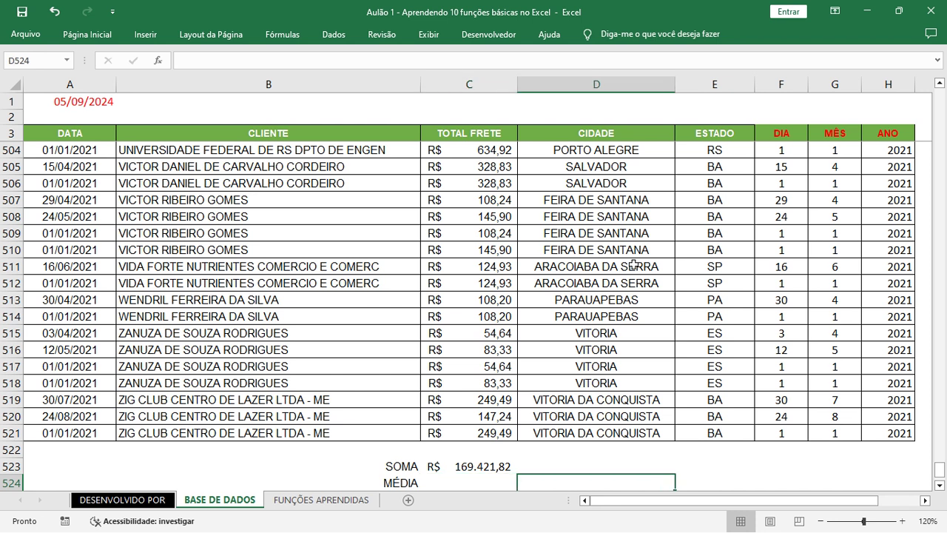
key("Left")
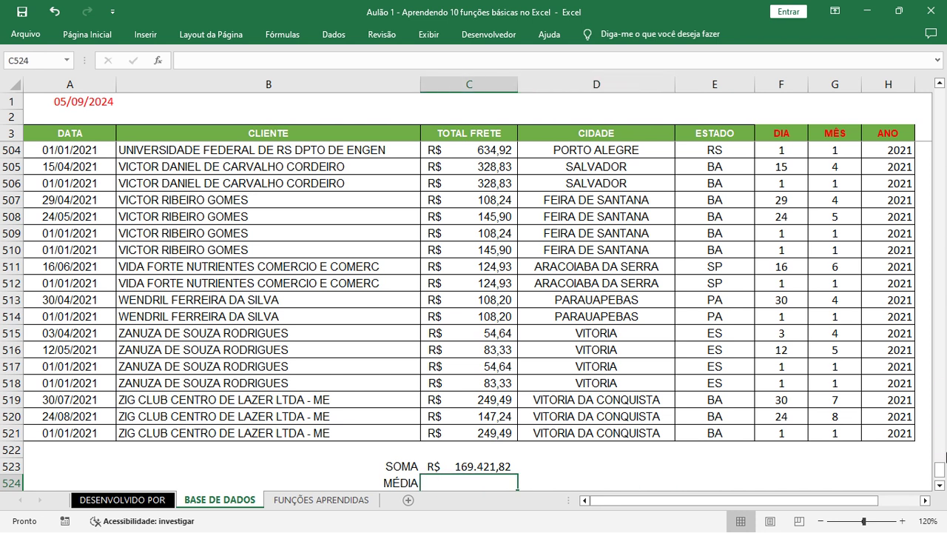
left_click(941, 486)
left_click(940, 485)
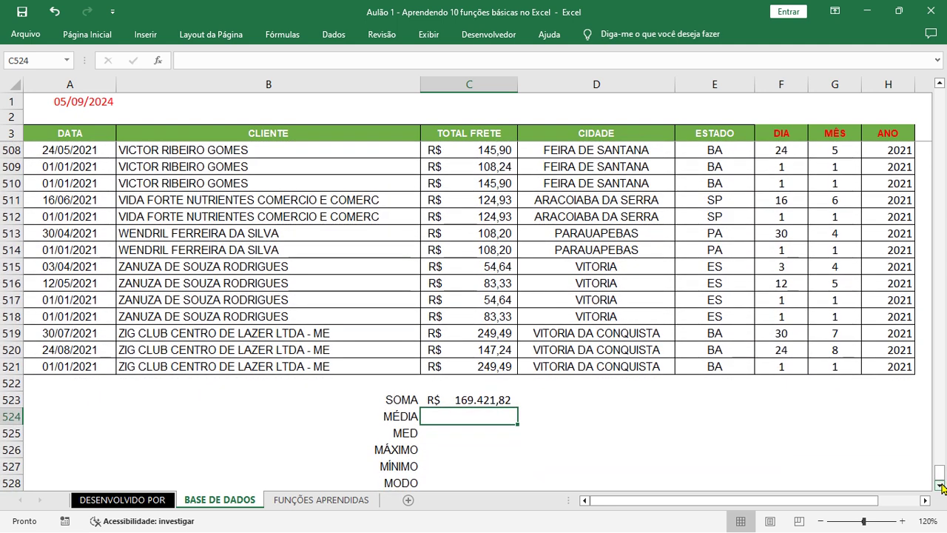
type("=")
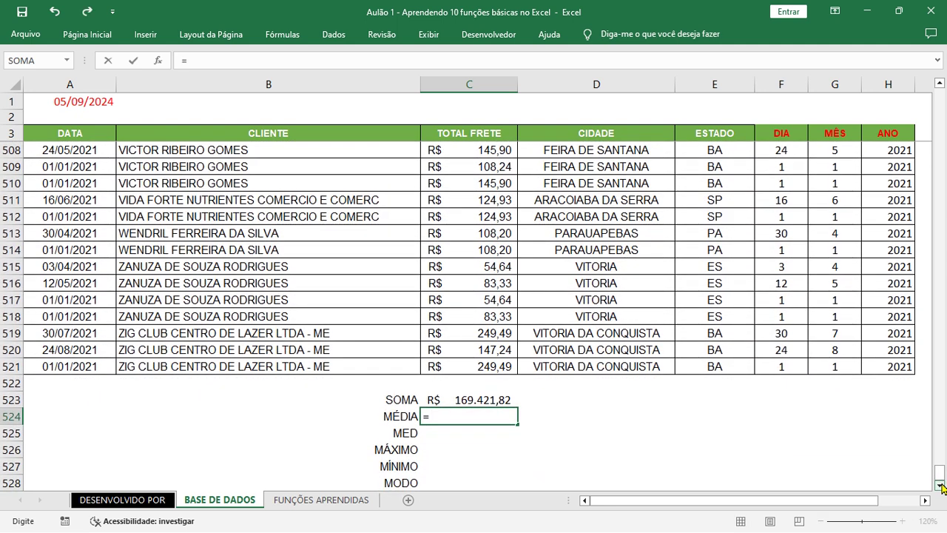
type("MÉDIA")
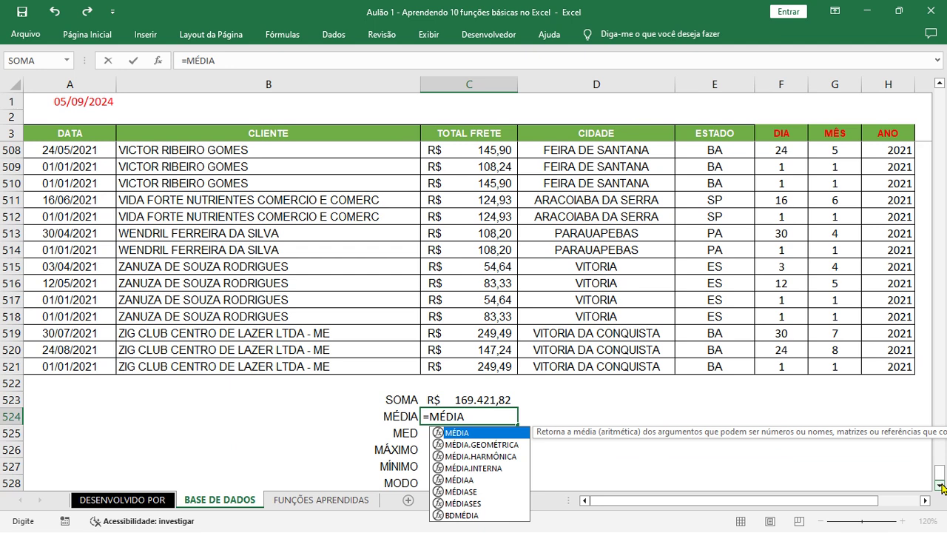
type("(")
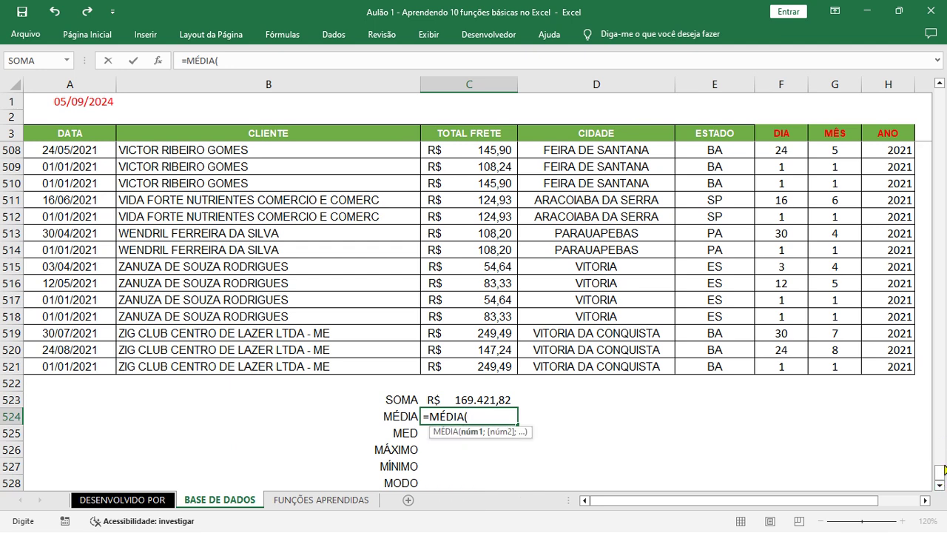
left_click_drag(939, 474, 933, 70)
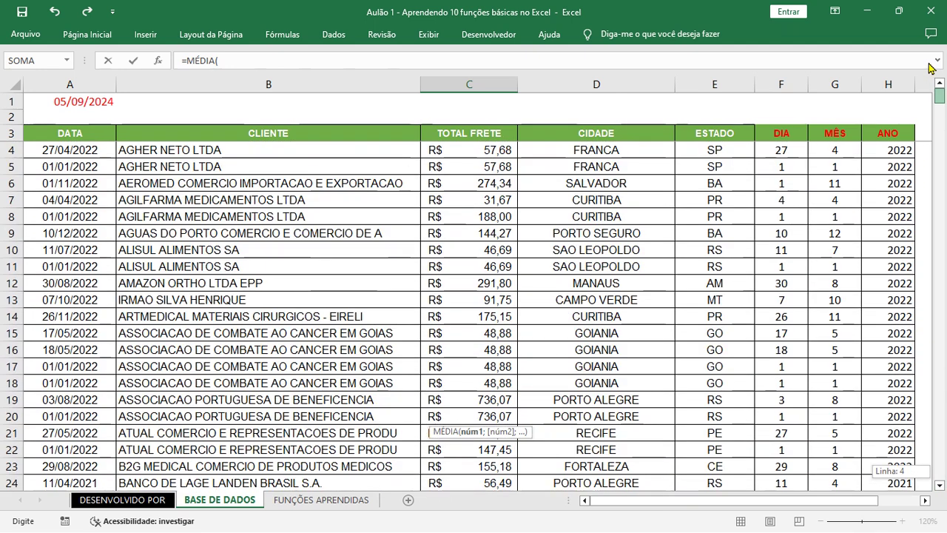
left_click(450, 154)
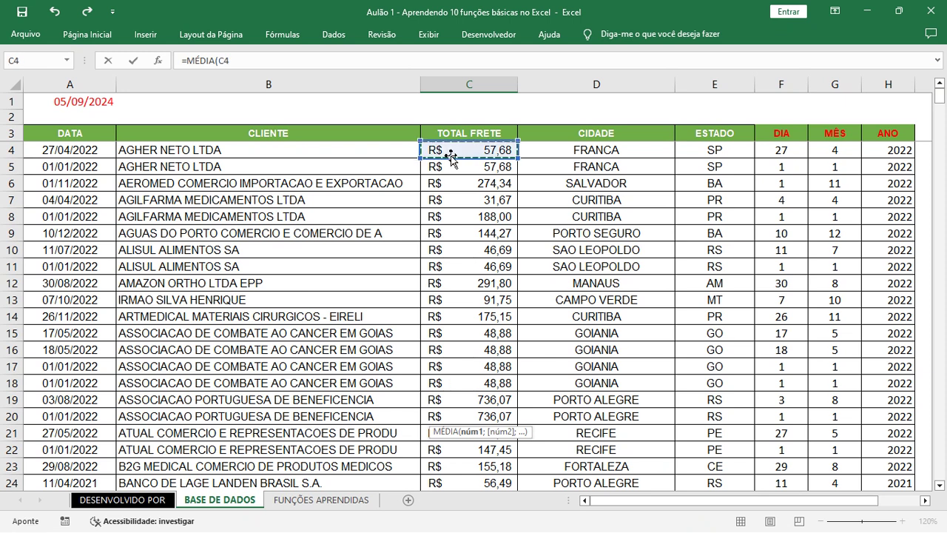
key("End")
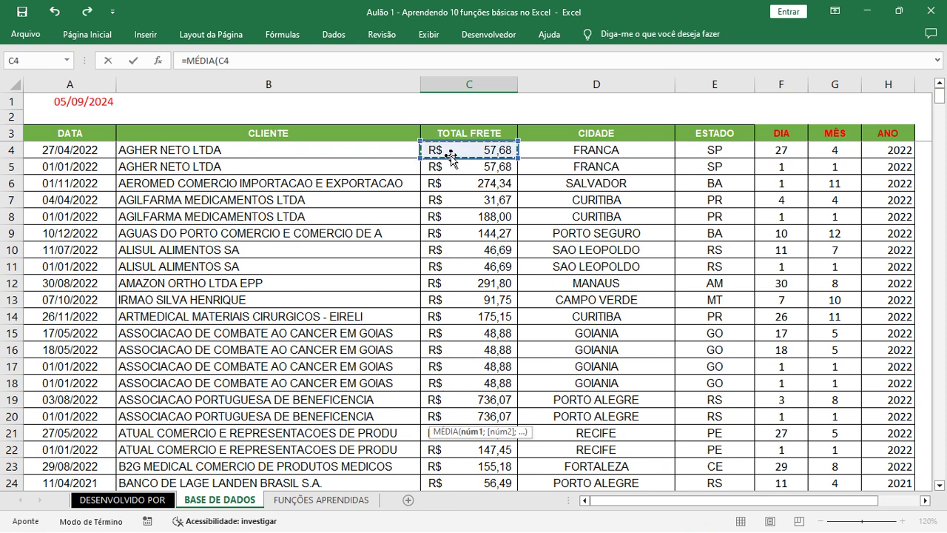
key("shift+Down")
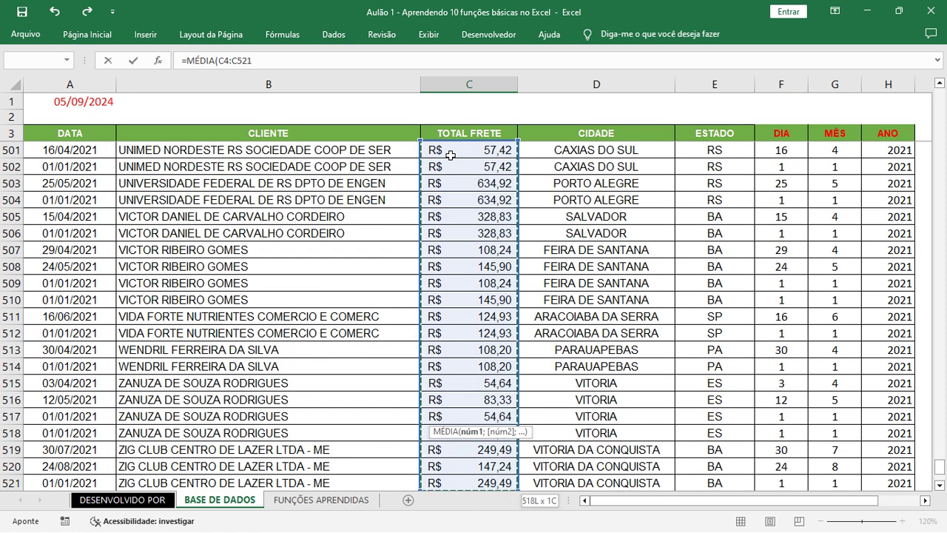
key("Return")
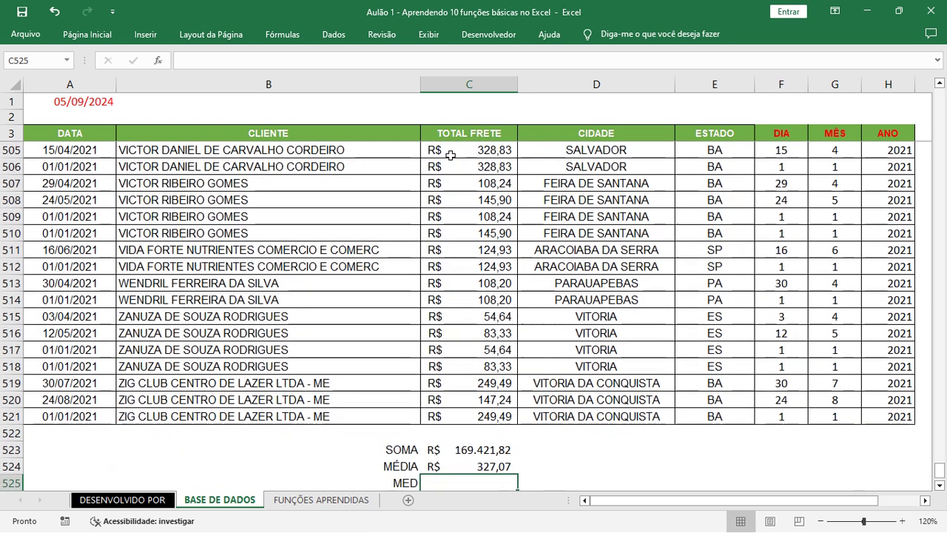
left_click(501, 465)
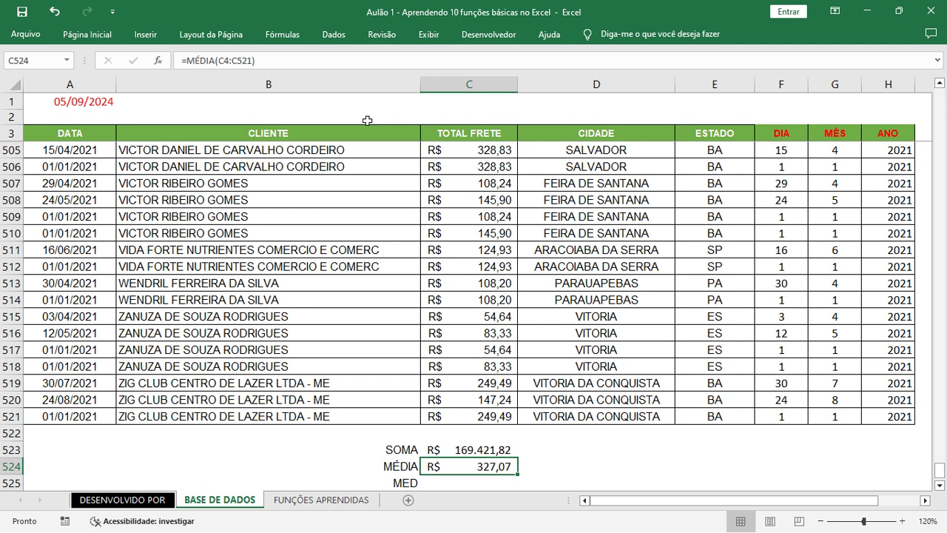
- Begin a MED formula in C525 with the TOTAL FRETE range C4:C521 as its argument
key("Down")
key("Down")
key("Down")
key("Down")
key("Down")
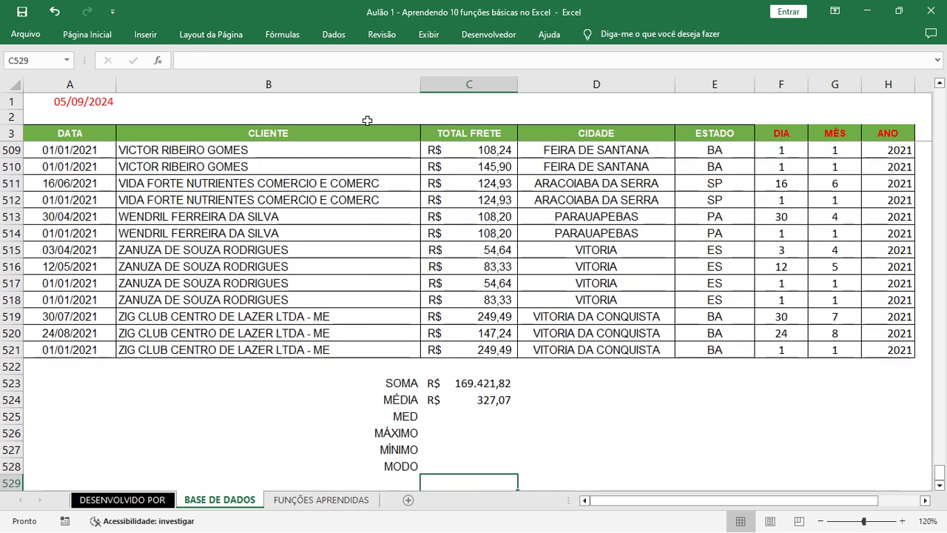
key("Up")
key("Up")
key("Up")
key("Up")
type("=")
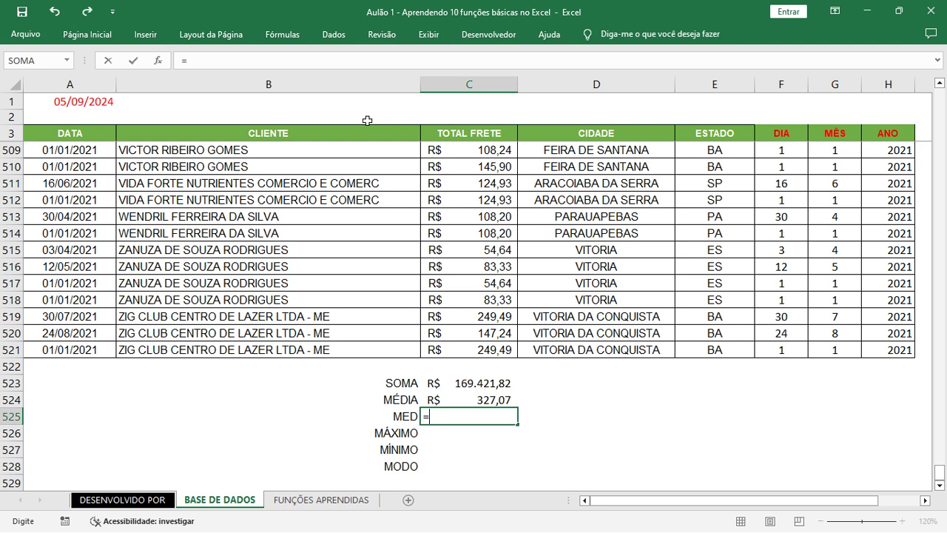
type("MED(")
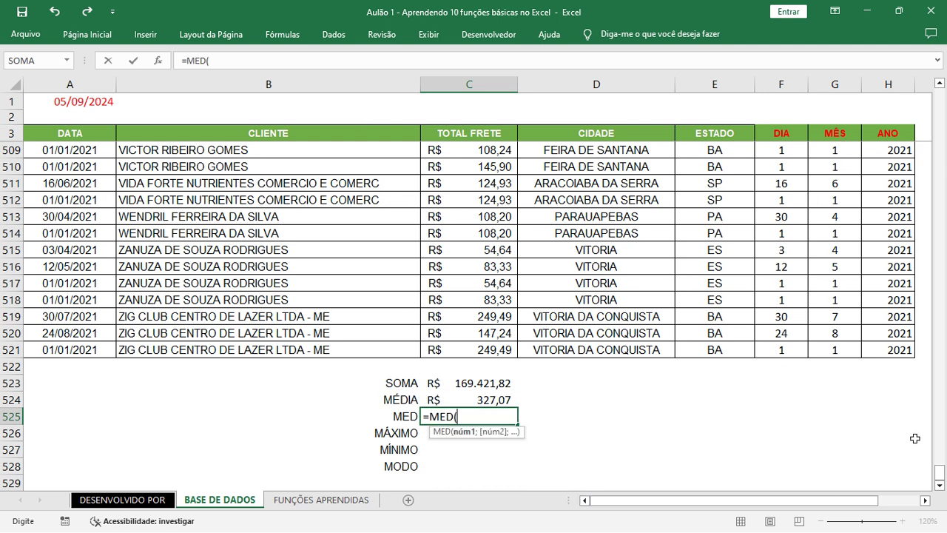
type("C4:C")
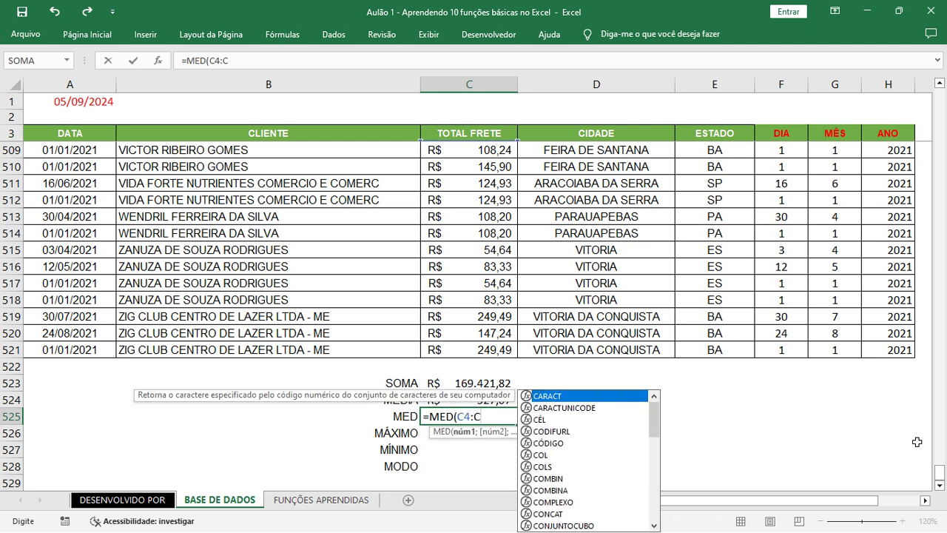
type("521")
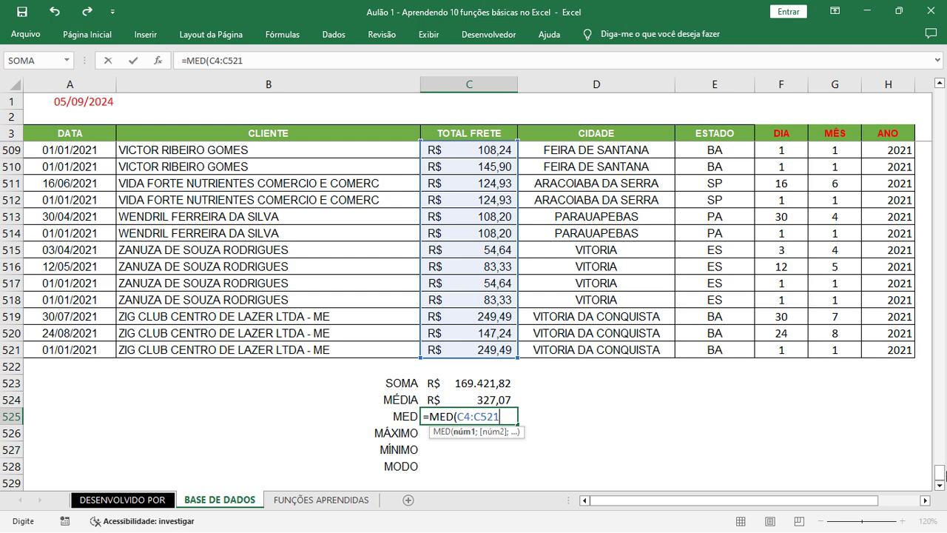
- Try a semicolon between C4 and C521 in the MED formula, and restore the colon
left_click_drag(942, 471, 945, 520)
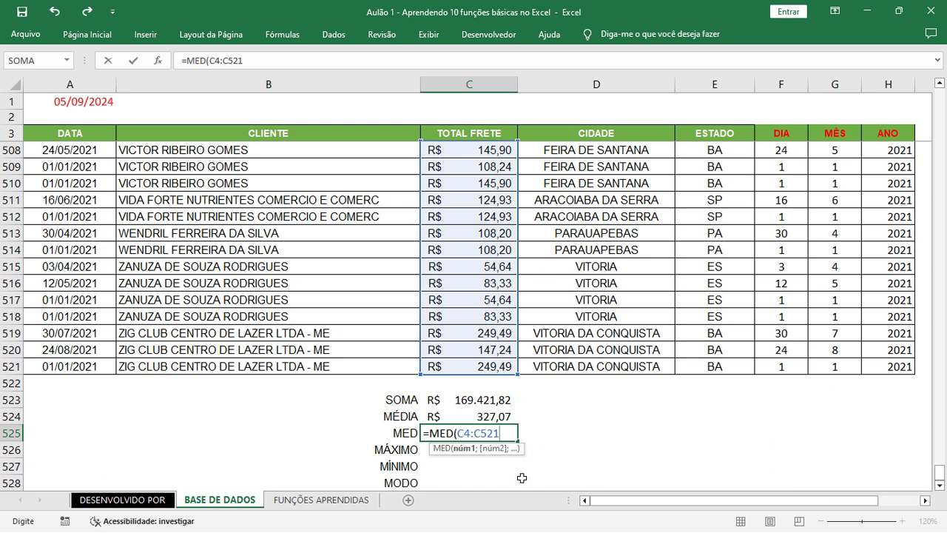
left_click(474, 435)
key("BackSpace")
type(";")
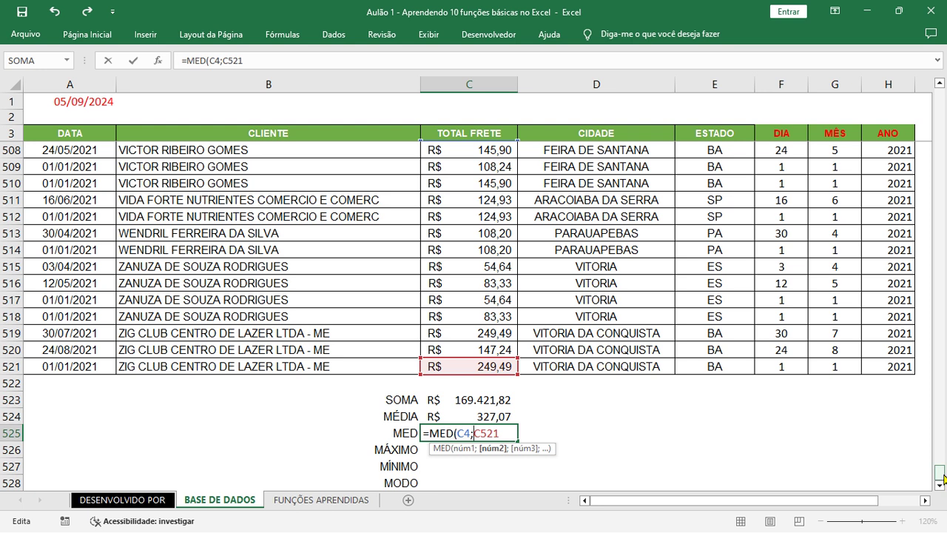
mouse_move(939, 474)
left_mouse_down()
mouse_move(940, 93)
mouse_move(943, 486)
left_mouse_up()
key("Left")
key("Left")
key("Left")
key("Left")
key("BackSpace")
type(":")
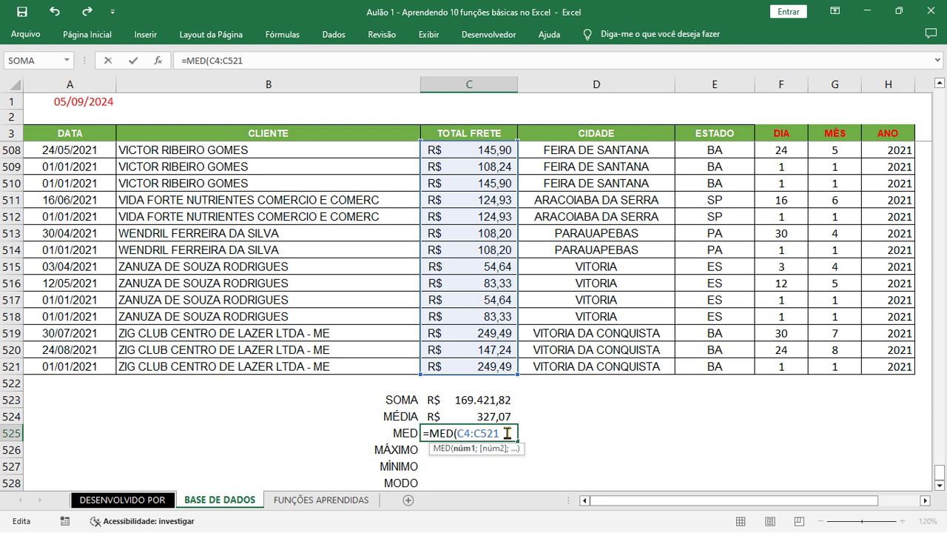
- Complete the formula =MED(C4:C521) in C525 to get the median of the TOTAL FRETE values
type(")")
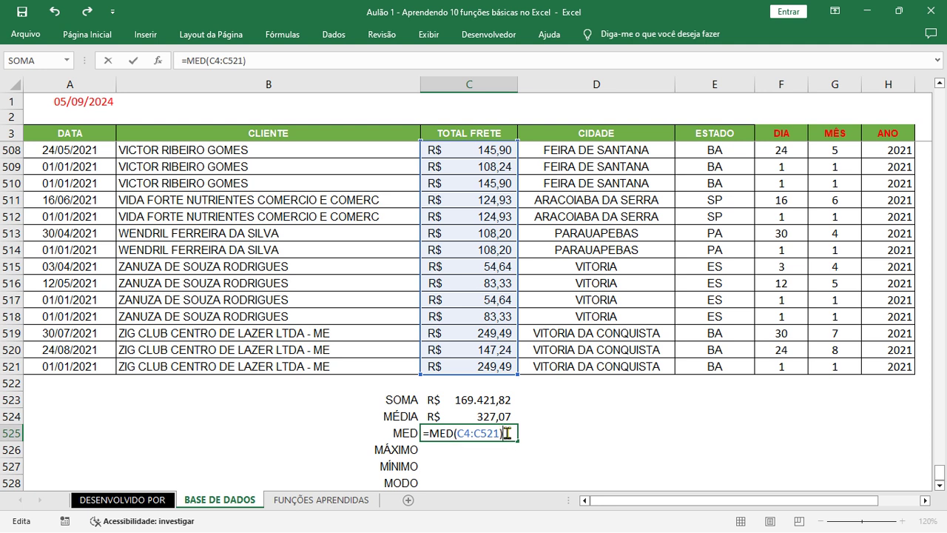
key("Return")
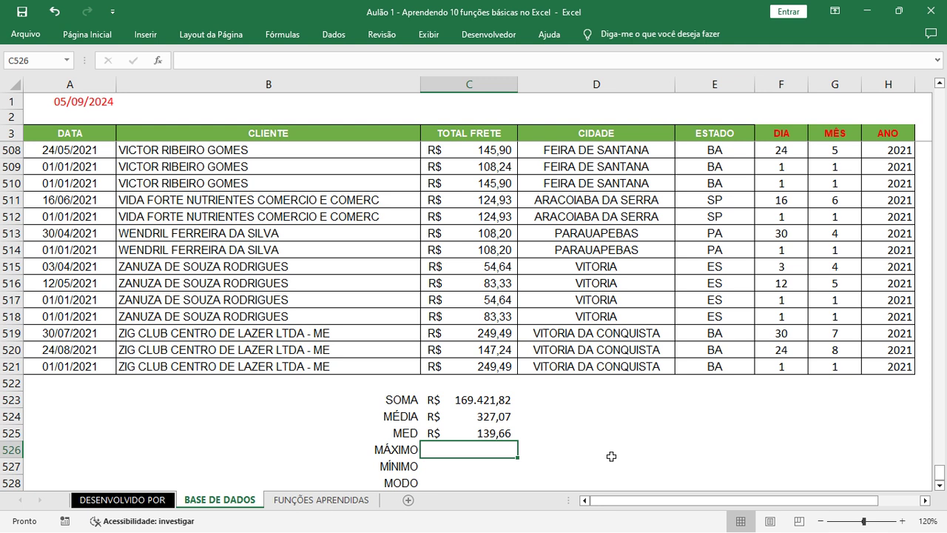
- Enter the formula =MÁXIMO(C4:C521) in C526 to find the highest TOTAL FRETE value
key("Down")
key("Down")
key("Down")
key("Down")
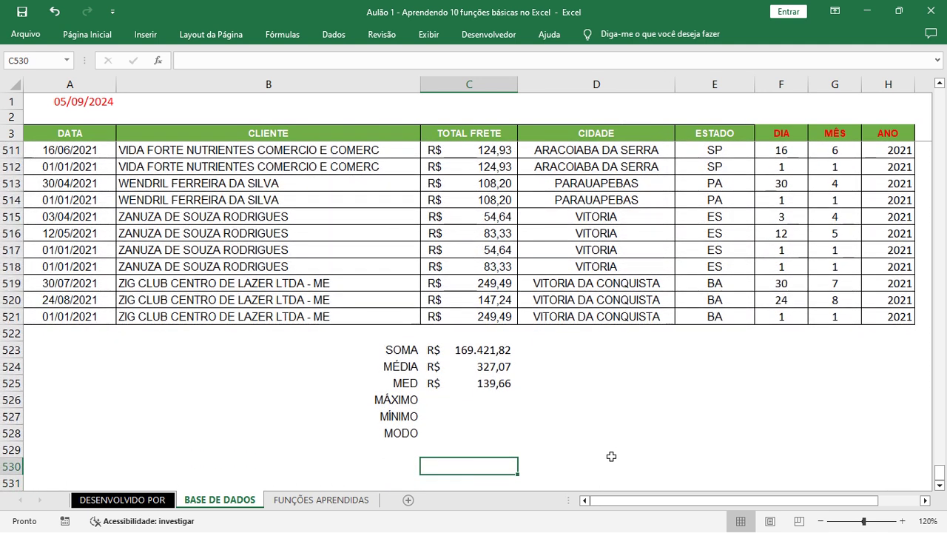
key("Up")
key("Up")
key("Up")
key("Up")
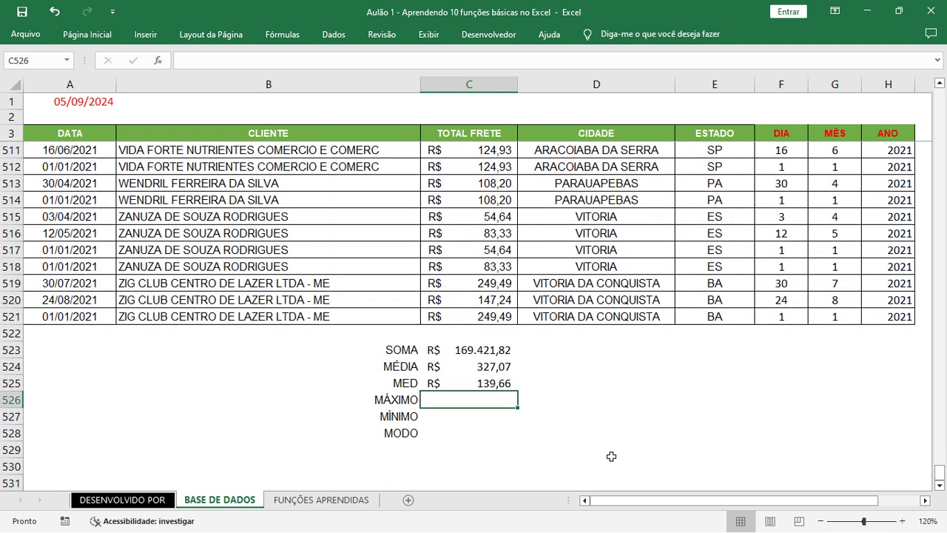
type("=MÁXIMO")
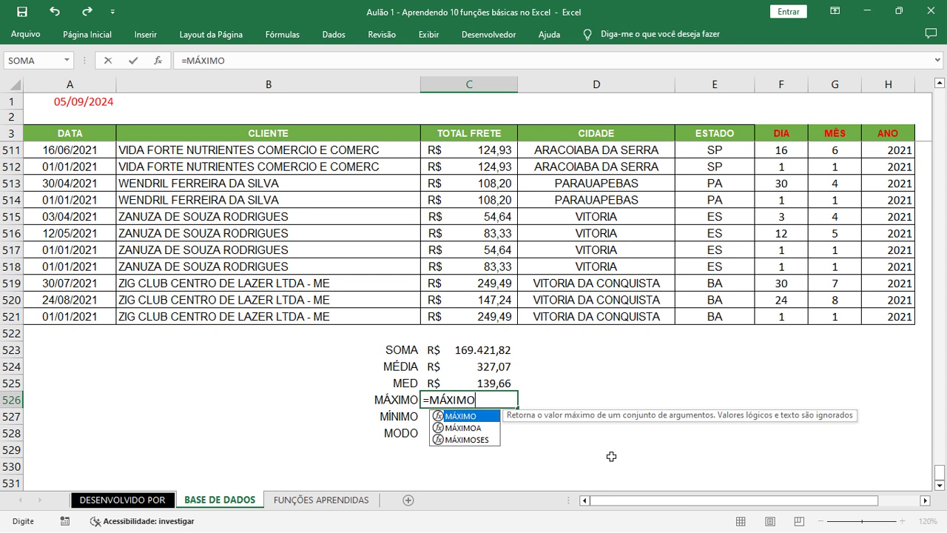
type("(C4")
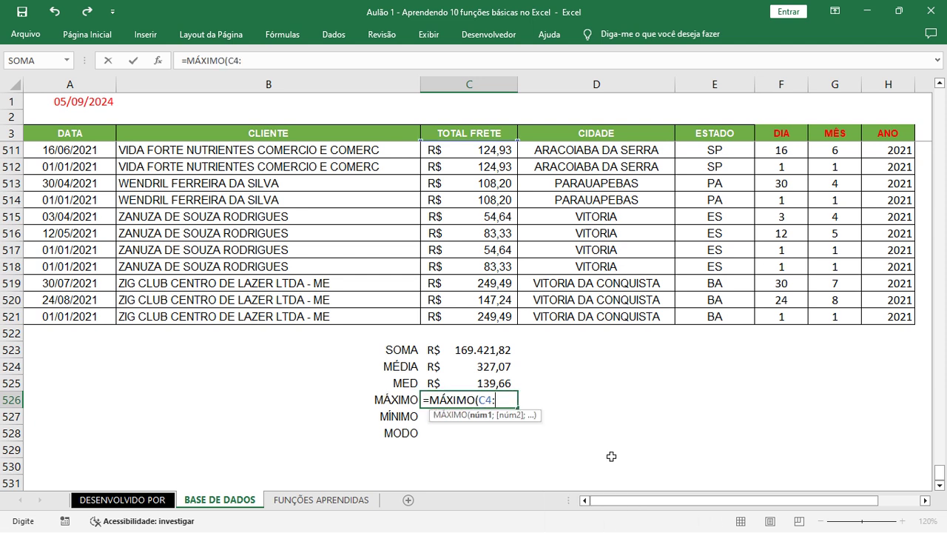
type(":C521")
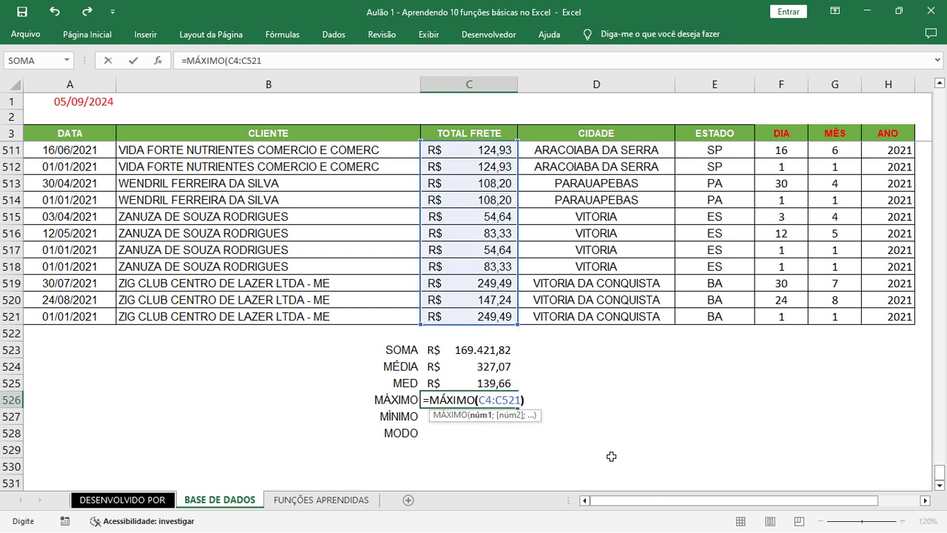
key("Return")
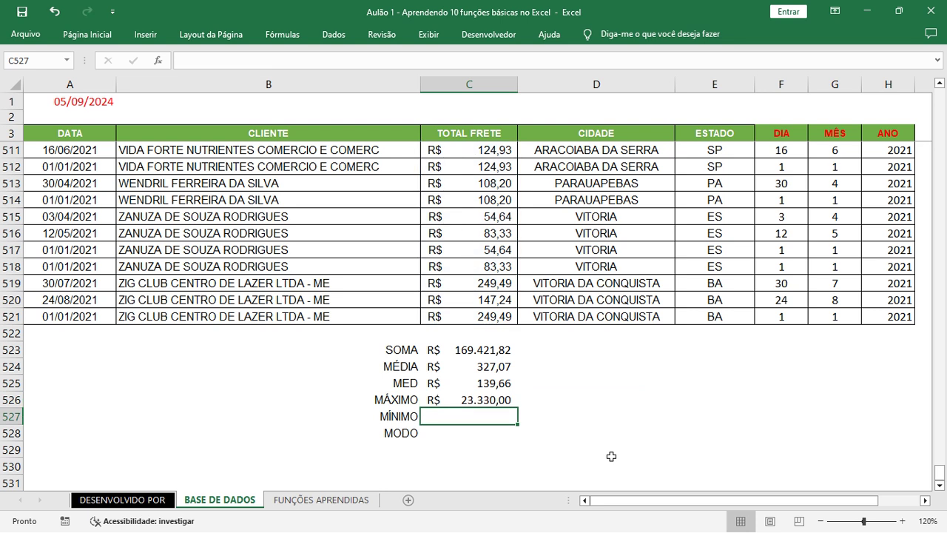
- Enter the formula =MÍNIMO(C4:C521) in C527 to find the lowest TOTAL FRETE value
type("=M")
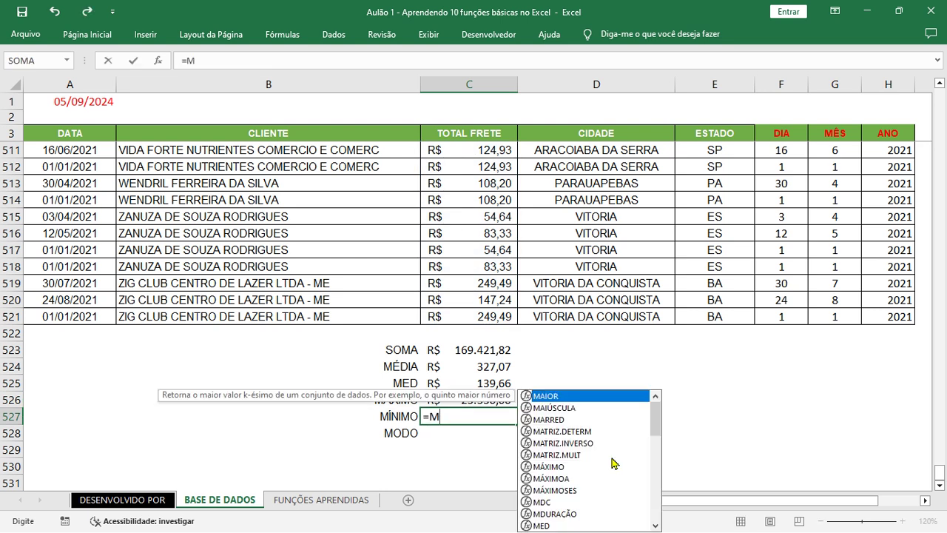
type("ÍNIMO(")
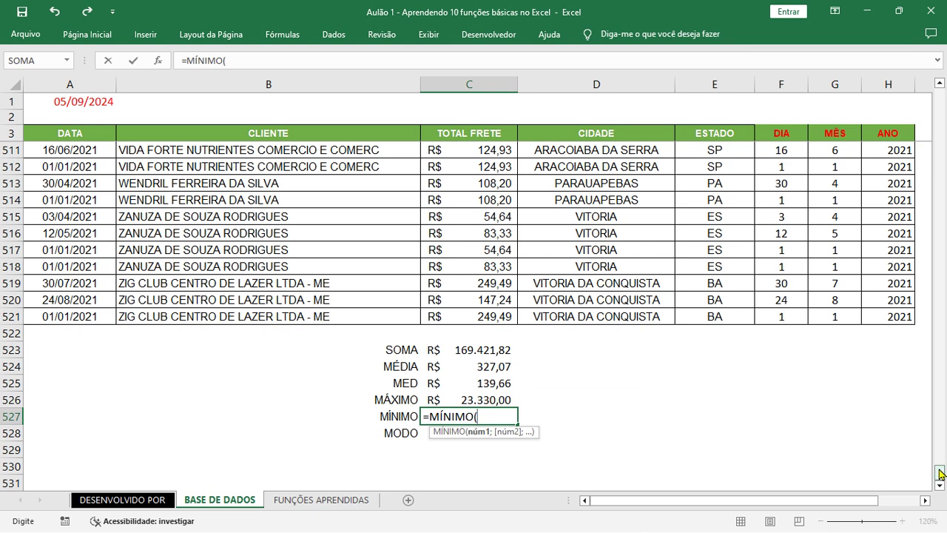
left_click_drag(940, 473, 940, 95)
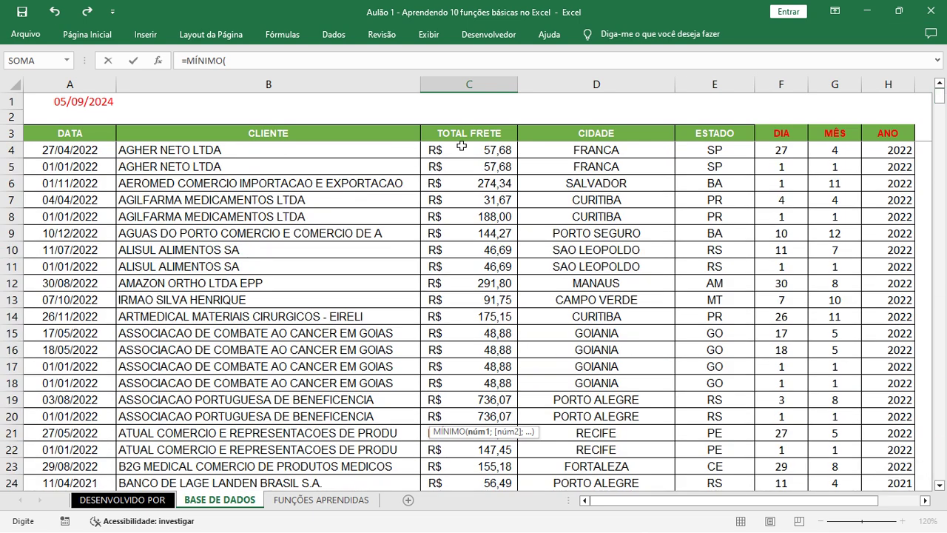
left_click_drag(459, 146, 485, 435)
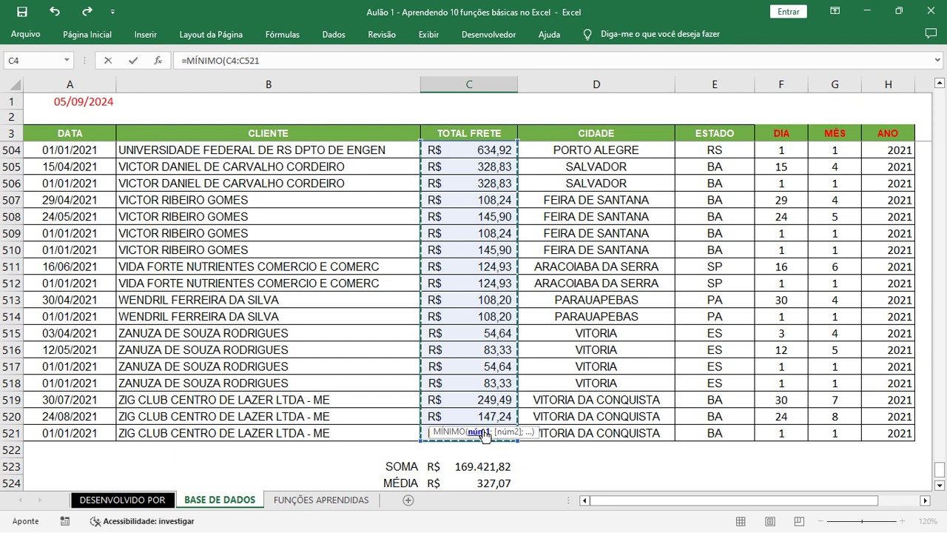
key("Return")
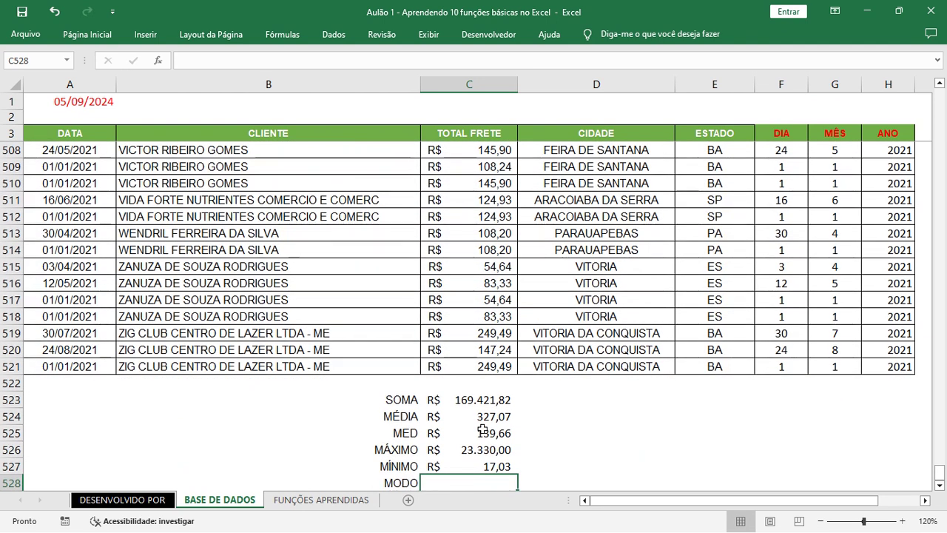
- Enter the formula =MODO(C4:C521) in C528 to find the most frequent TOTAL FRETE value
key("Return")
scroll(481, 428, "down", 1)
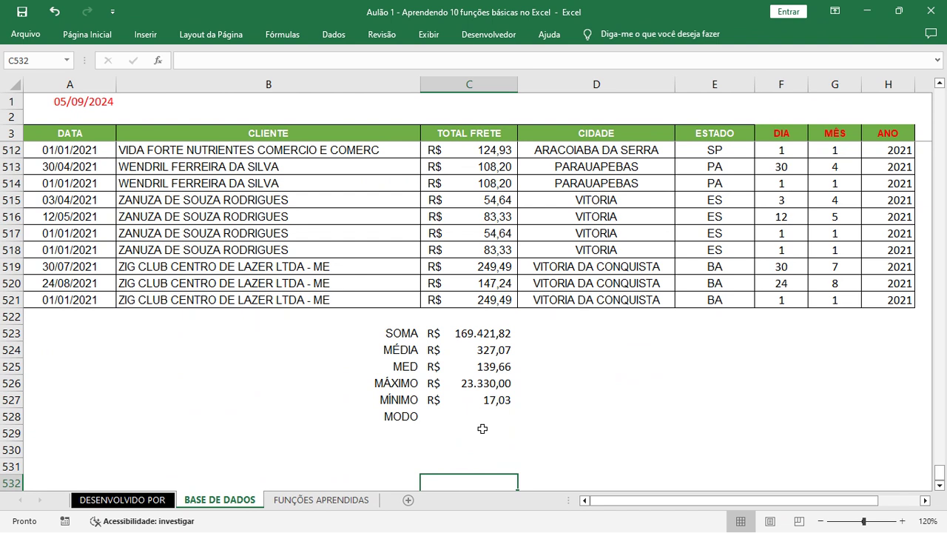
key("Up")
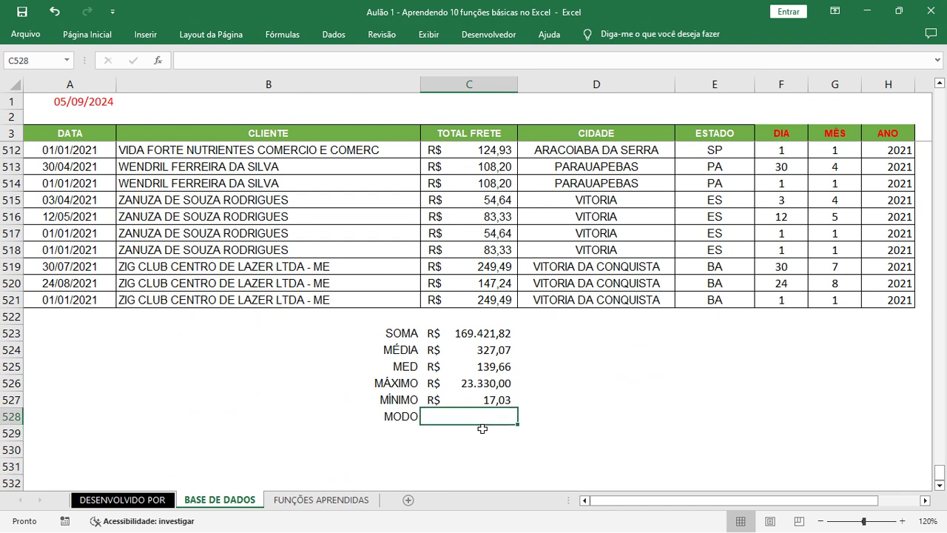
type("=")
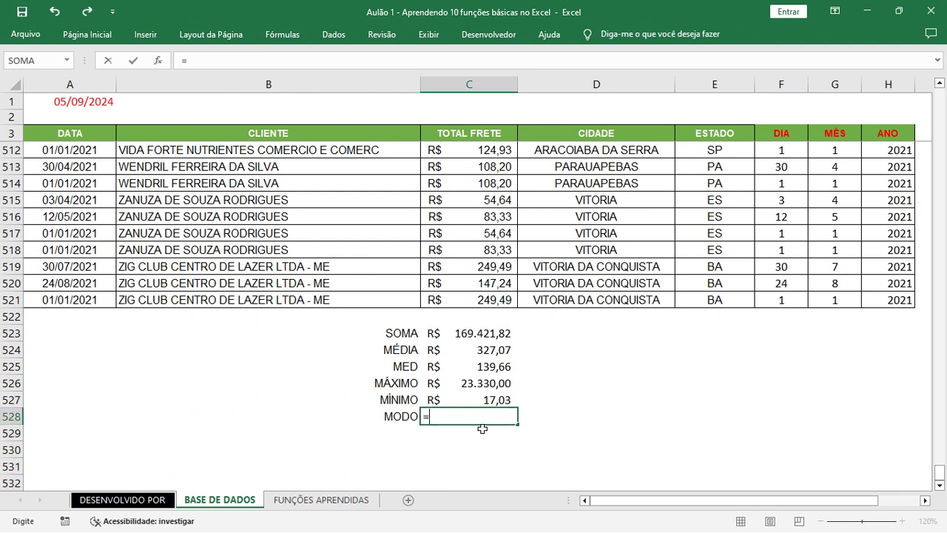
type("MODO")
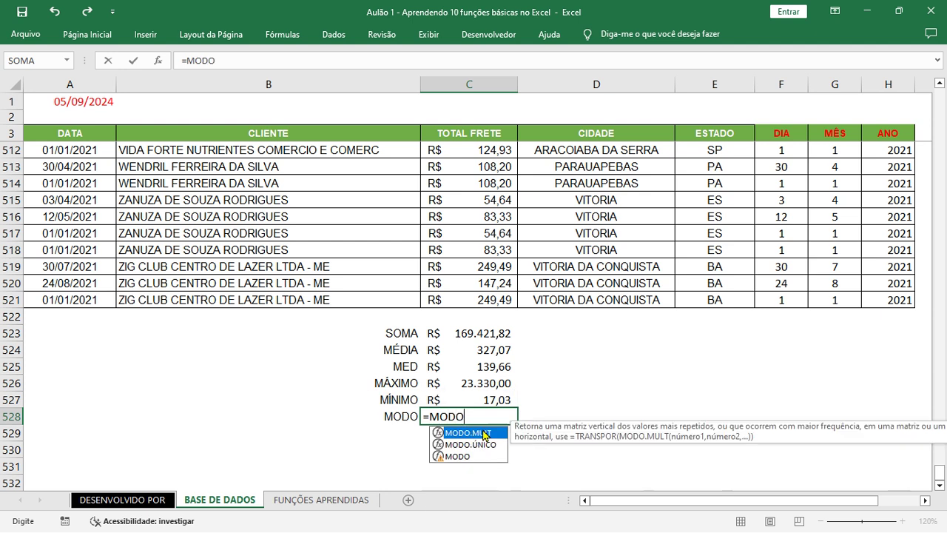
type("(")
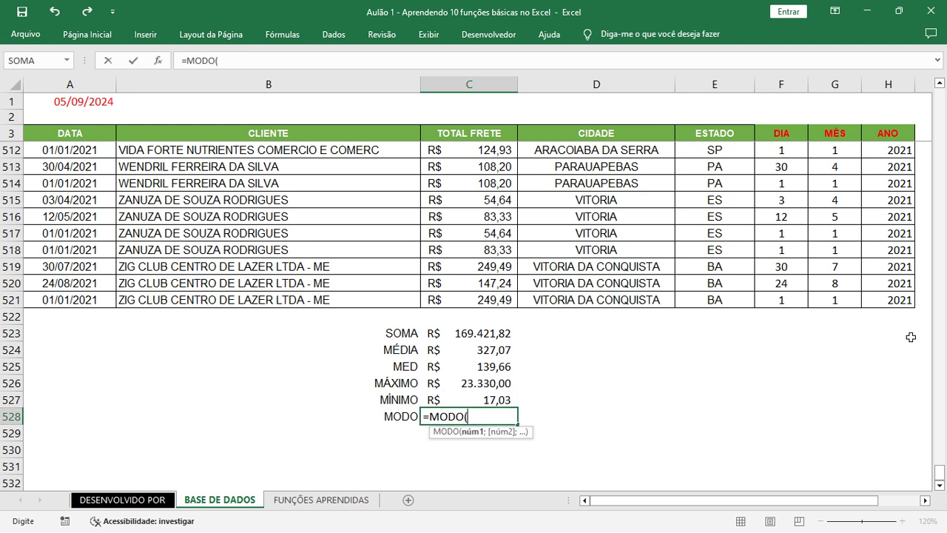
left_click_drag(940, 471, 940, 91)
left_click(470, 150)
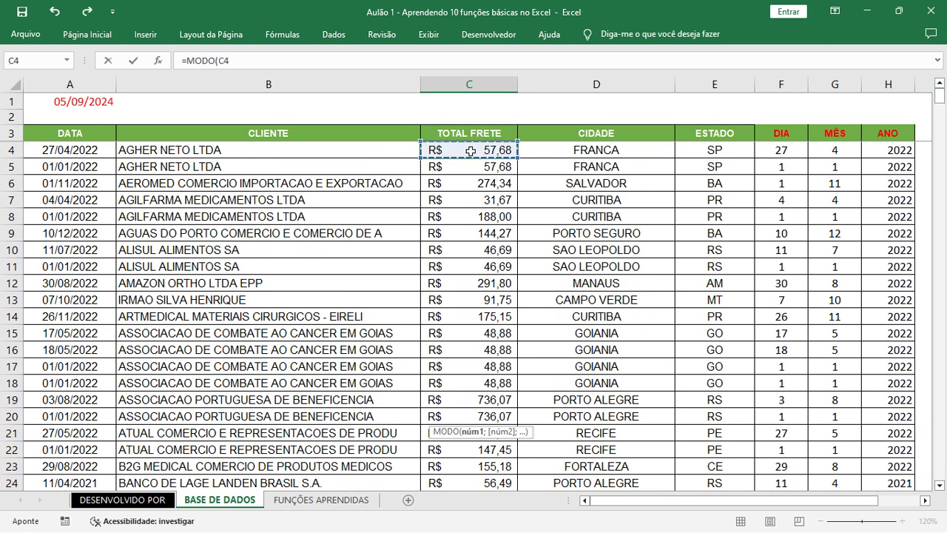
key("ctrl+shift+Down")
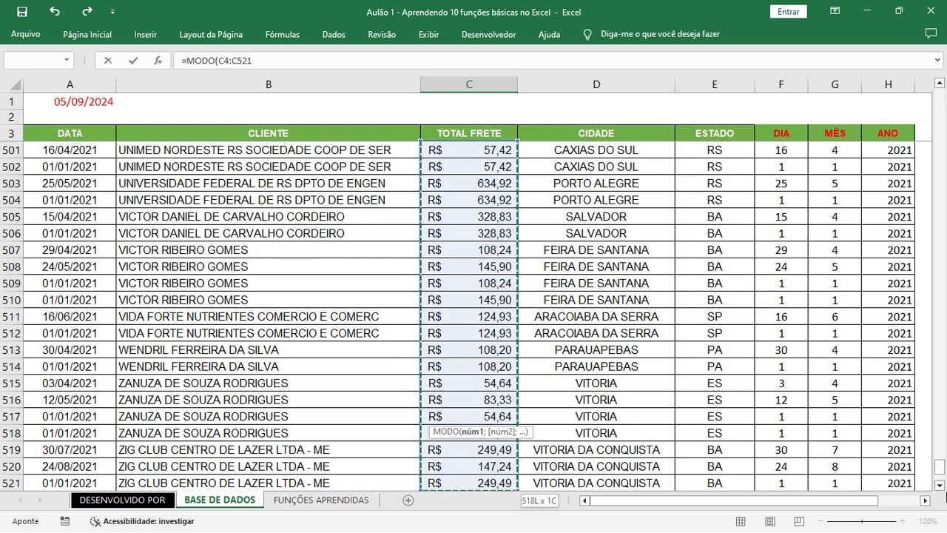
left_click(940, 486)
left_click(940, 485)
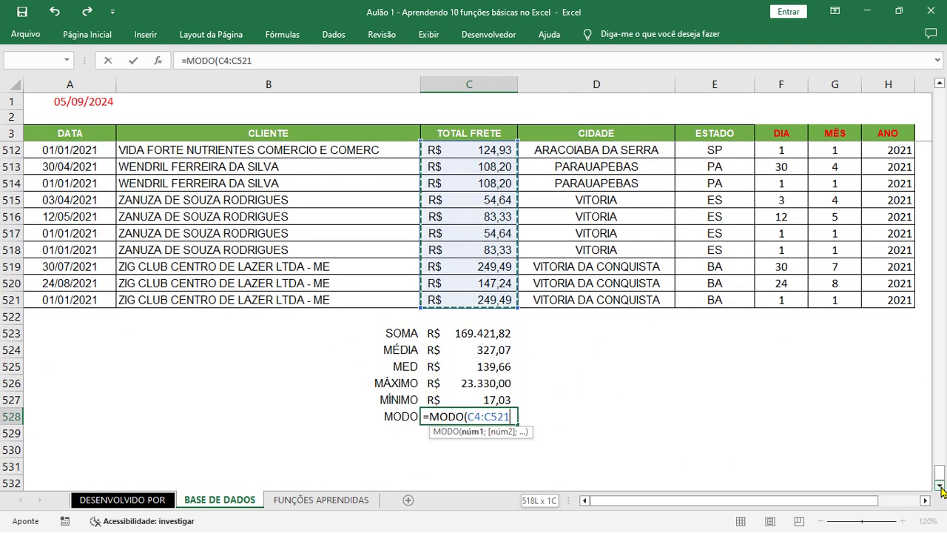
type(")")
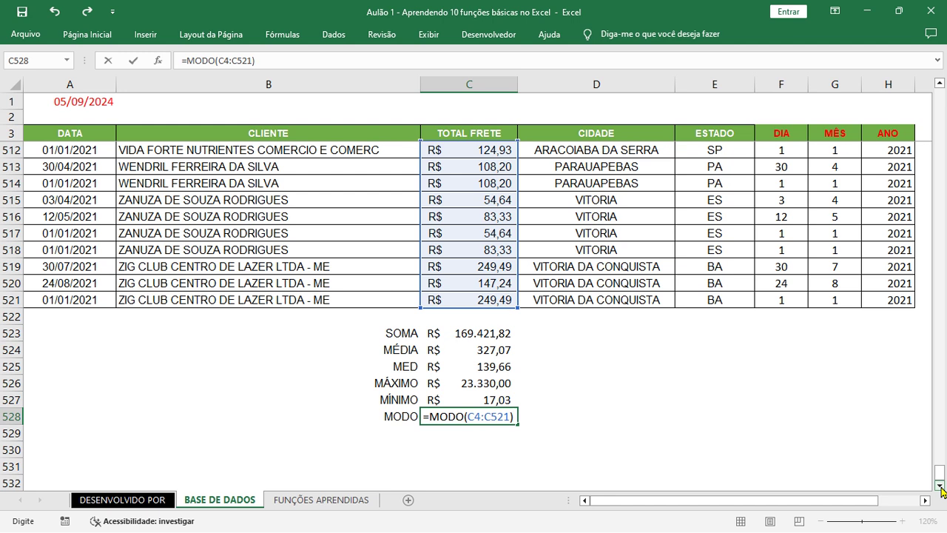
key("Return")
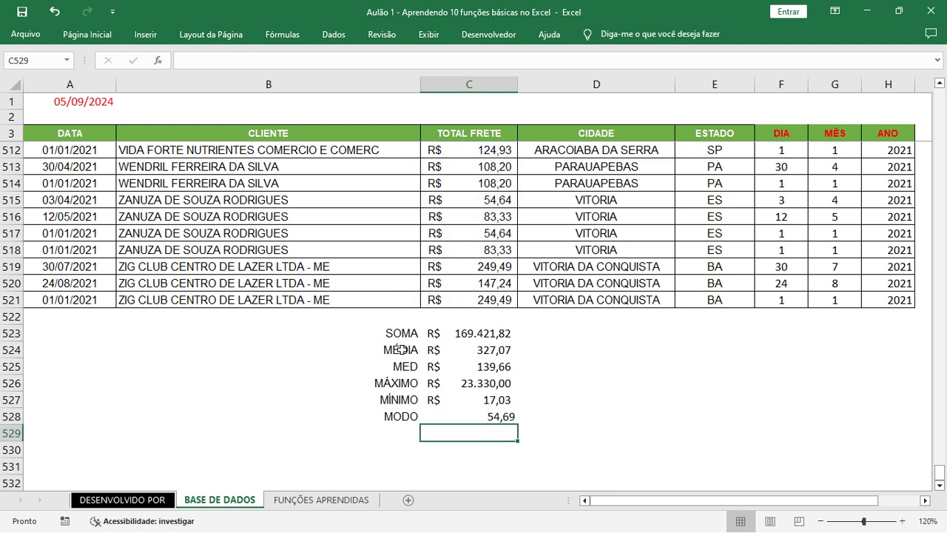
- Change the font colour of the function labels SOMA through MODO in B523:B528 to red
left_click_drag(403, 337, 393, 420)
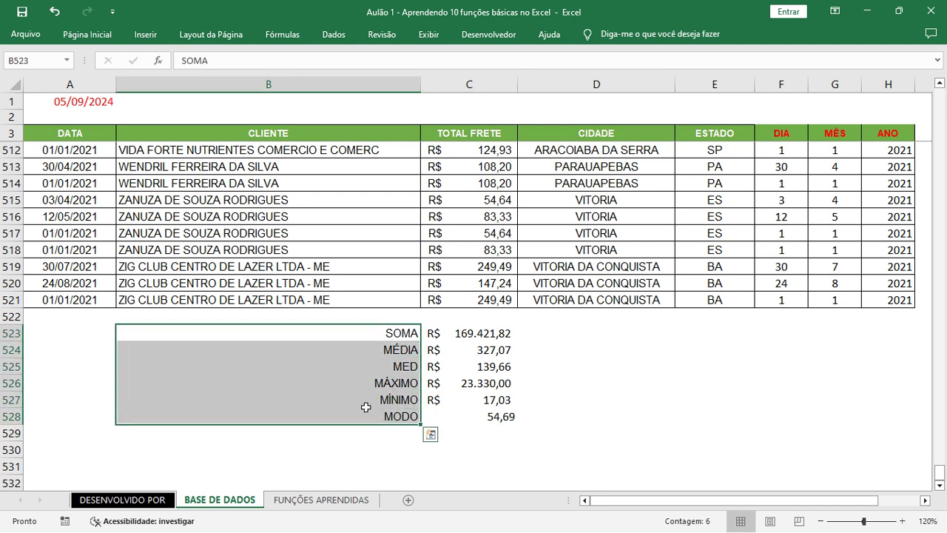
left_click(91, 43)
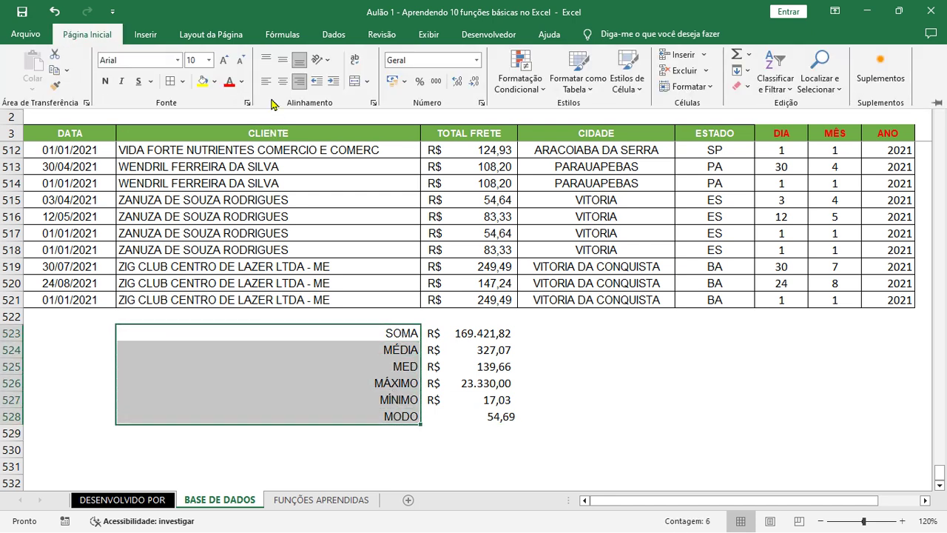
left_click(229, 82)
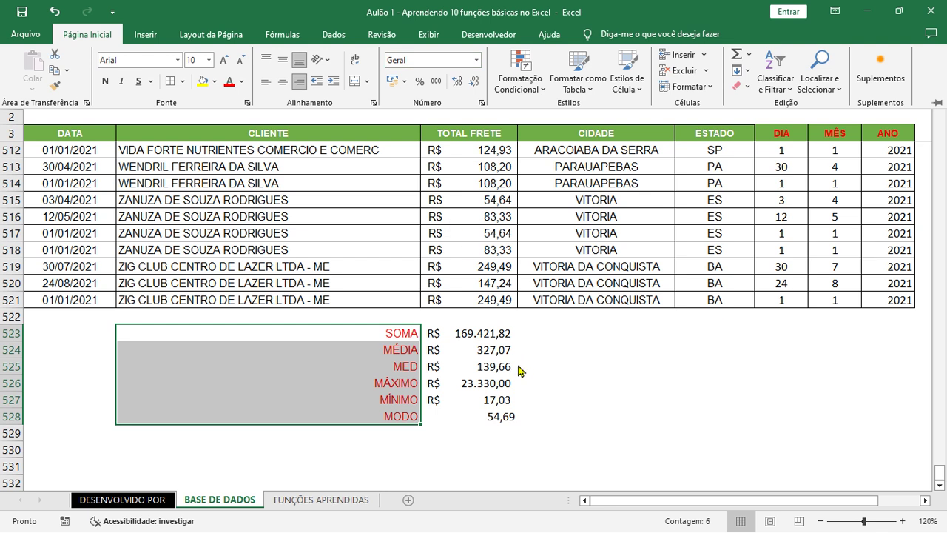
- Compare the SOMA formula in C523 with the MÉDIA formula in C524
left_click(490, 335)
left_click(490, 336)
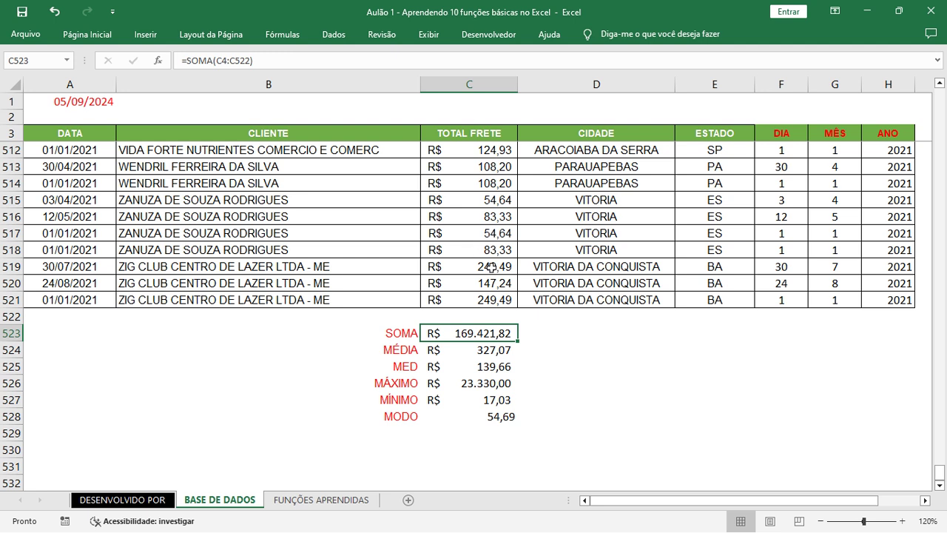
left_click(479, 350)
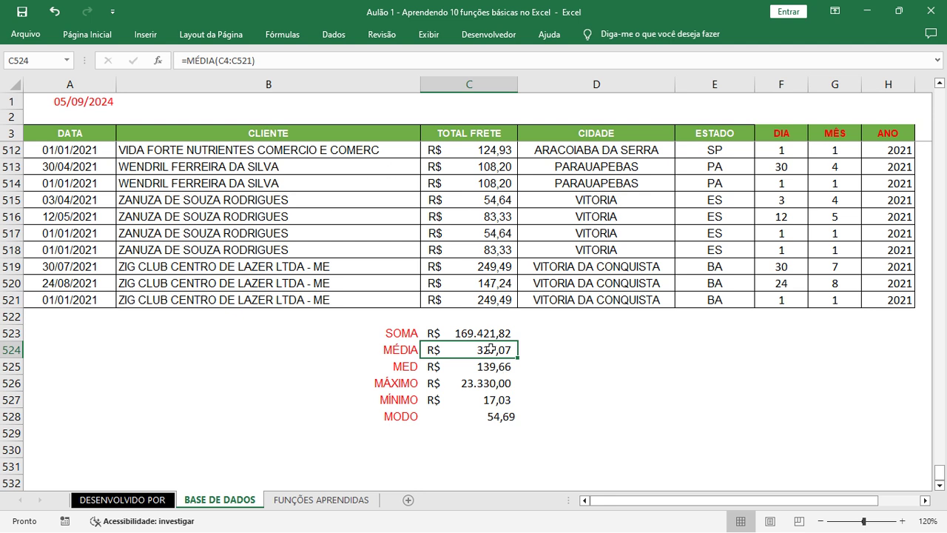
left_click(474, 333)
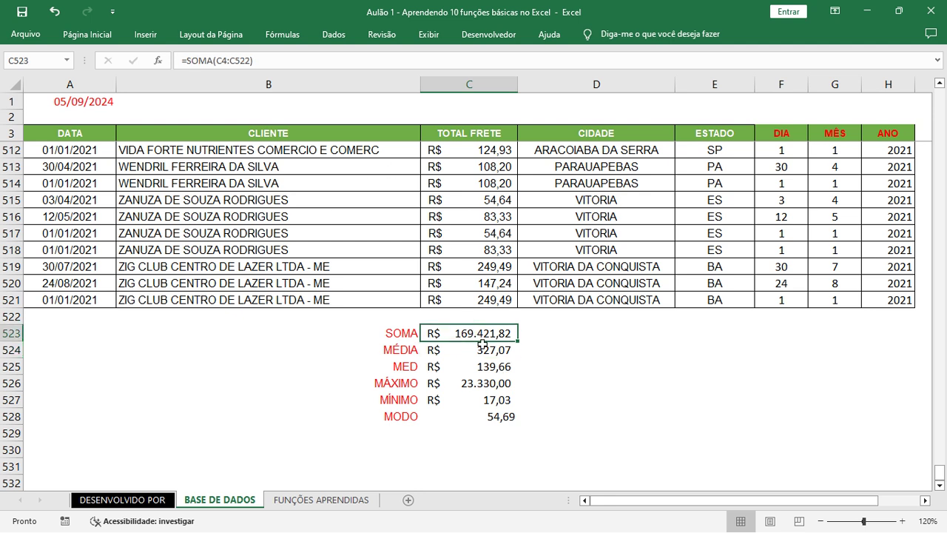
left_click(483, 346)
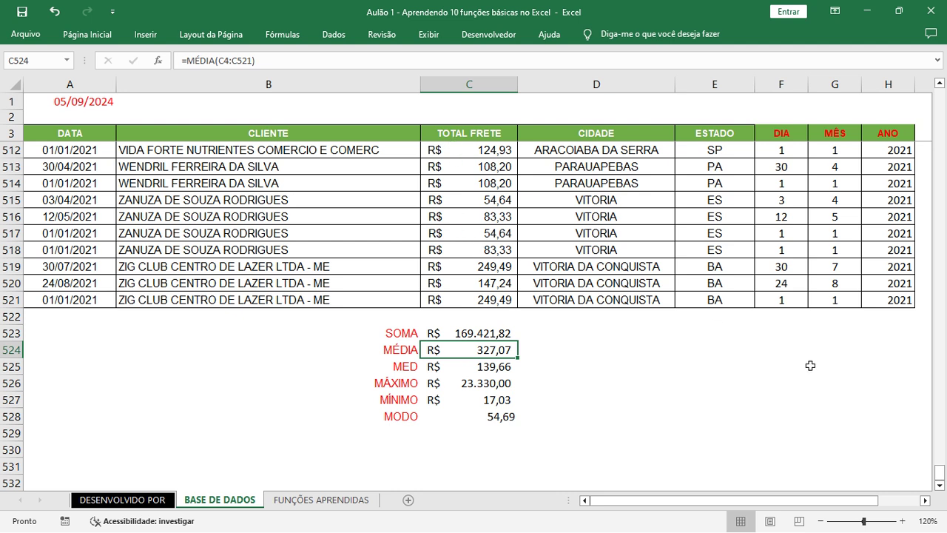
- Enter the formula =169421,82/518 in D523 to check the TOTAL FRETE average manually
left_click(573, 337)
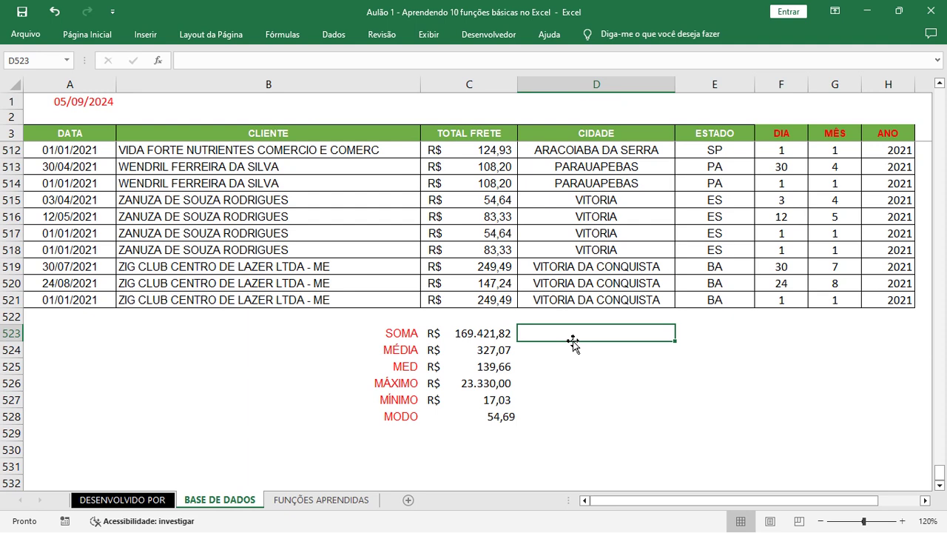
type("=26")
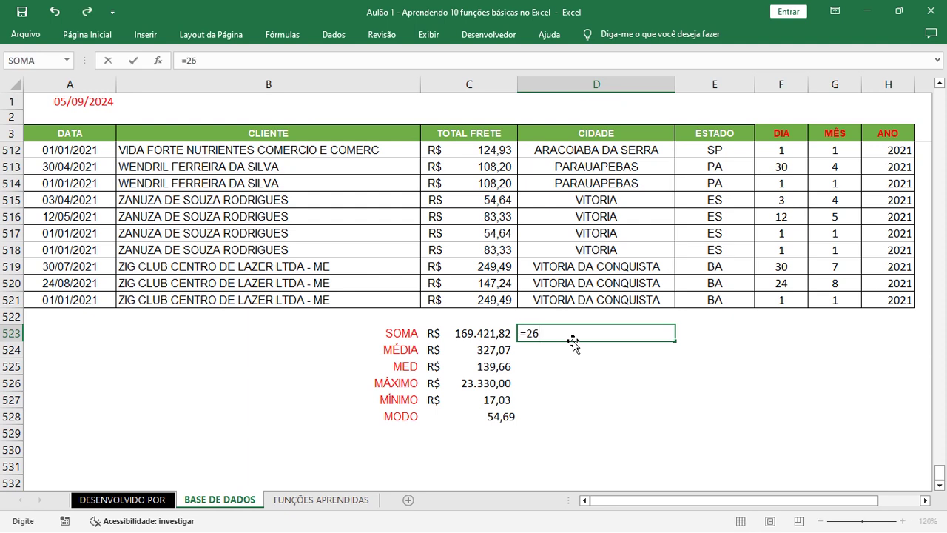
type("9421,82")
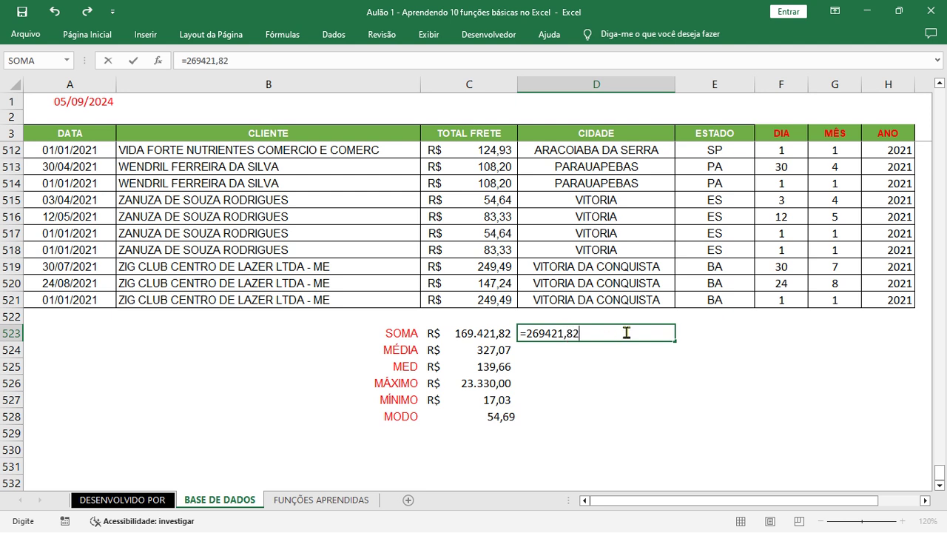
left_click(534, 336)
key("BackSpace")
type("1")
left_click_drag(938, 472, 946, 89)
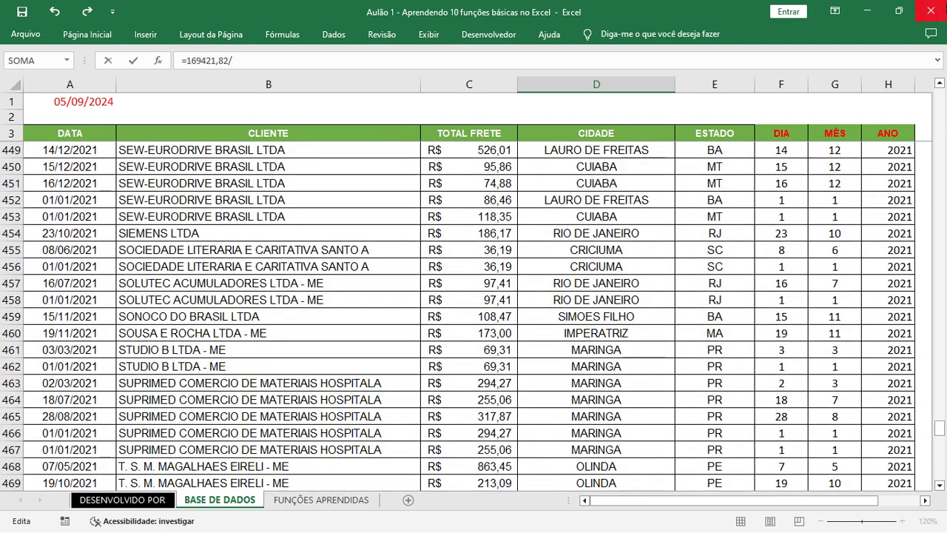
left_click_drag(940, 427, 940, 95)
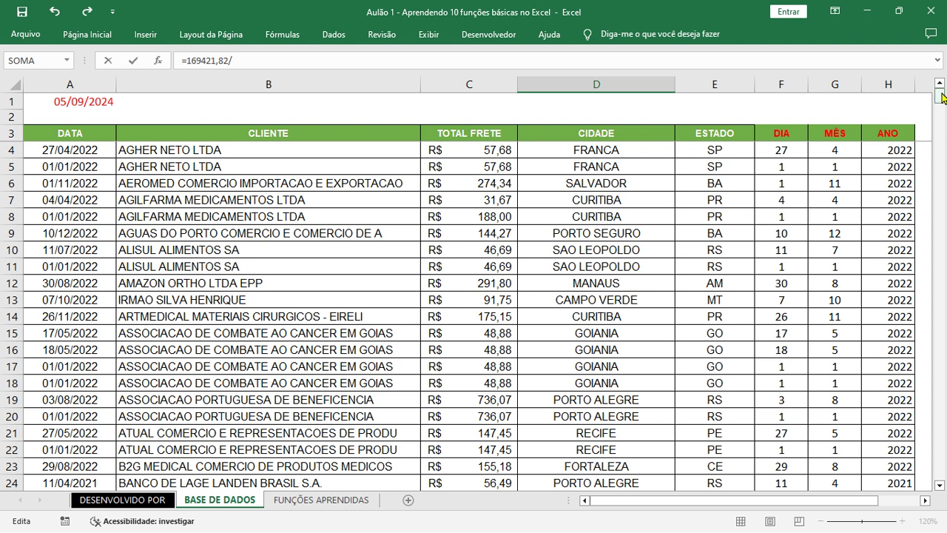
left_click_drag(940, 95, 940, 474)
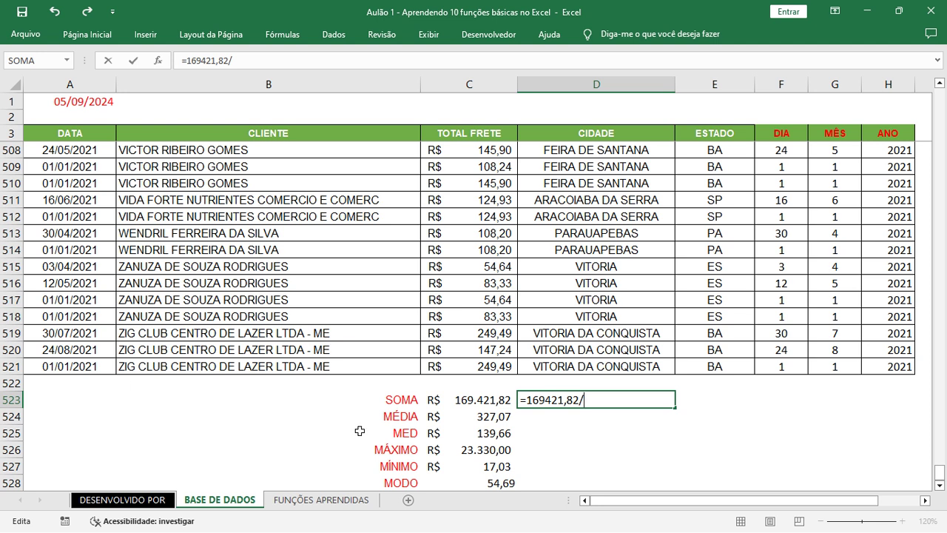
type("518")
key("Return")
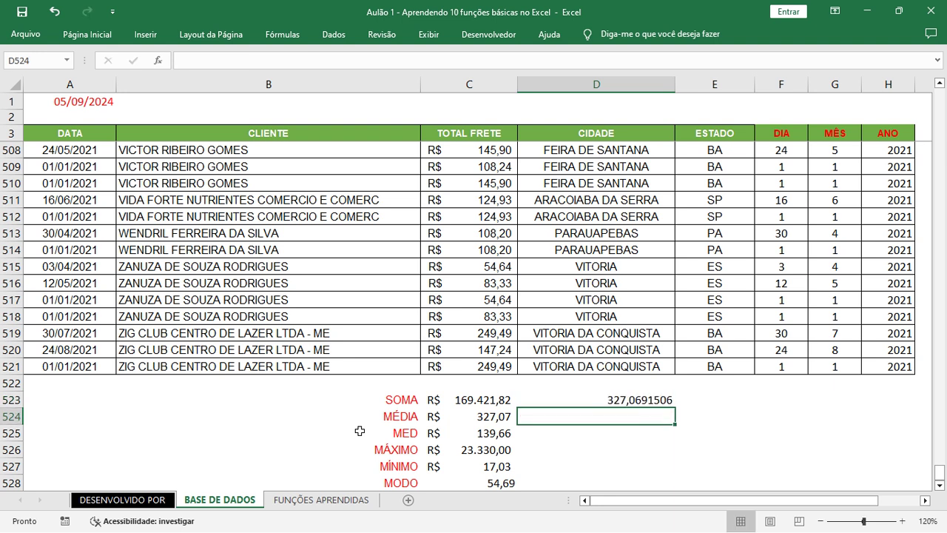
- Move the manual average from D523 to D524 beside MÉDIA and reduce it to two decimal places
left_click(608, 400)
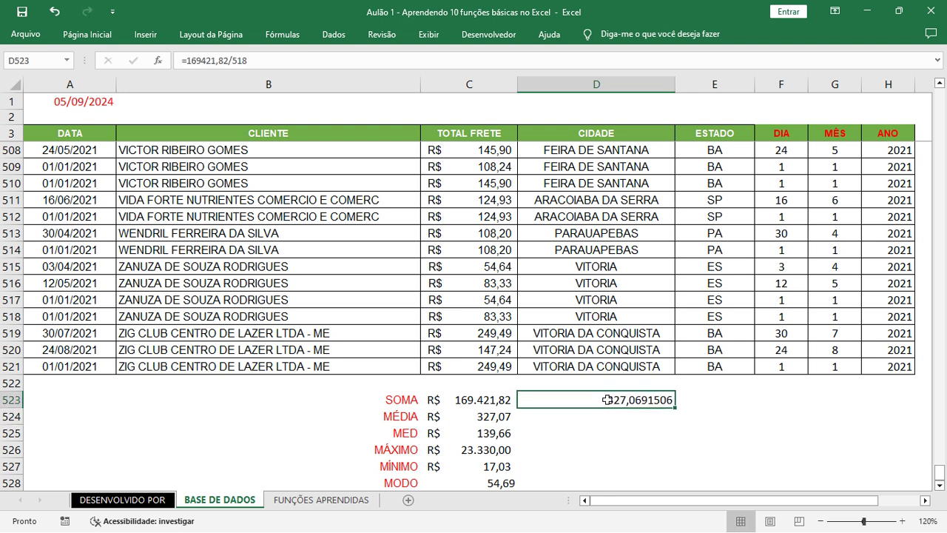
left_click_drag(626, 412, 630, 424)
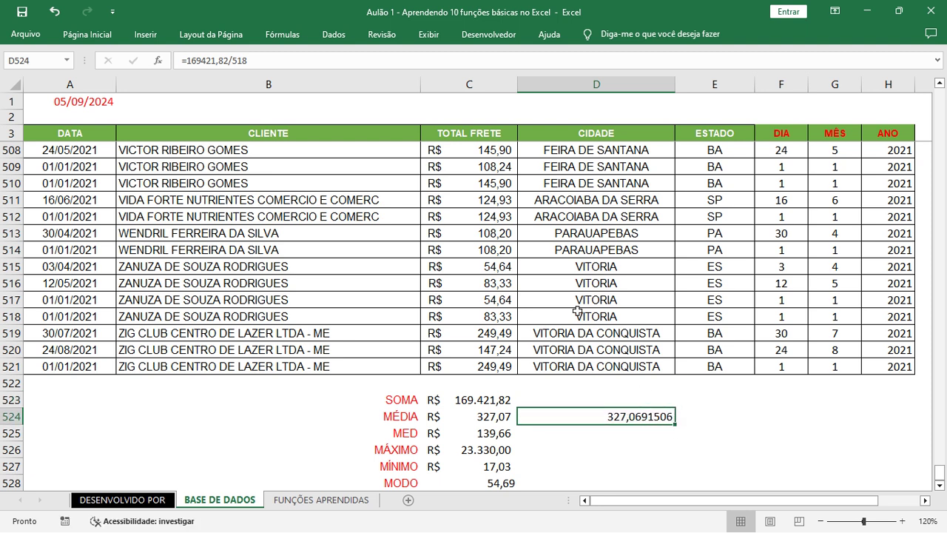
left_click(87, 34)
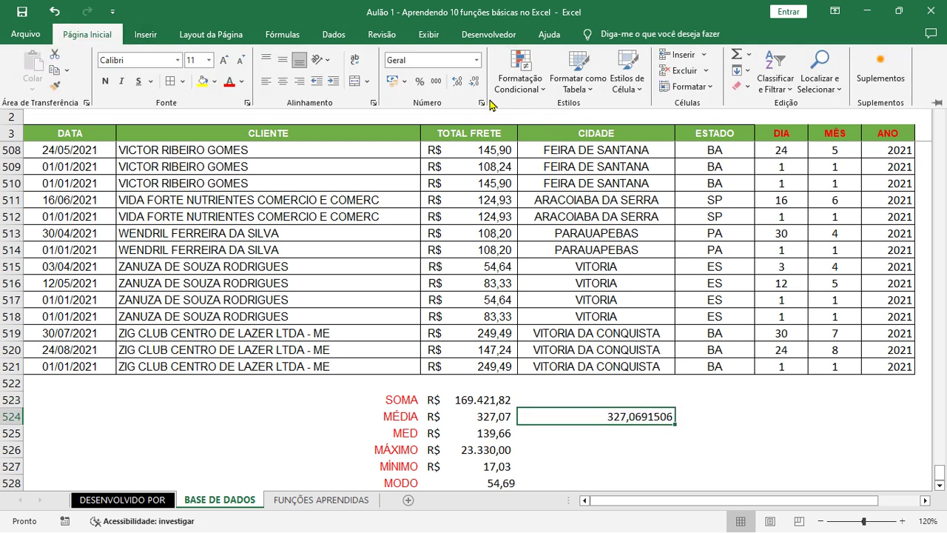
left_click(473, 81)
left_click(474, 81)
left_click(474, 82)
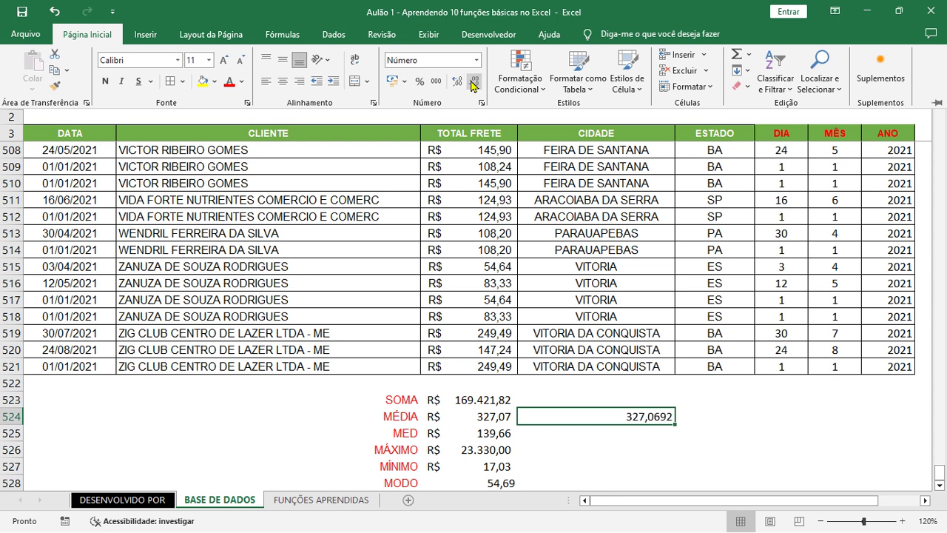
left_click(473, 81)
left_click(473, 81)
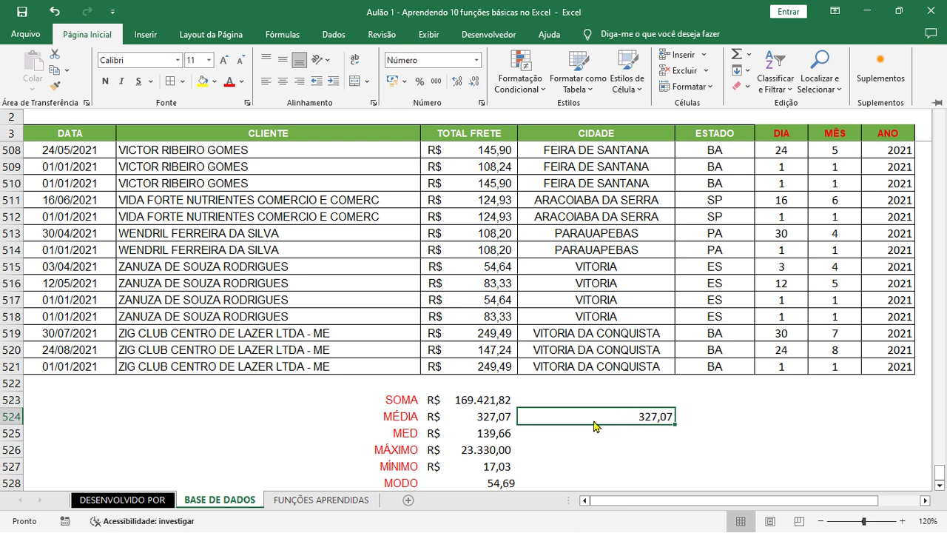
left_click(545, 434)
left_click(545, 434)
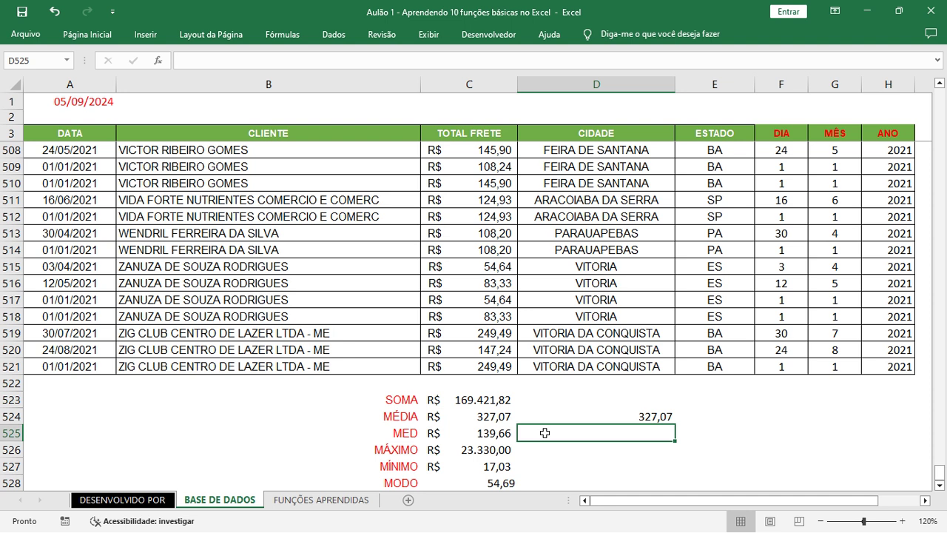
- Highlight the MED label cell B525 with a yellow fill
left_click(405, 433)
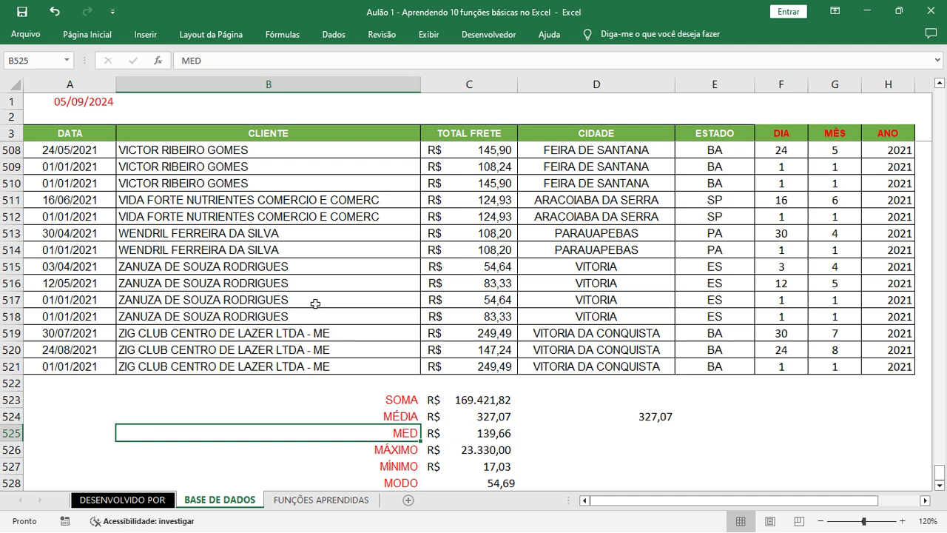
left_click(97, 35)
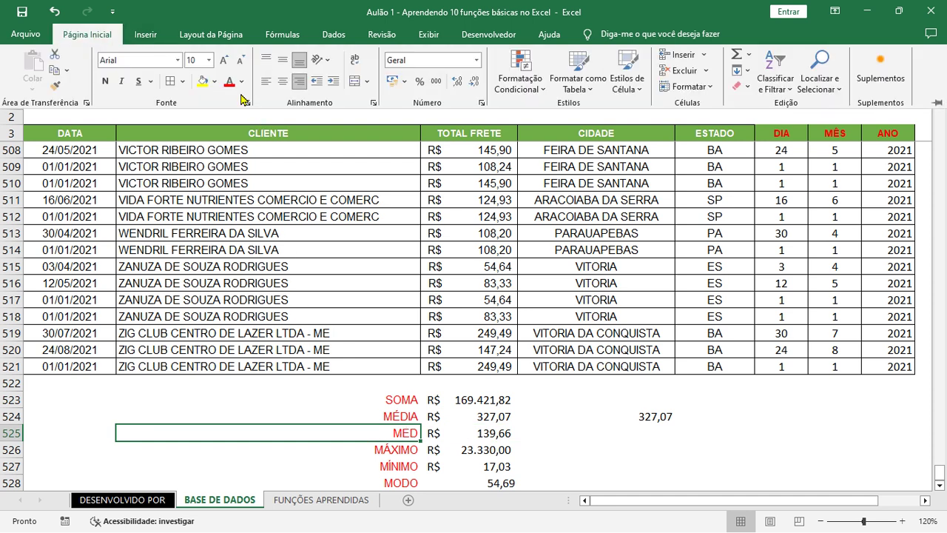
left_click(201, 81)
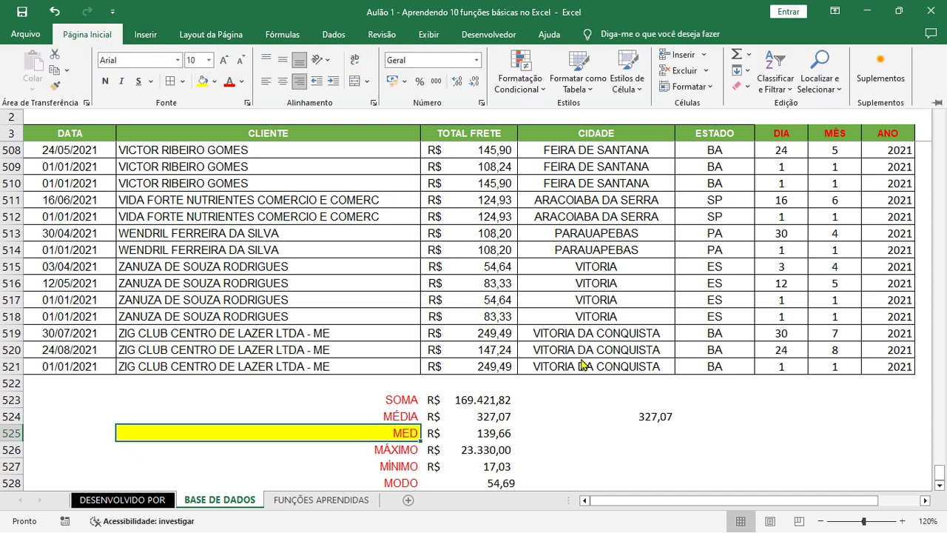
left_click(647, 436)
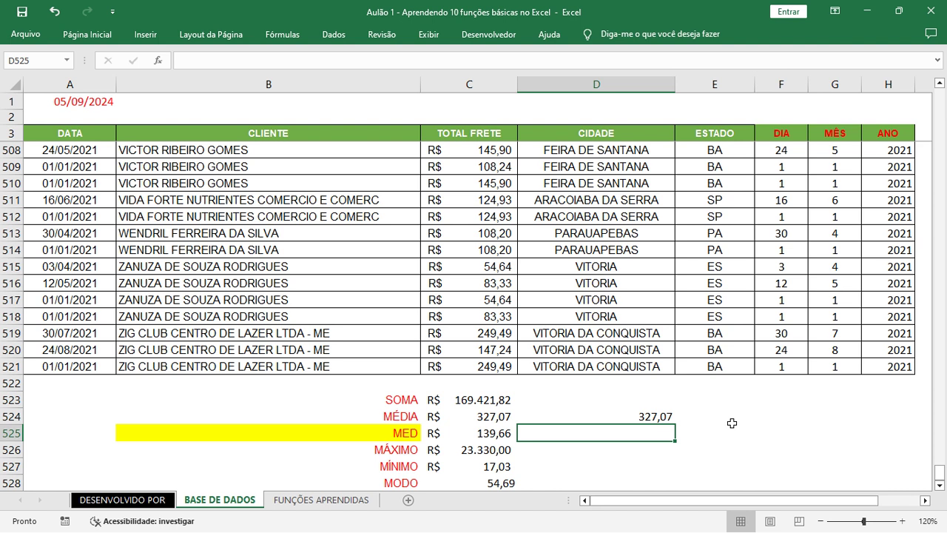
- Left-align the manual average in D524
left_click(656, 417)
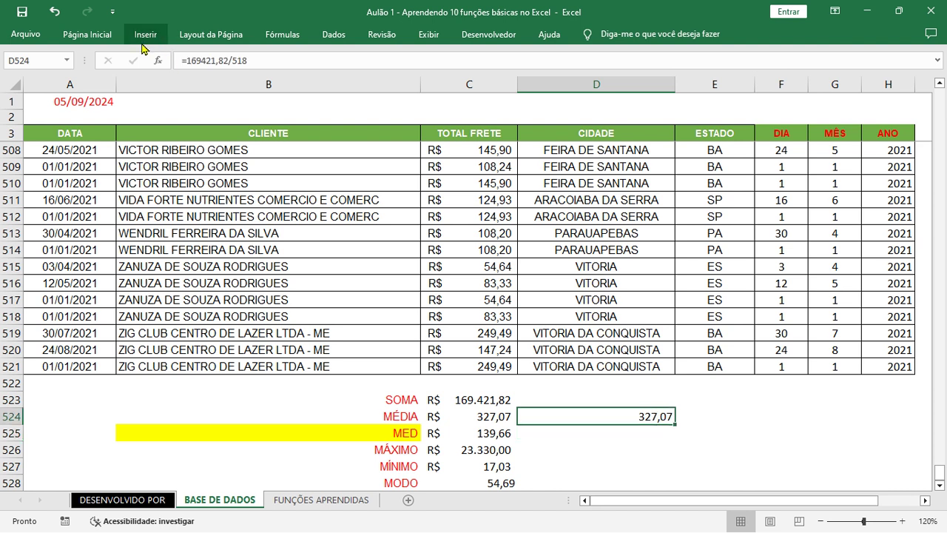
left_click(88, 35)
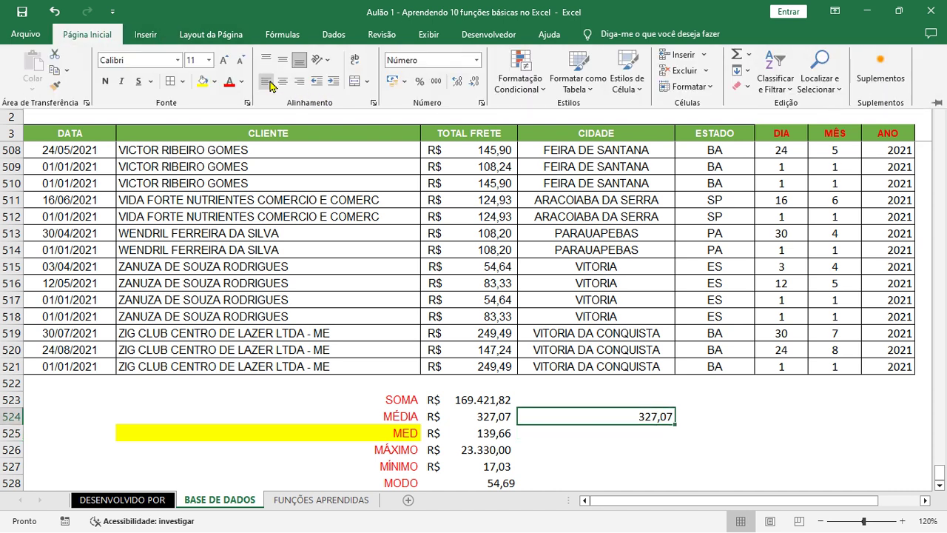
key("F2")
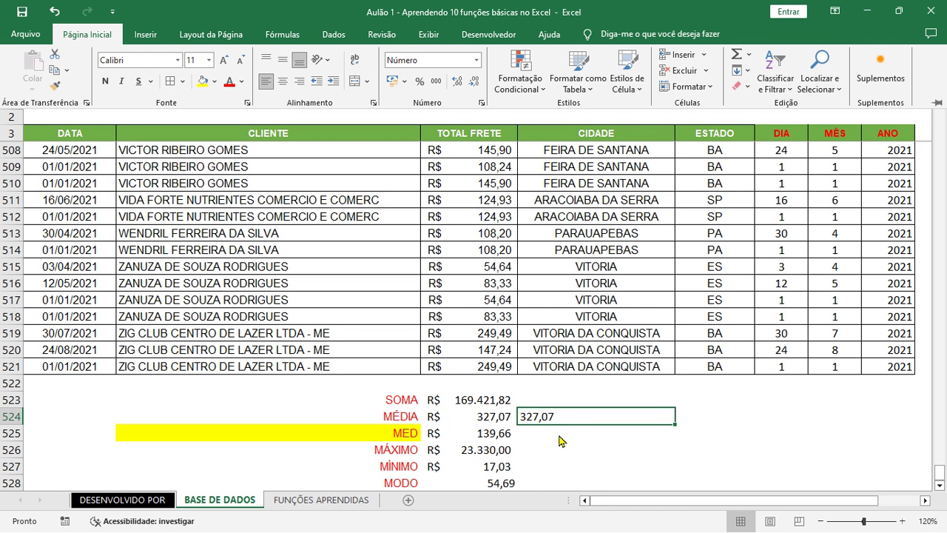
key("Escape")
key("Return")
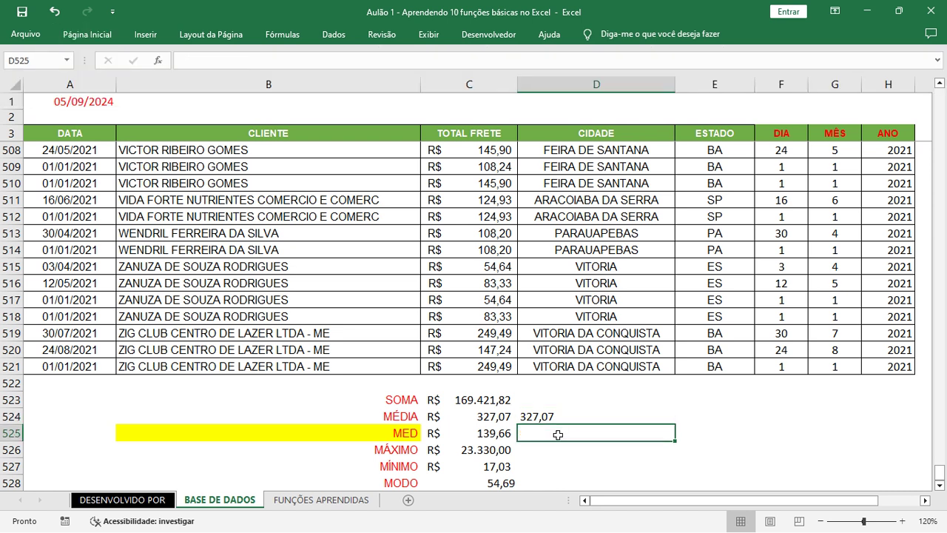
- Enter the heading EXEMPLO MED in E522
left_click(715, 390)
type("EXEMPLO")
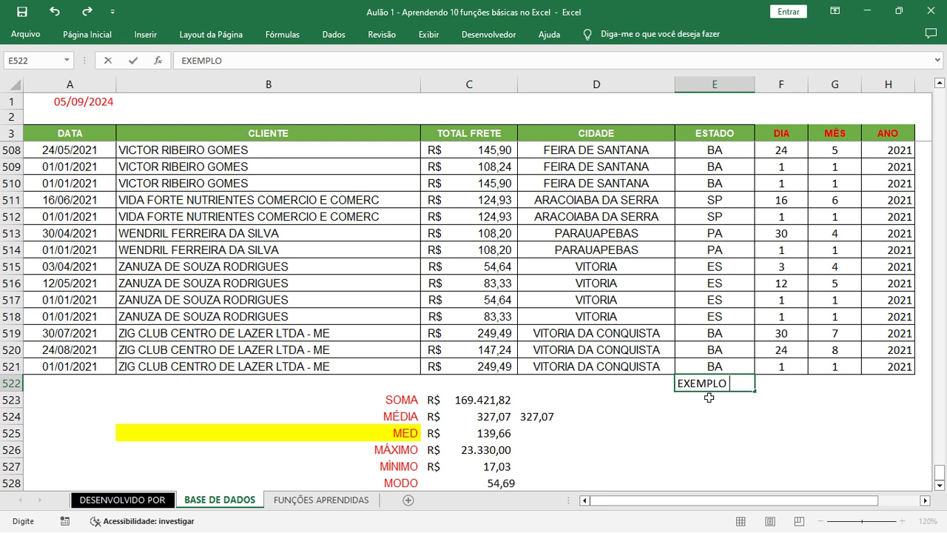
type(" MED")
key("Return")
key("Return")
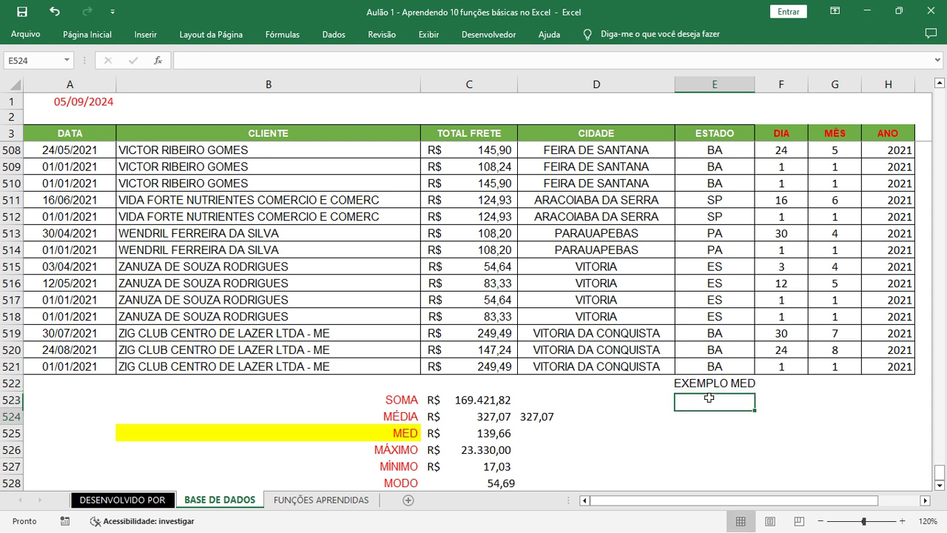
- Fill E524:E528 with the sample numbers 1, 2, 3, 4 and 5
type("1")
key("Return")
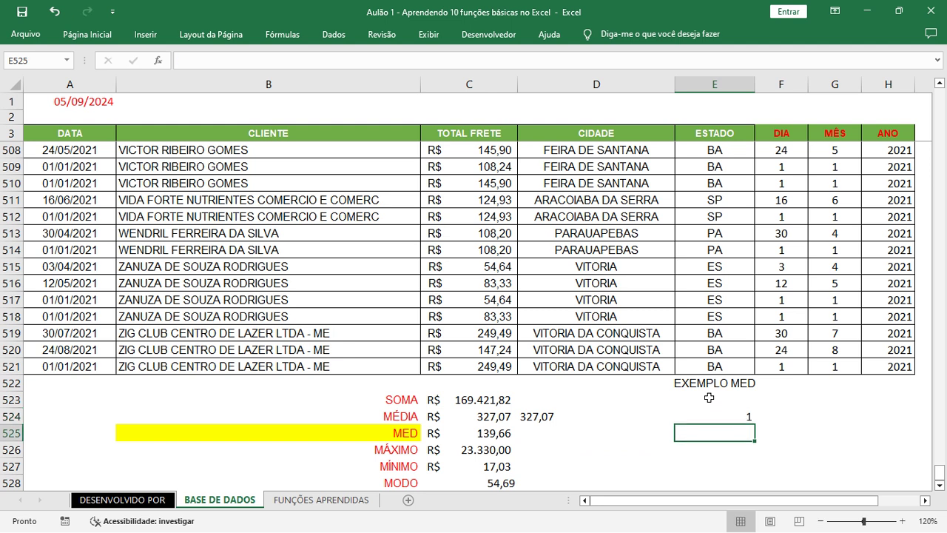
type("2")
key("Return")
type("3")
key("Return")
type("4")
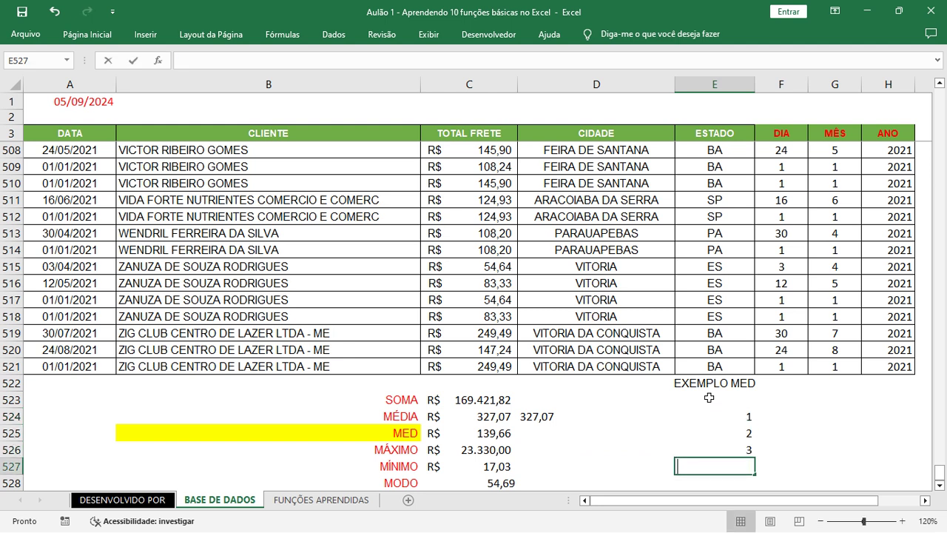
key("Return")
type("5")
key("Return")
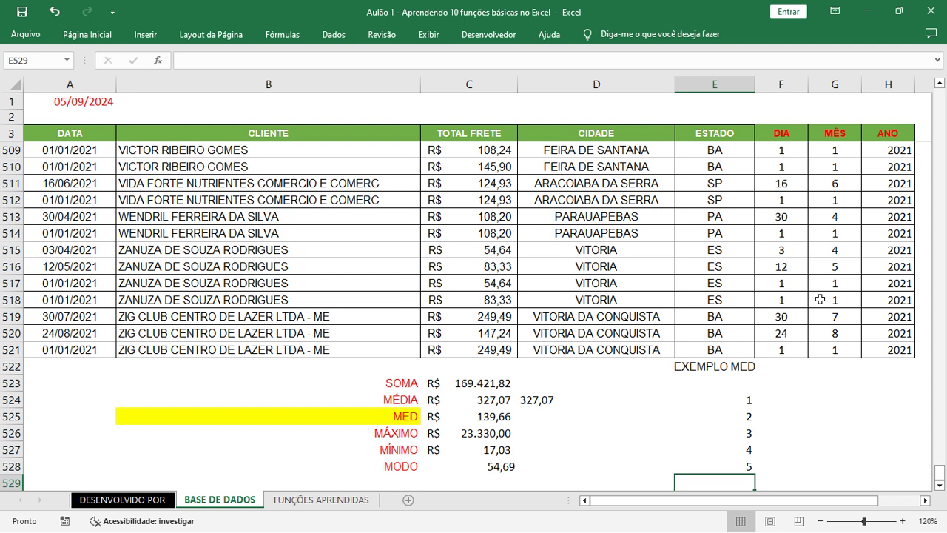
- Enter the formula =MED(E524:E528) in E529 to find the median of the sample numbers
type("=ME")
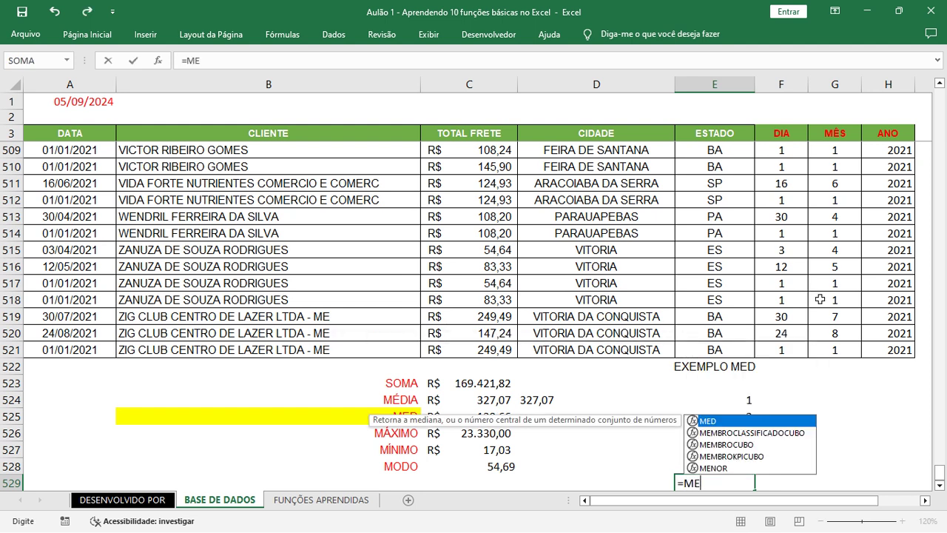
type("DIANA")
key("BackSpace")
key("BackSpace")
key("BackSpace")
key("BackSpace")
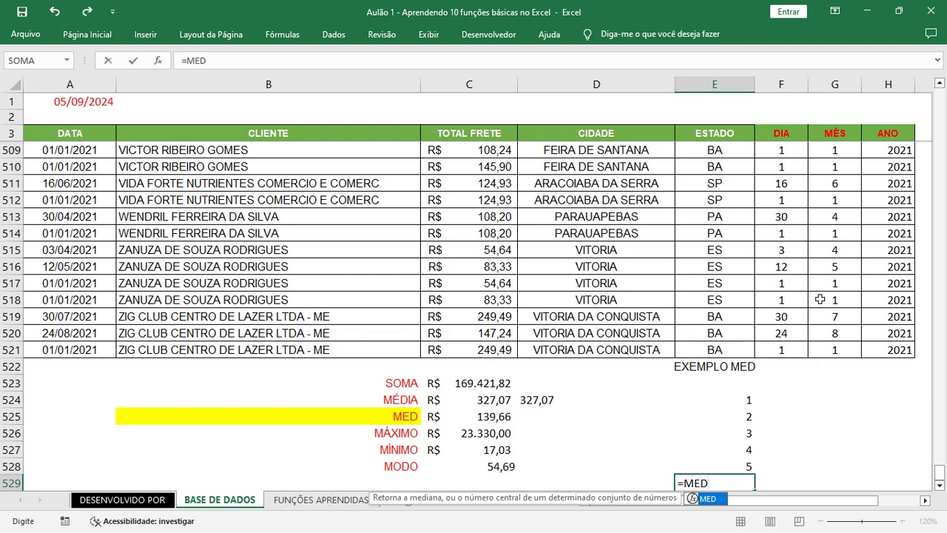
type("(")
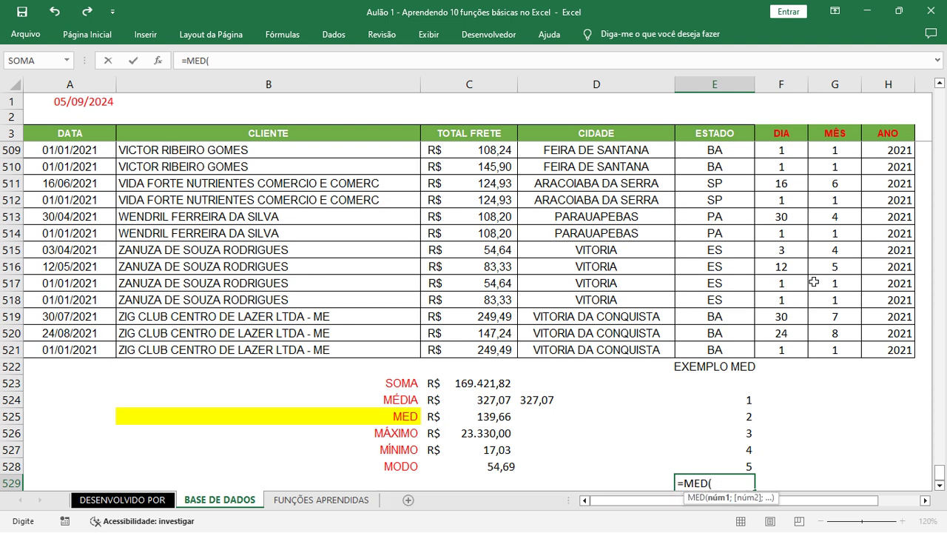
left_click_drag(737, 403, 735, 465)
type(")")
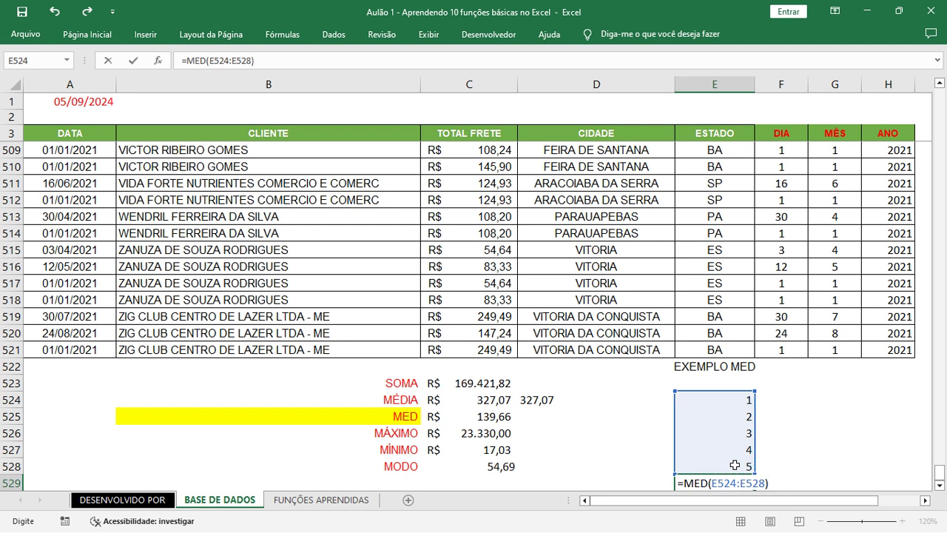
key("Return")
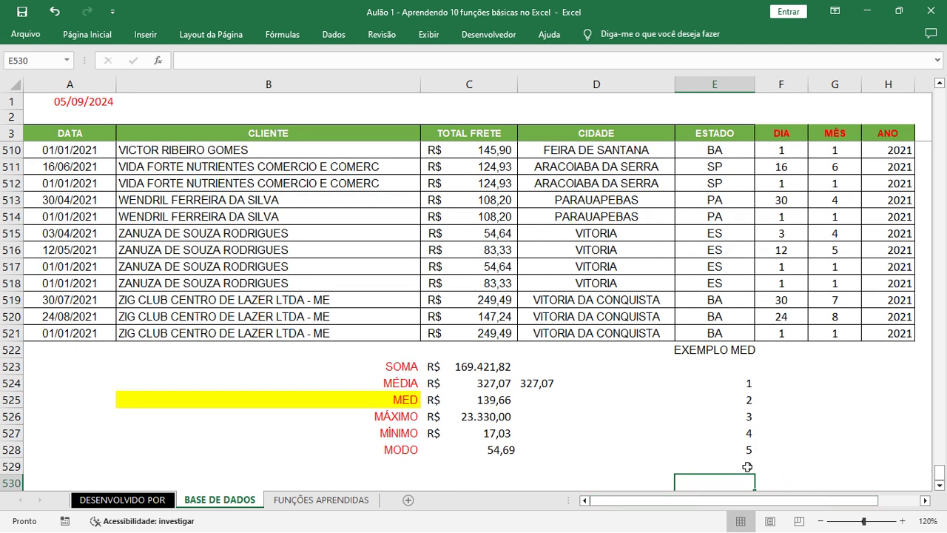
- Format the median result in E529 as bold with a red font colour
left_click(747, 466)
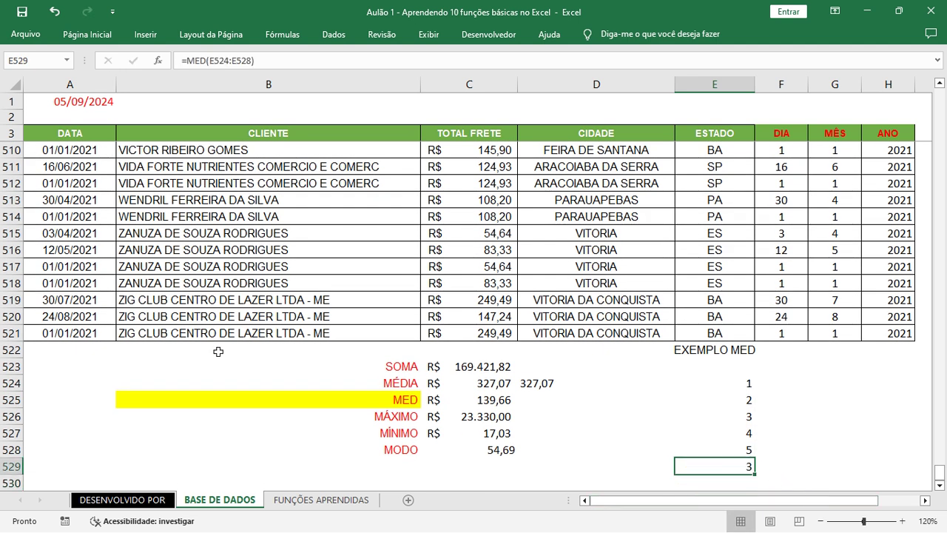
left_click(94, 45)
left_click(108, 81)
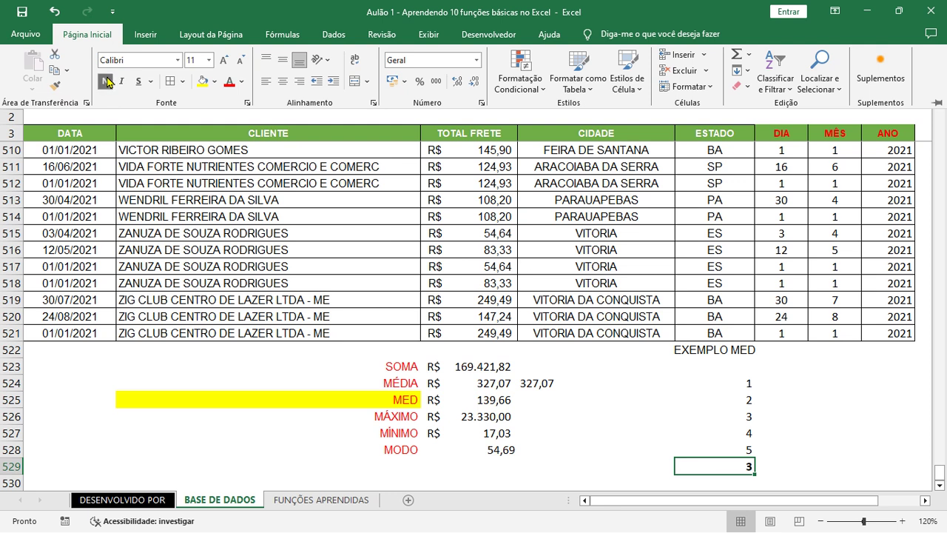
left_click(227, 83)
- Insert a right-pointing block arrow in column E pointing at the middle sample number 3 in E526
left_click(140, 23)
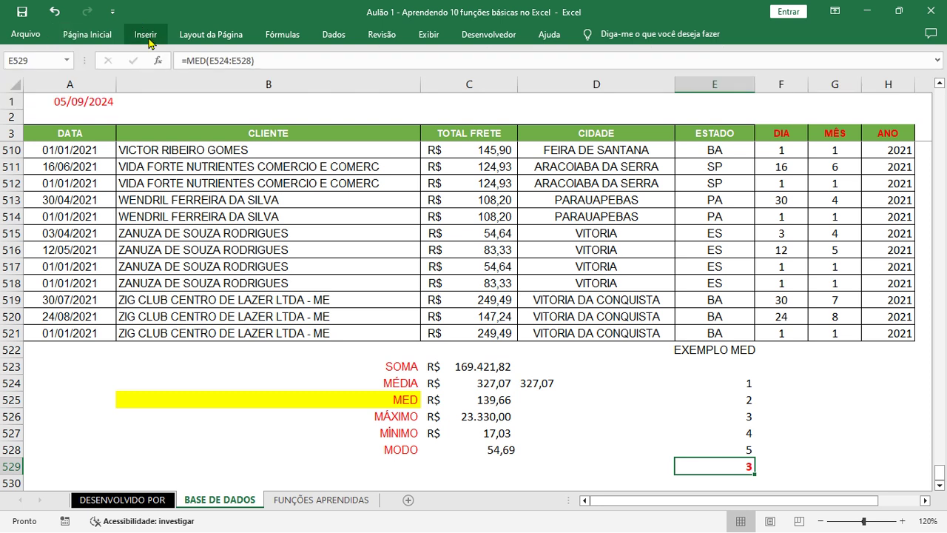
left_click(147, 37)
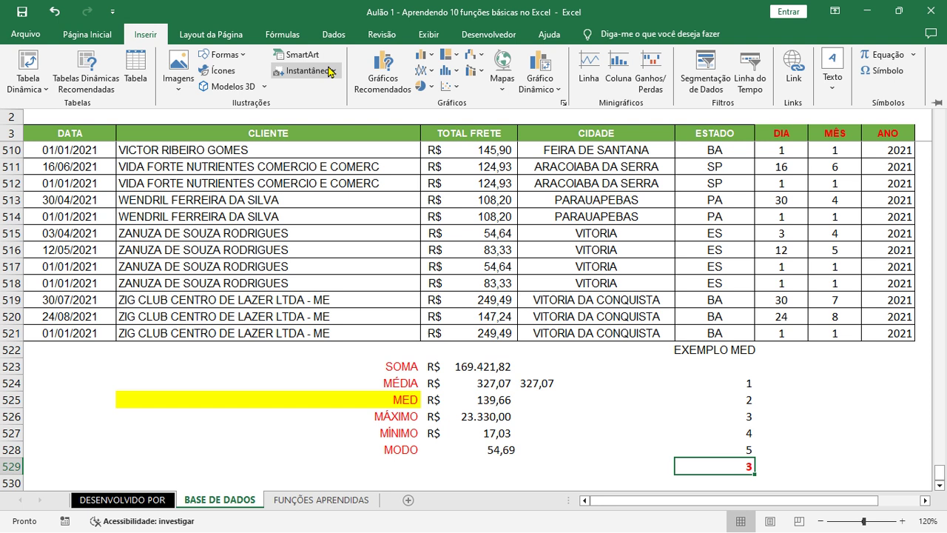
left_click(222, 54)
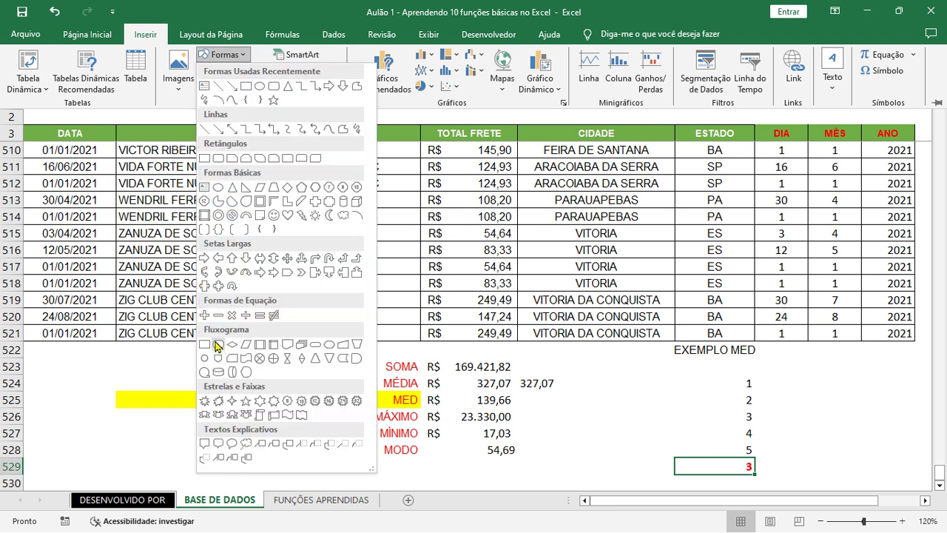
left_click(204, 258)
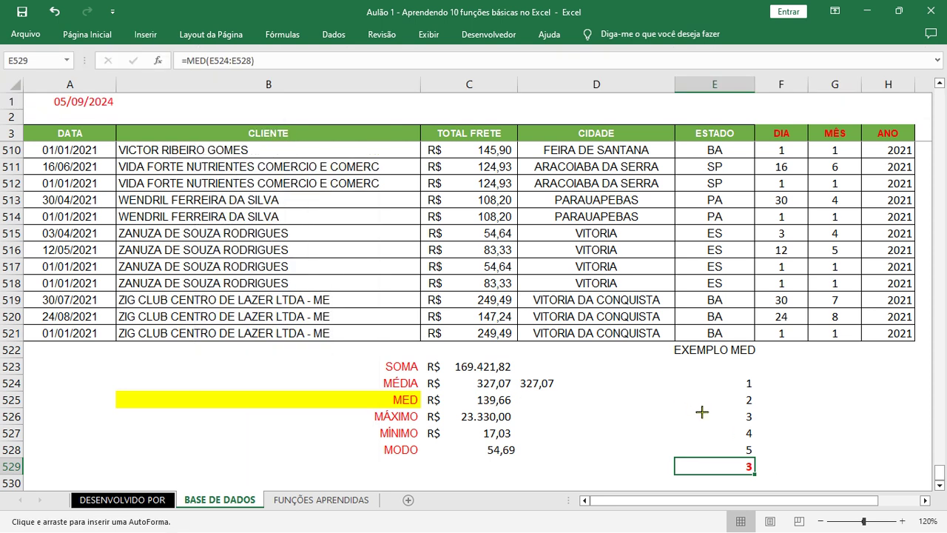
left_click_drag(695, 404, 742, 427)
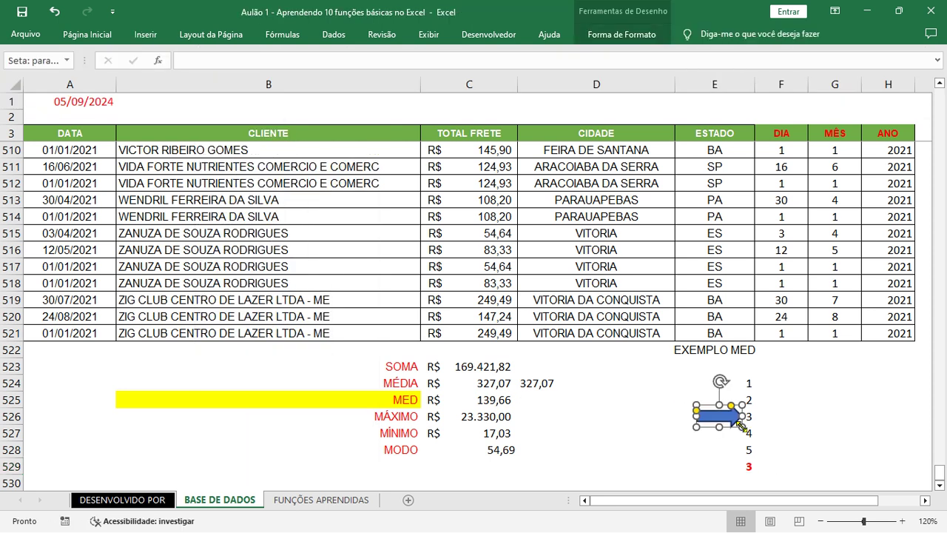
left_click(766, 372)
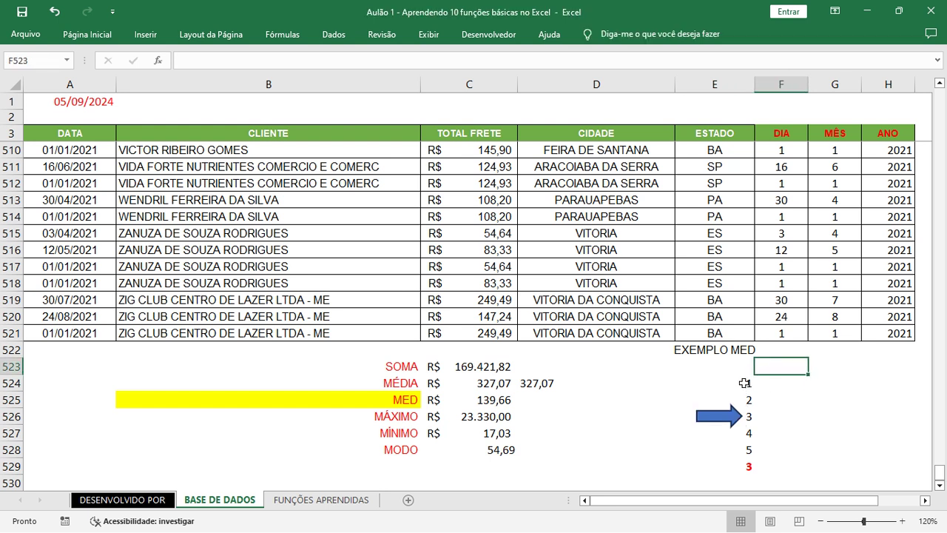
- Select the pairs of sample numbers above and below the middle value, E524:E525 and E527:E528, to compare them
left_click_drag(744, 387, 745, 397)
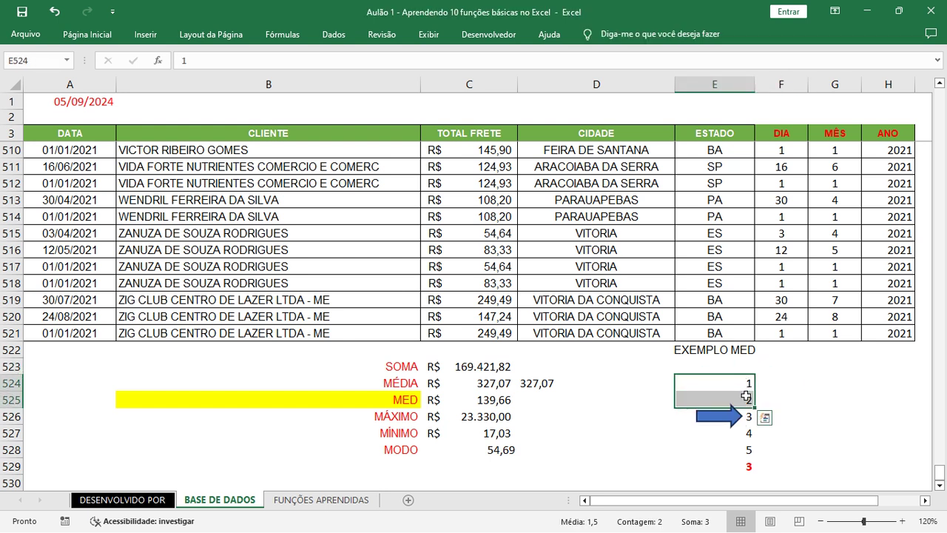
left_click_drag(745, 436, 745, 450, "ctrl")
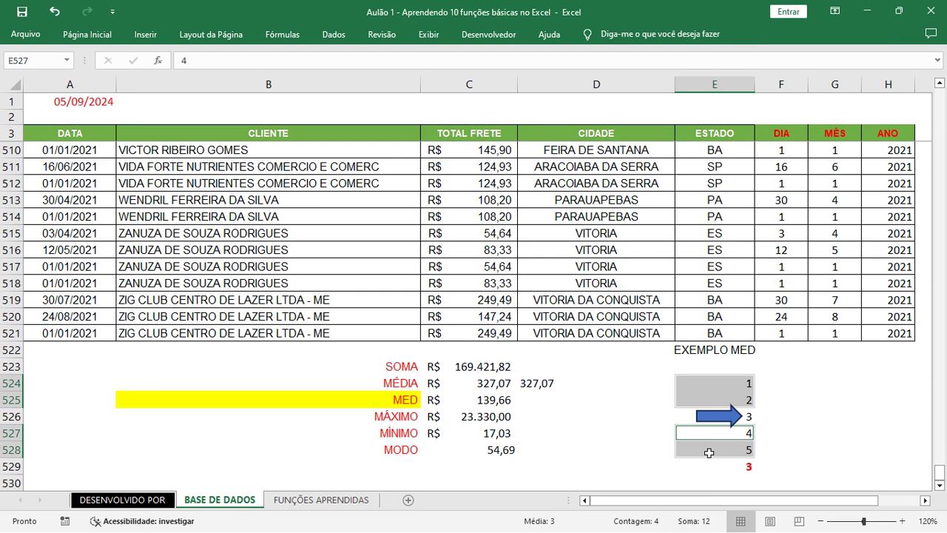
left_click(733, 480)
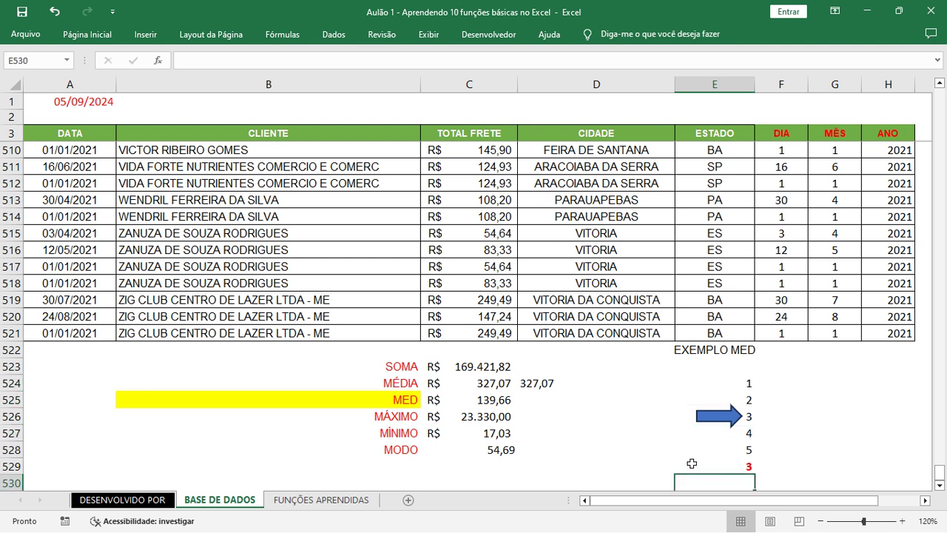
left_click(654, 461)
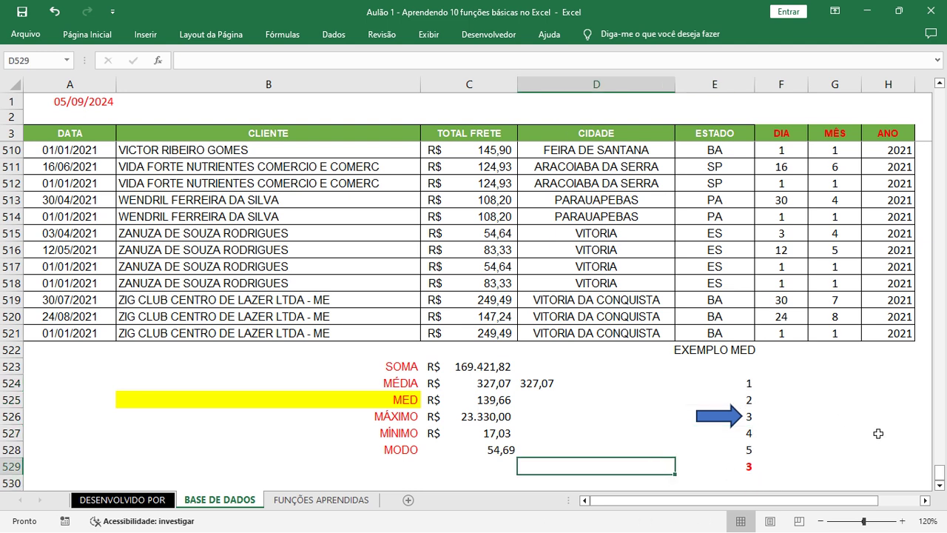
- Enter the label MEDIANA in F529 beside the median result, correcting its spelling
left_click(786, 468)
type("M")
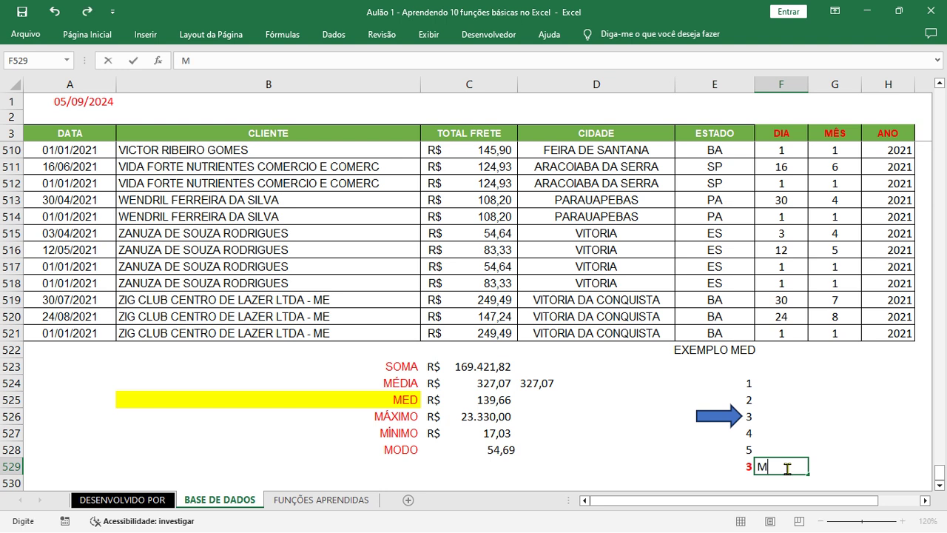
type("EDIANA")
key("Return")
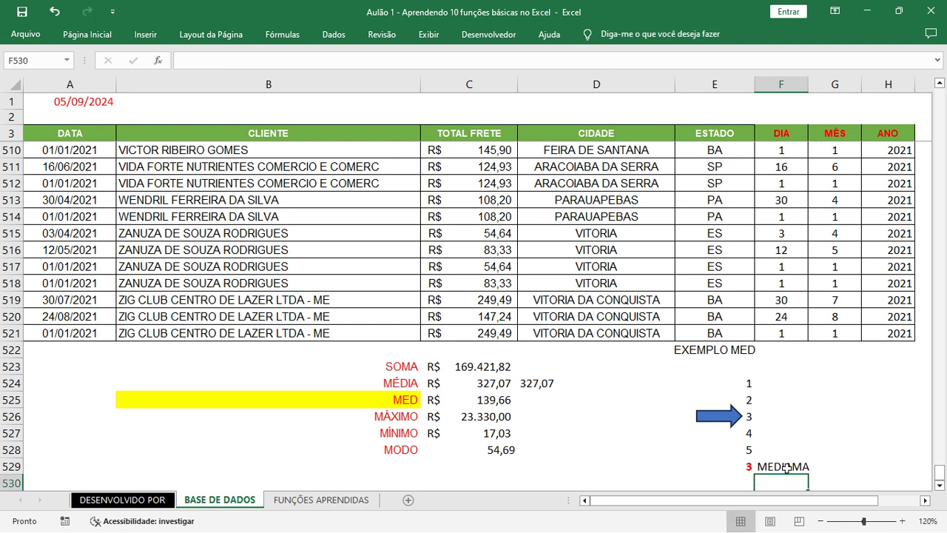
left_click(787, 467)
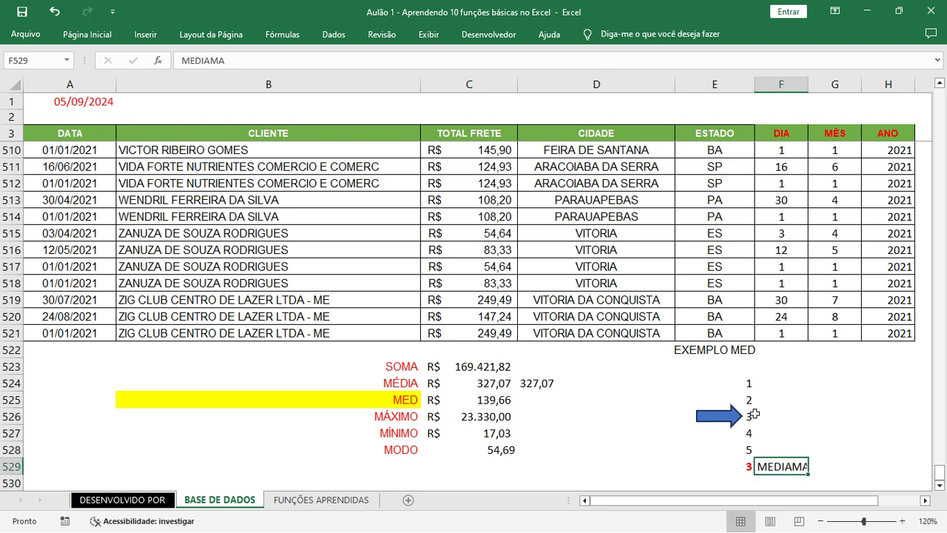
left_click(264, 57)
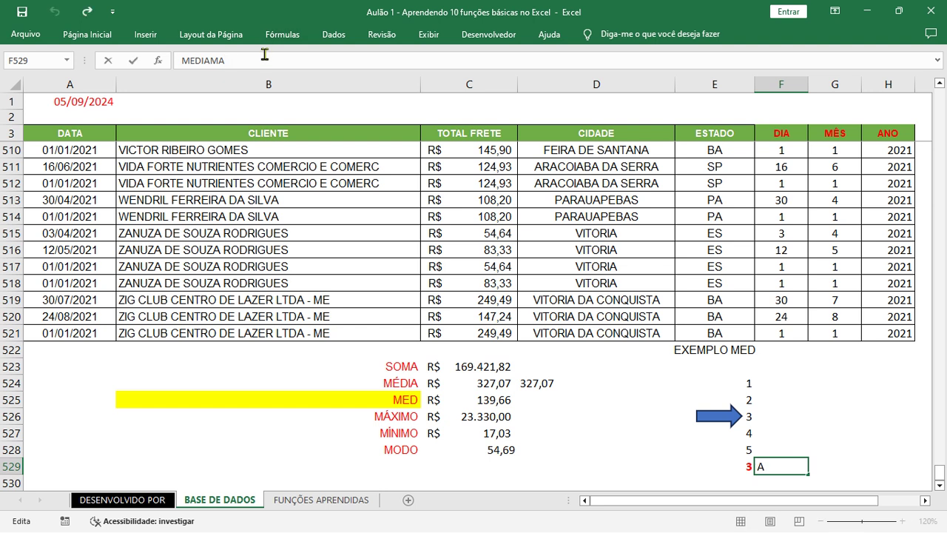
key("BackSpace")
key("BackSpace")
type("NA")
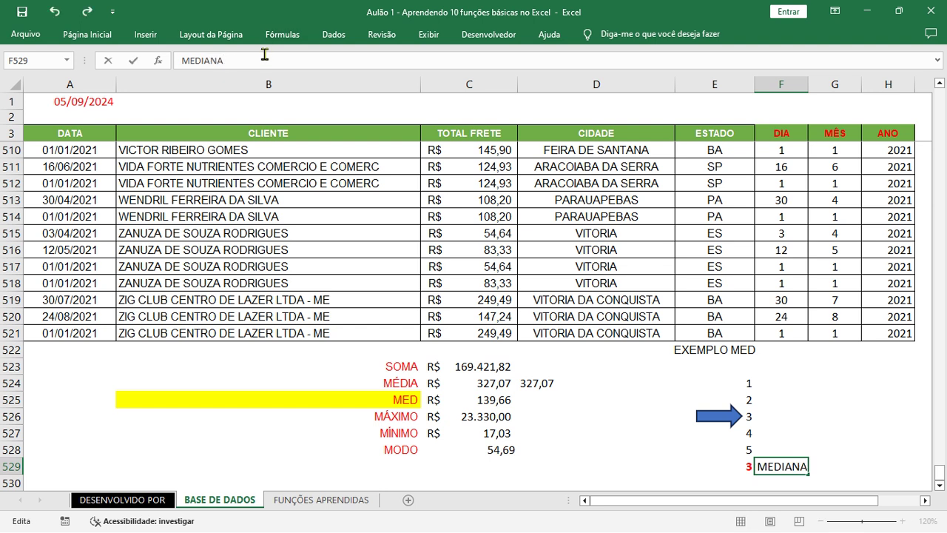
key("Return")
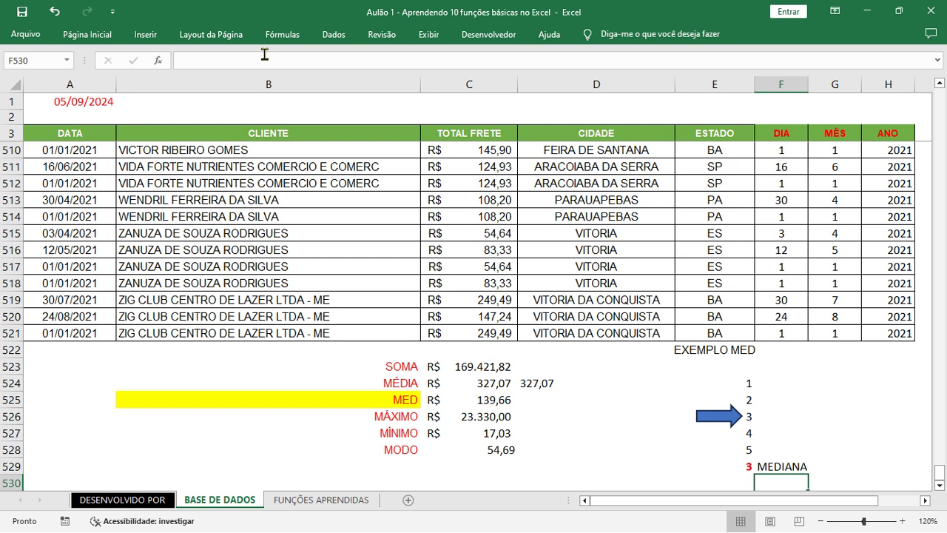
- Enter the label MÉDIA in F530, below the MEDIANA label
type("MÉD")
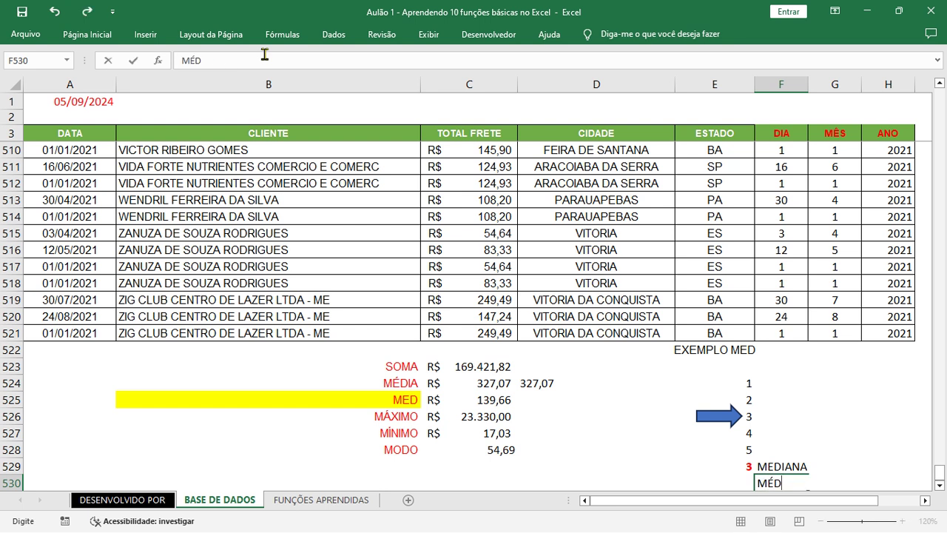
type("IA")
key("Return")
- Enter the formula =MÉDIA(E524:E528) in E530 to average the sample numbers
key("Up")
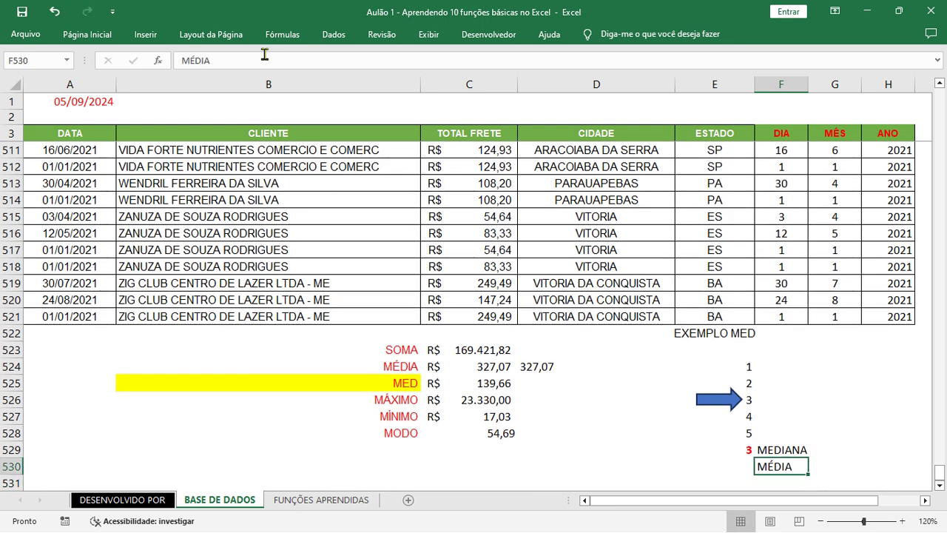
key("Left")
type("=")
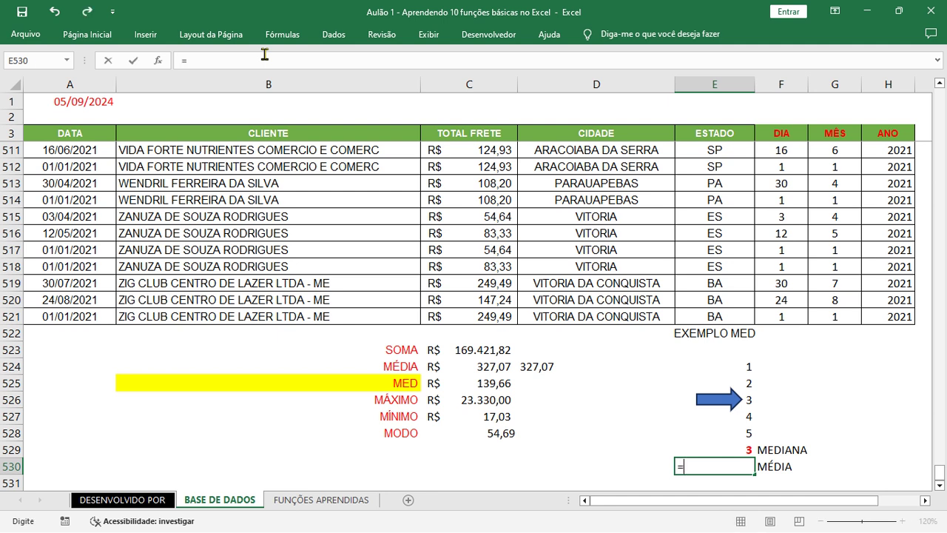
type("MÉDIA(")
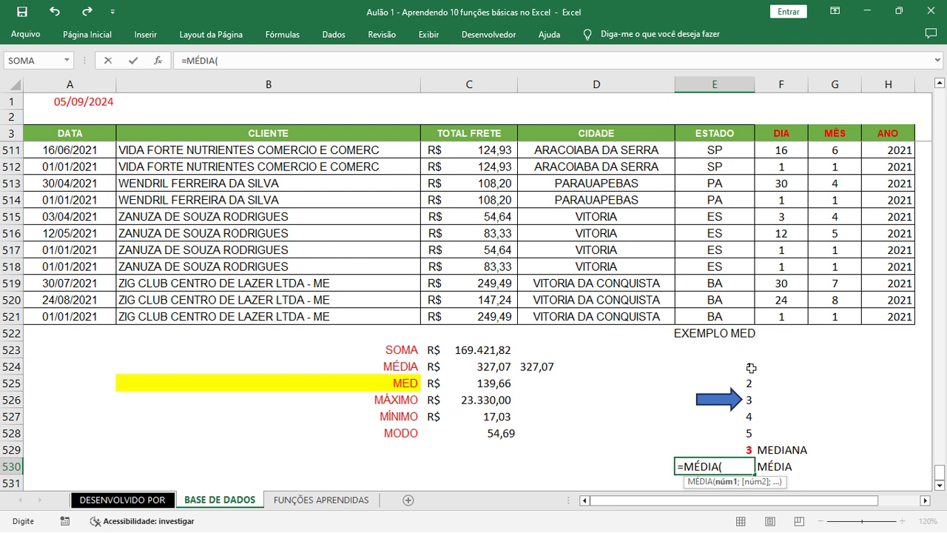
left_click_drag(748, 366, 749, 434)
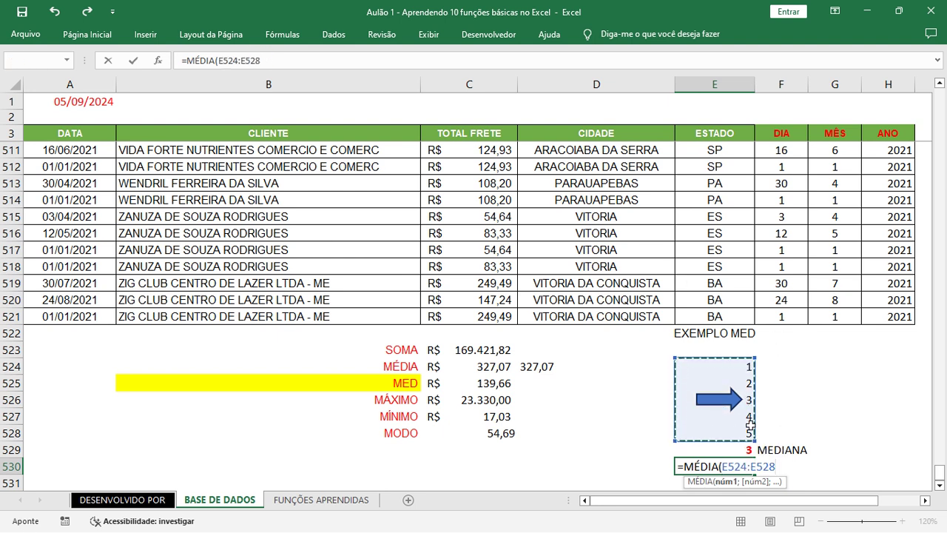
type(")")
key("Return")
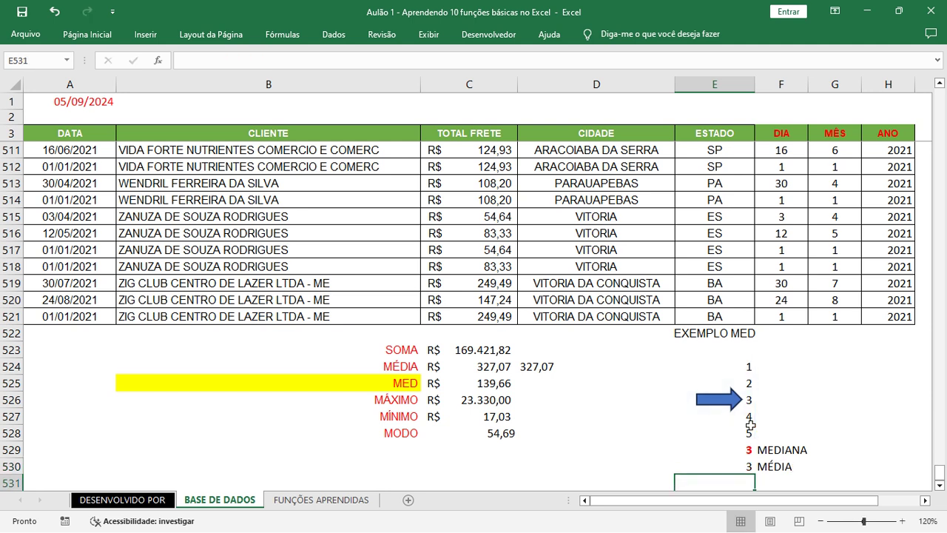
- Format the median and average results in E529:E530 with two decimal places
left_click_drag(742, 448, 742, 459)
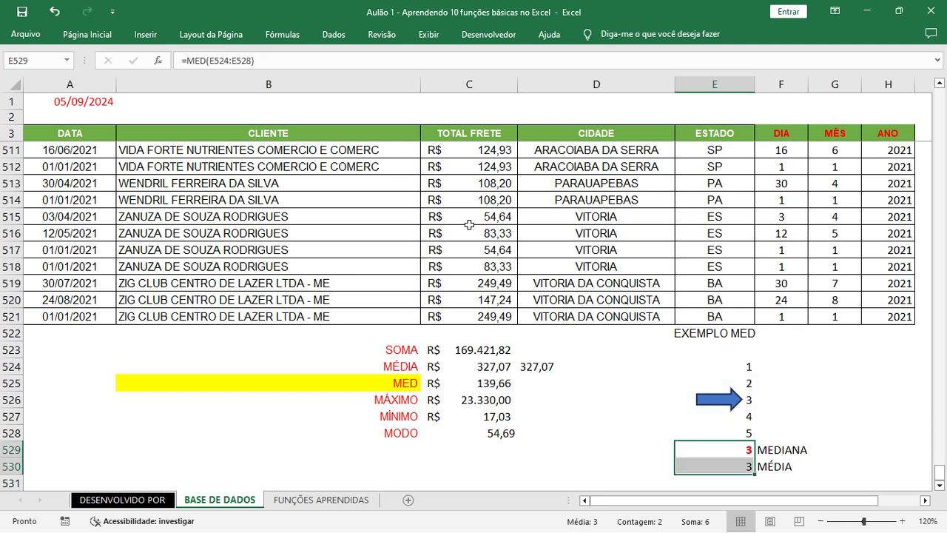
left_click(86, 39)
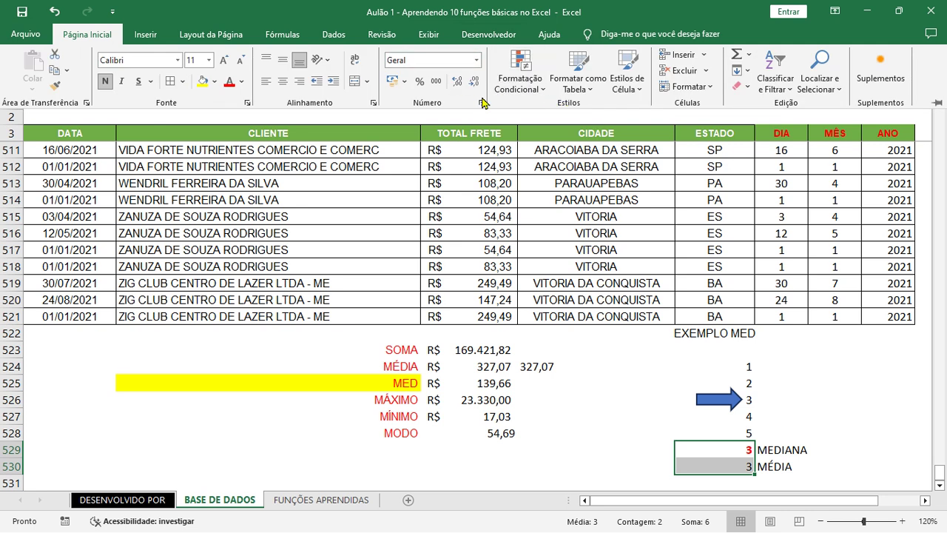
left_click(457, 83)
left_click(457, 83)
left_click(458, 83)
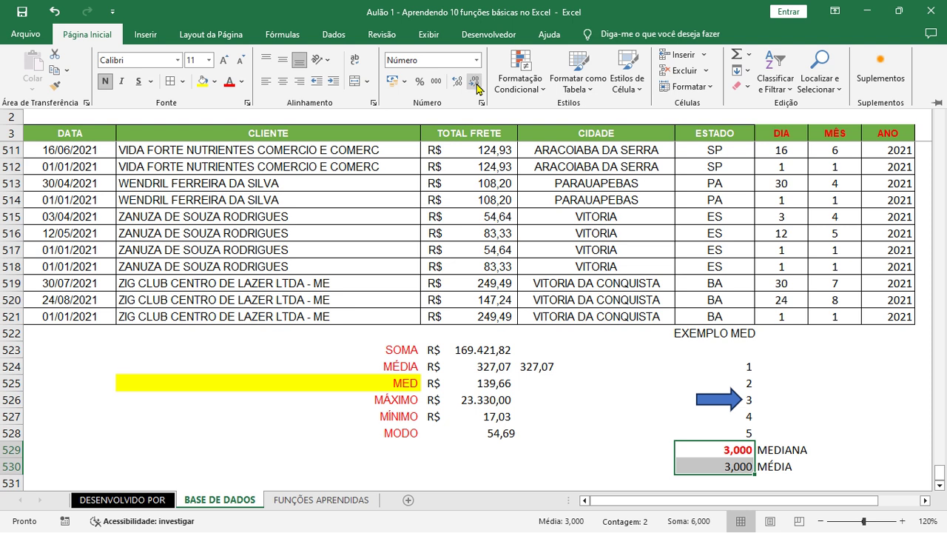
left_click(475, 87)
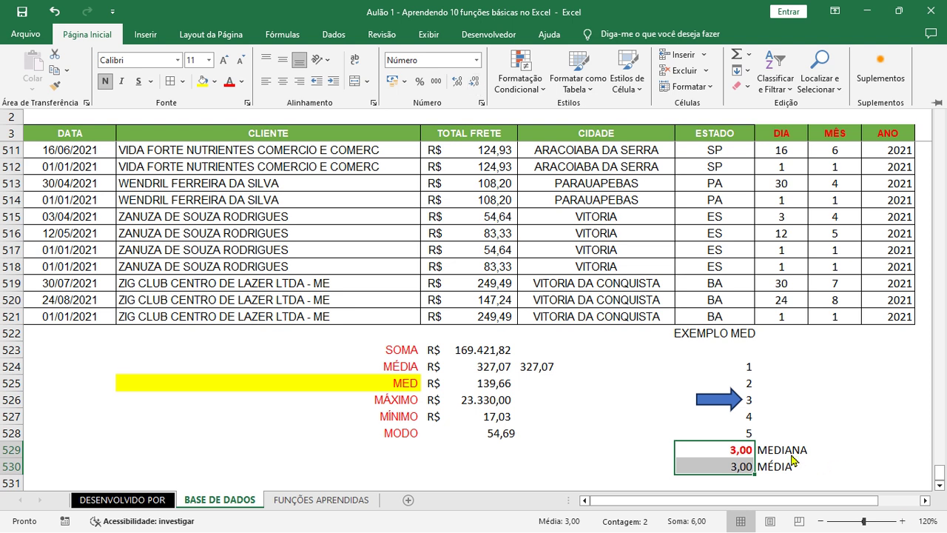
- Move the sample numbers from E524:E528 up one row to E523:E527
left_click(745, 382)
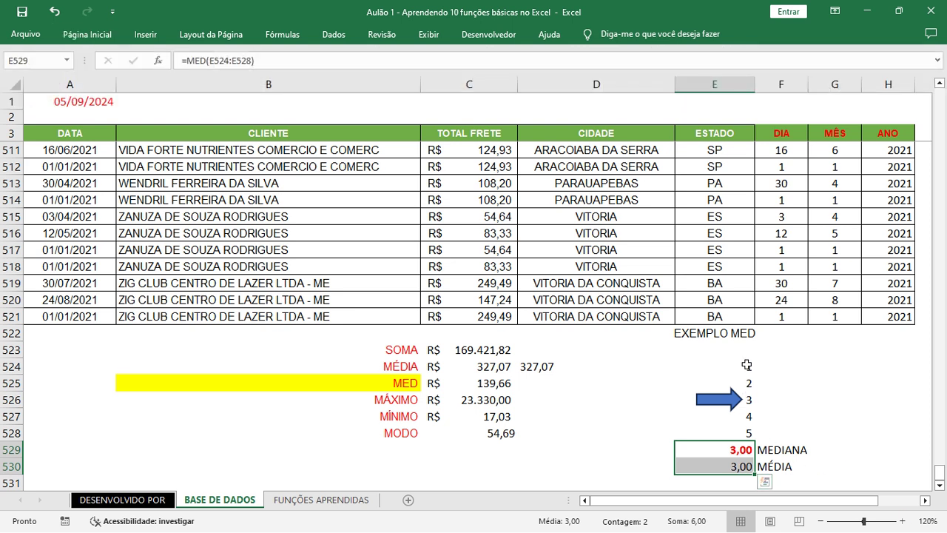
right_click(746, 365)
left_click(744, 426)
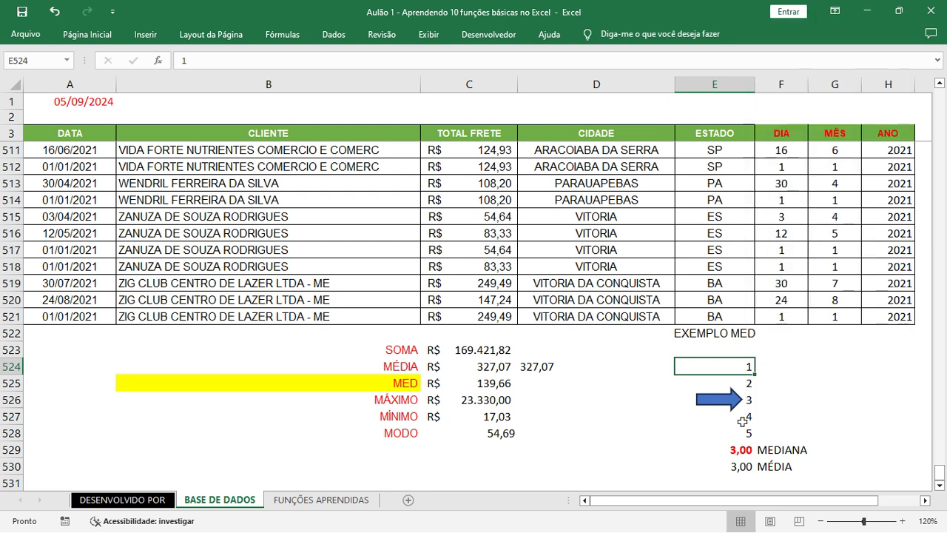
left_click_drag(740, 366, 737, 433)
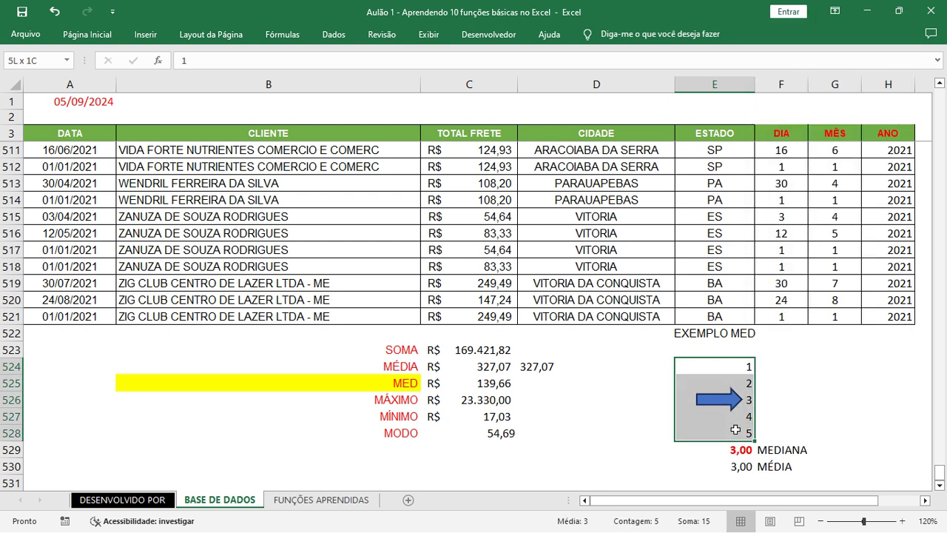
left_click_drag(722, 359, 605, 466)
- Move the block arrow out of the sample numbers into column D, beside row 527
left_click(722, 385)
left_click(704, 398)
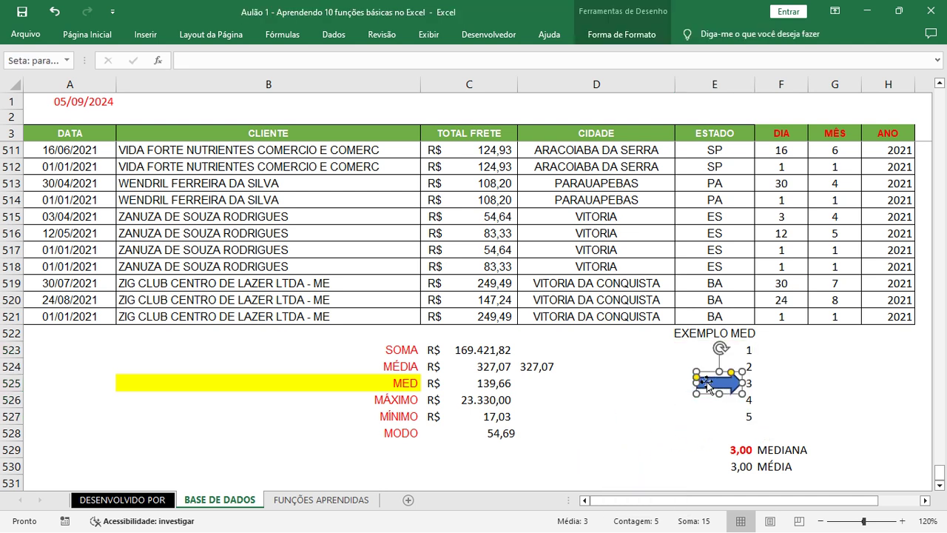
left_click_drag(704, 398, 608, 438)
- Enter 6 in E528 as an additional sample number
left_click(749, 428)
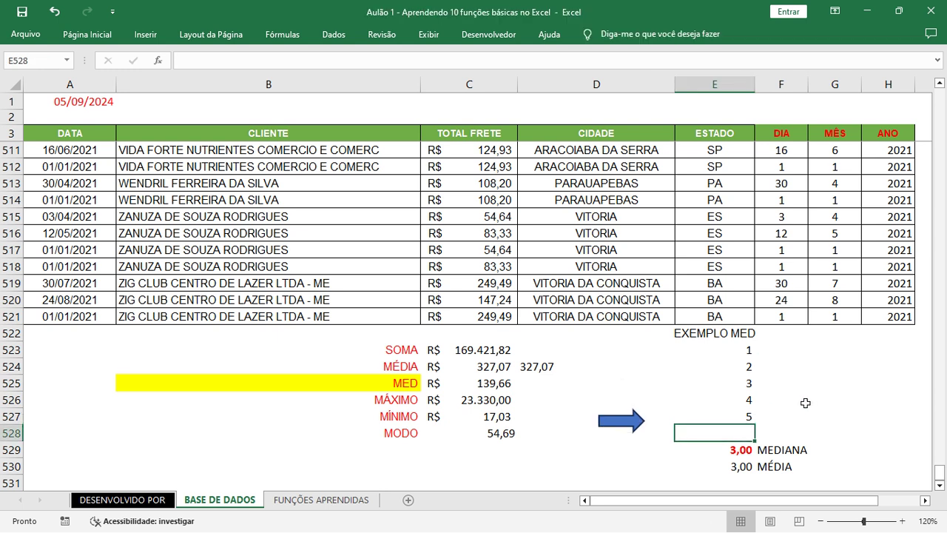
type("6")
key("Return")
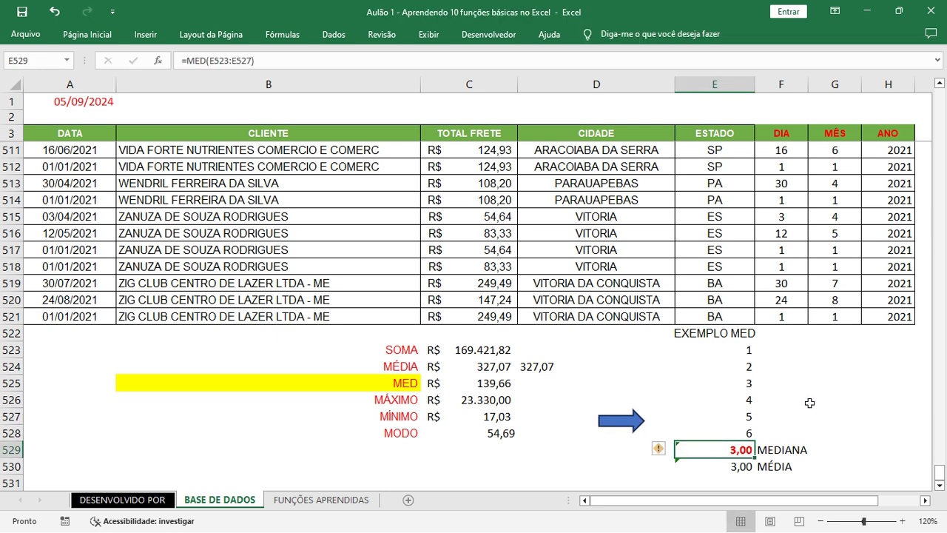
- Extend the range of the MED formula in E529 to E523:E528
left_click(266, 61)
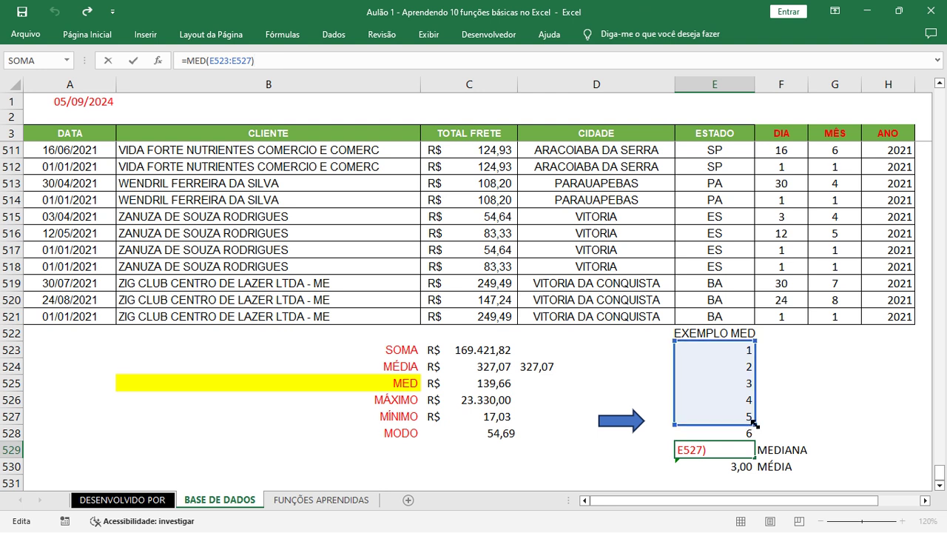
left_click_drag(754, 423, 754, 440)
key("Return")
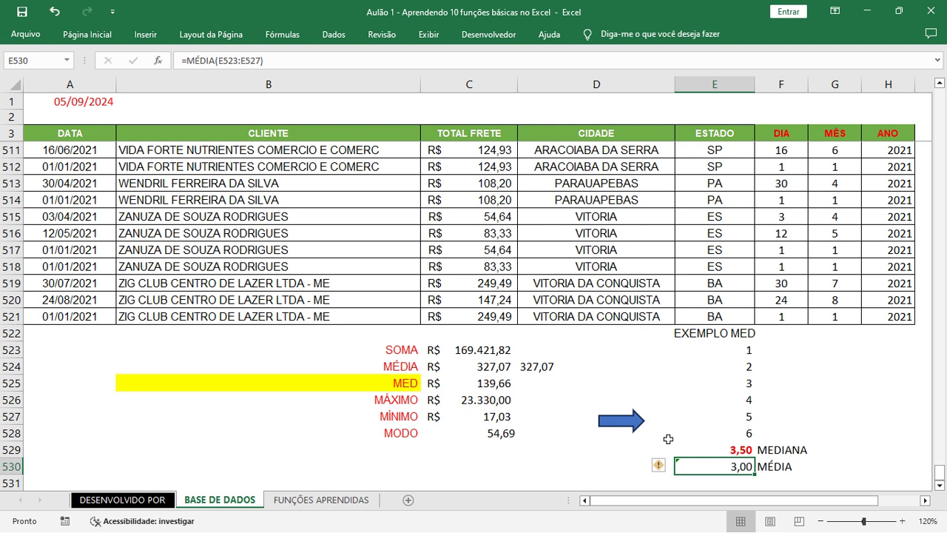
- Extend the range of the MÉDIA formula in E530 to E523:E528
left_click(281, 59)
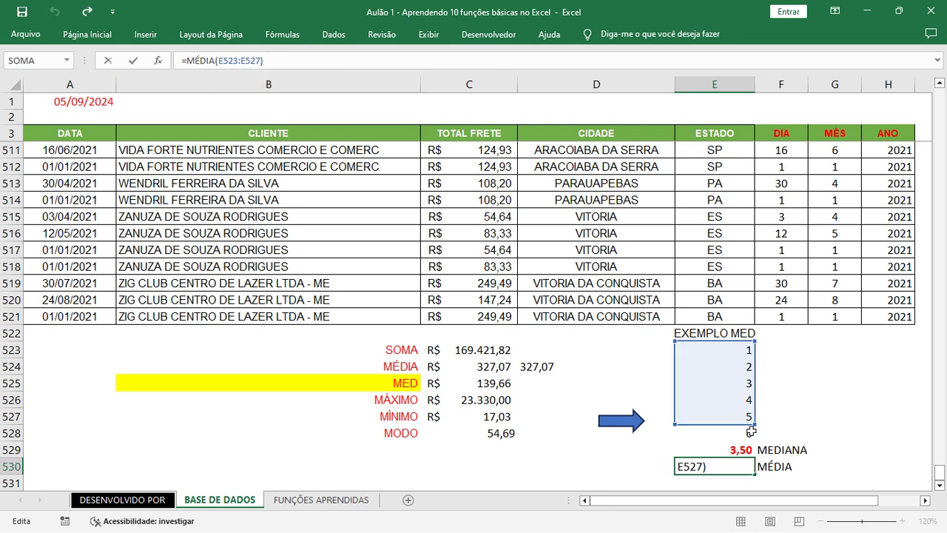
left_click_drag(751, 419, 751, 437)
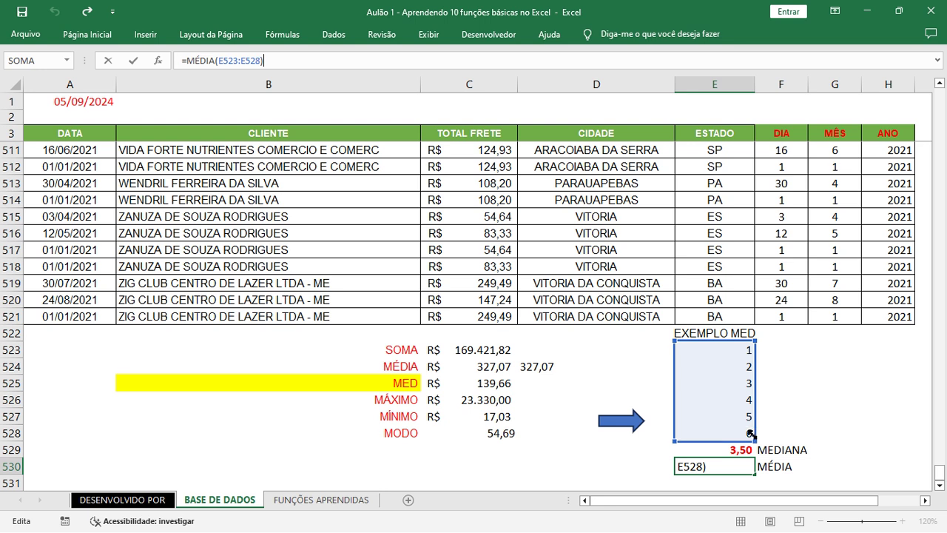
key("Return")
left_click(809, 432)
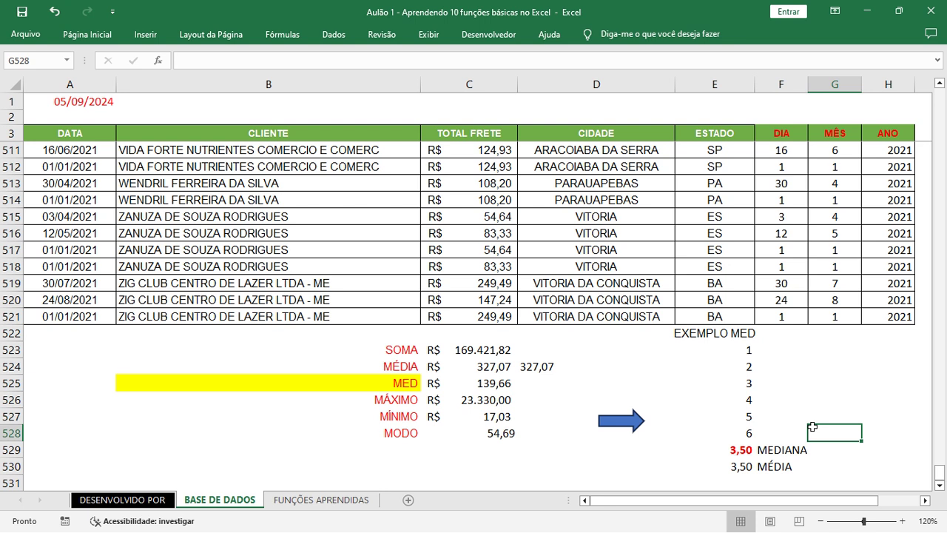
- Change the first sample number in E523 to 6
left_click(744, 349)
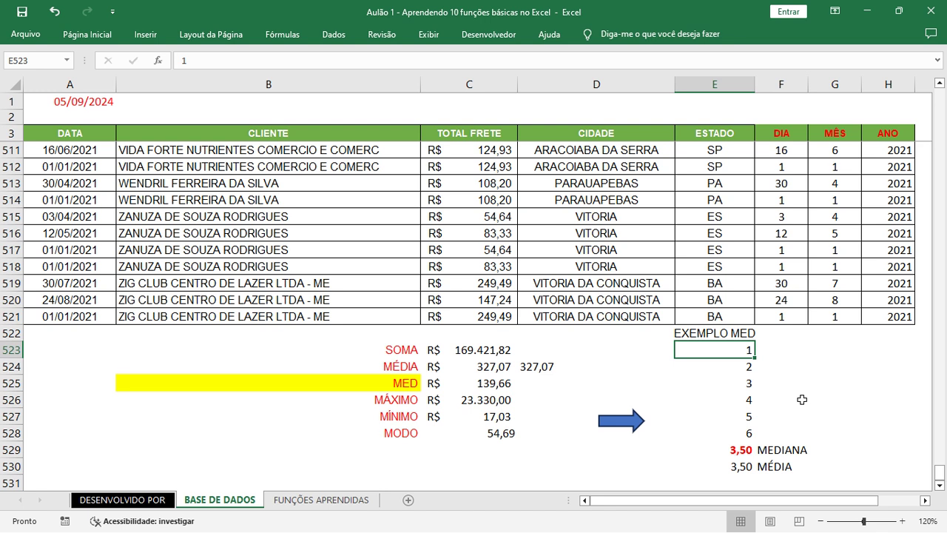
type("6")
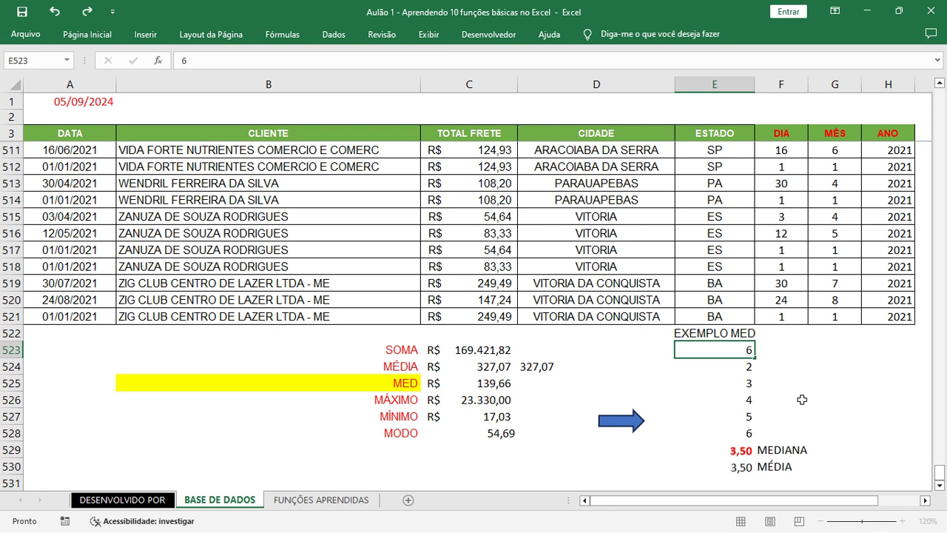
key("Return")
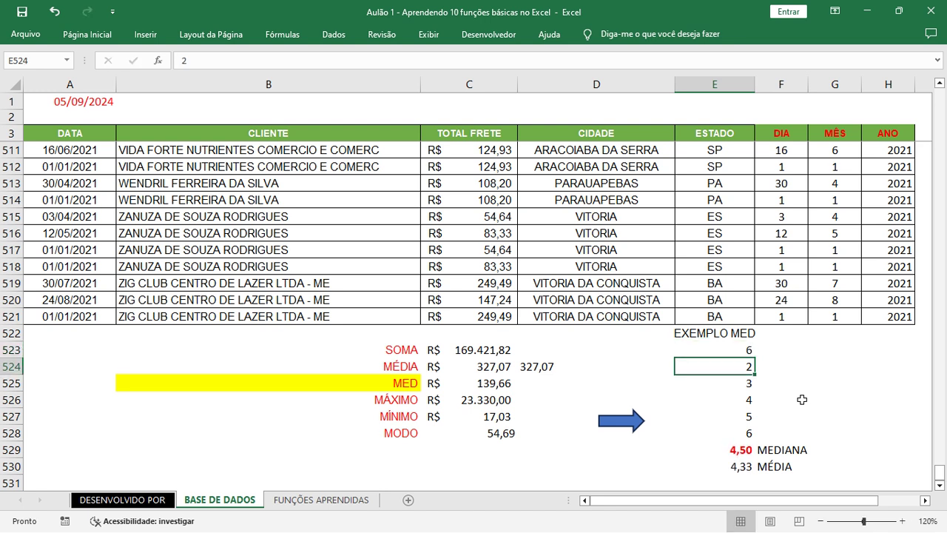
left_click(742, 344)
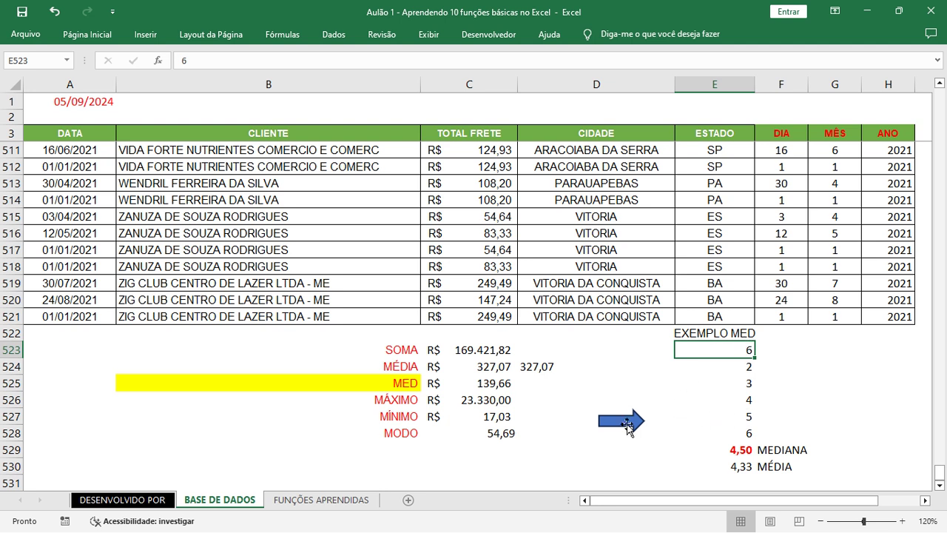
- Delete the block arrow and clear the contents of the MED example in E522:G532
left_click_drag(628, 426, 717, 405)
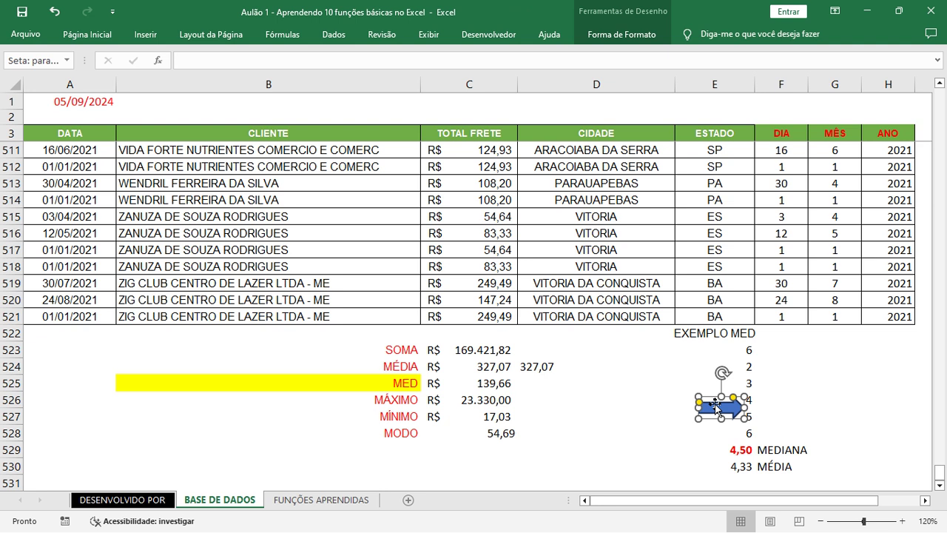
key("Delete")
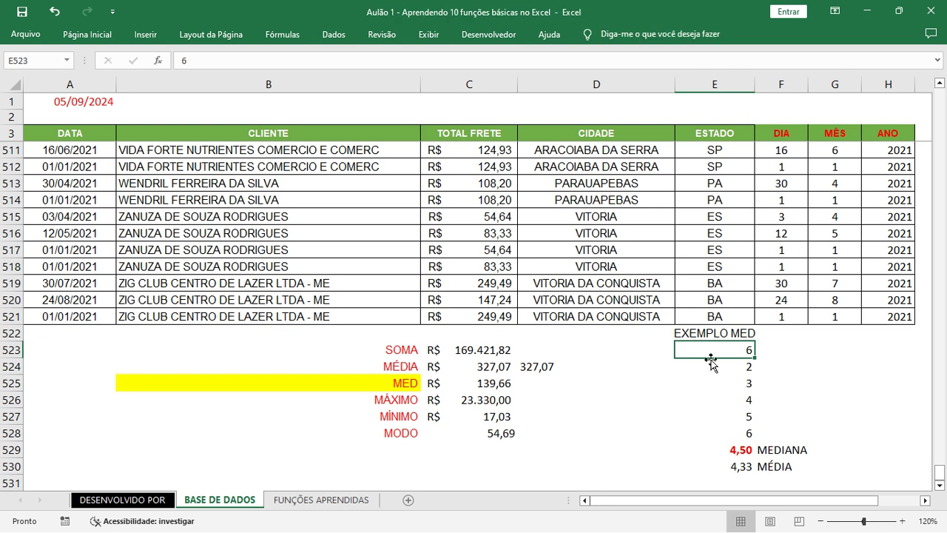
left_click_drag(709, 333, 817, 499)
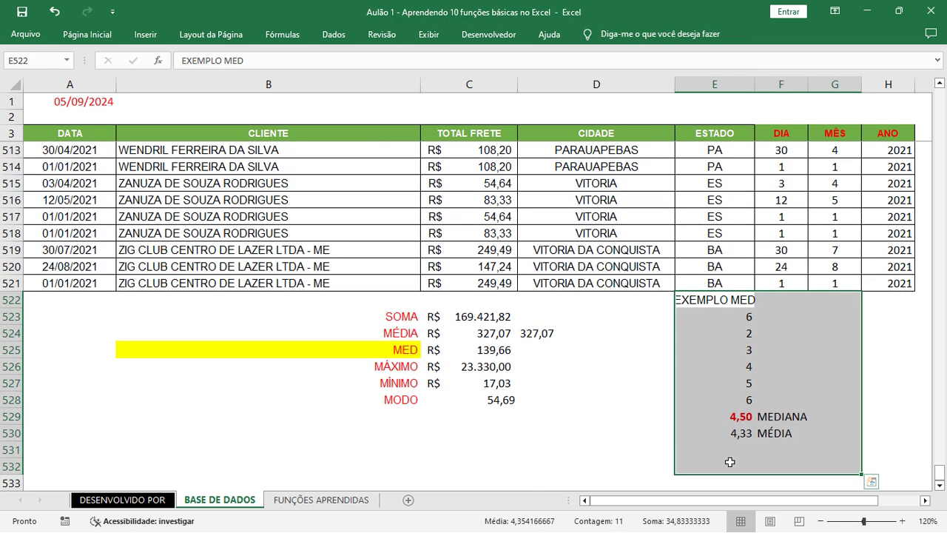
right_click(769, 369)
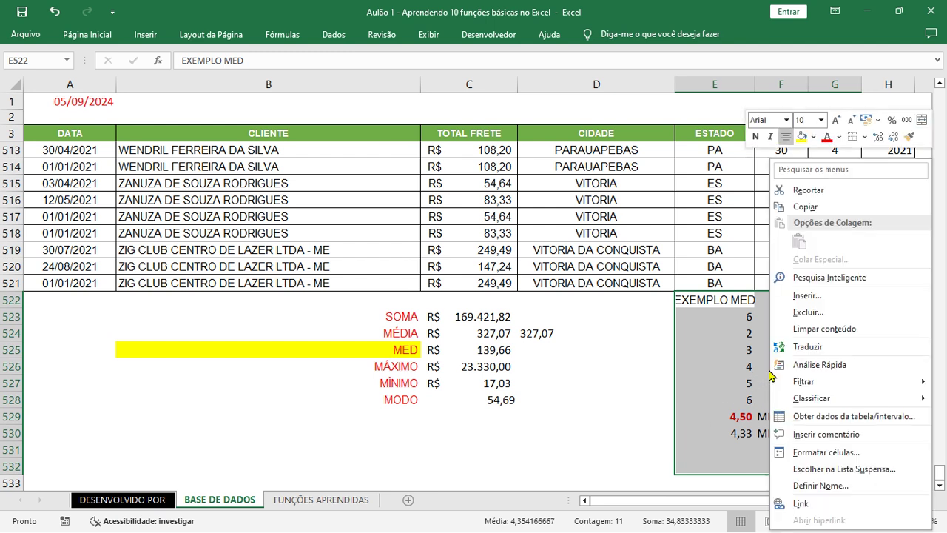
left_click(846, 335)
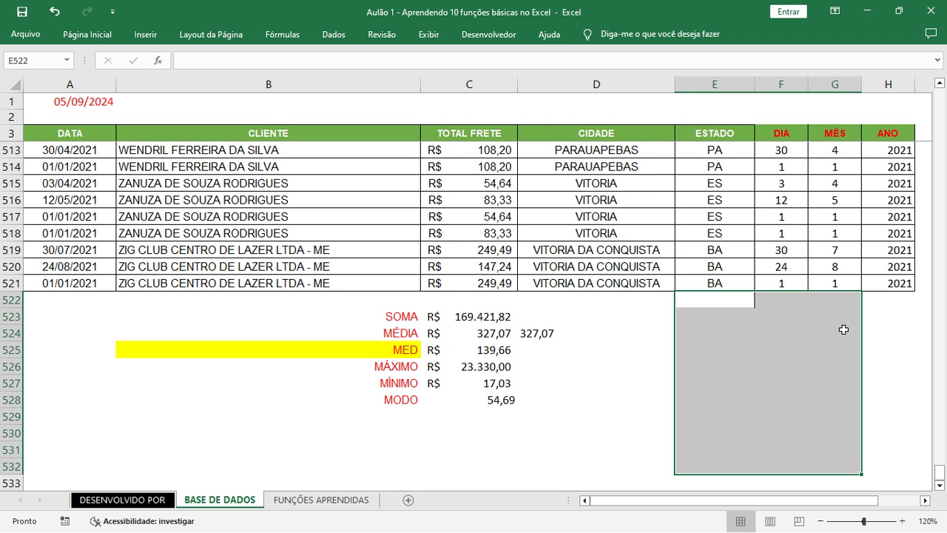
- Review the MED, MÁXIMO and MÍNIMO formulas in C525:C527
left_click(512, 350)
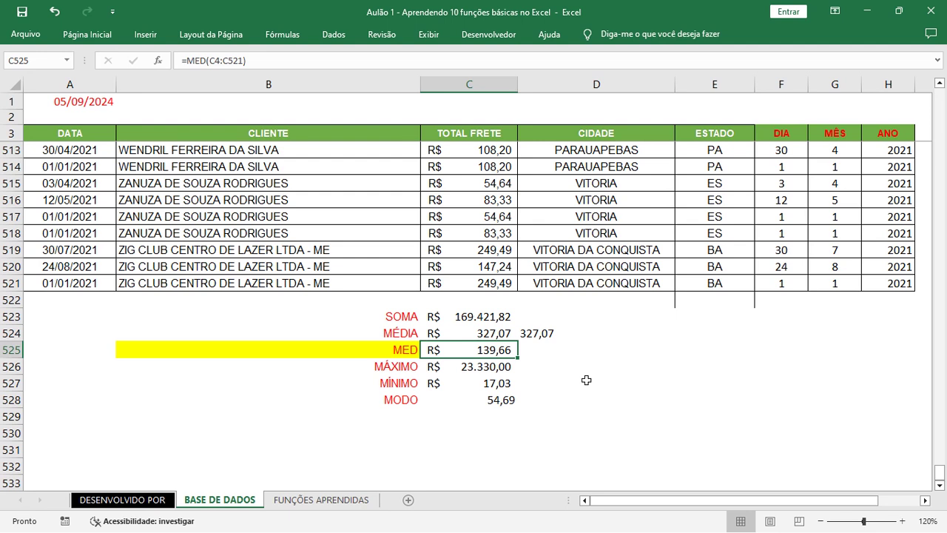
left_click(515, 367)
left_click(509, 382)
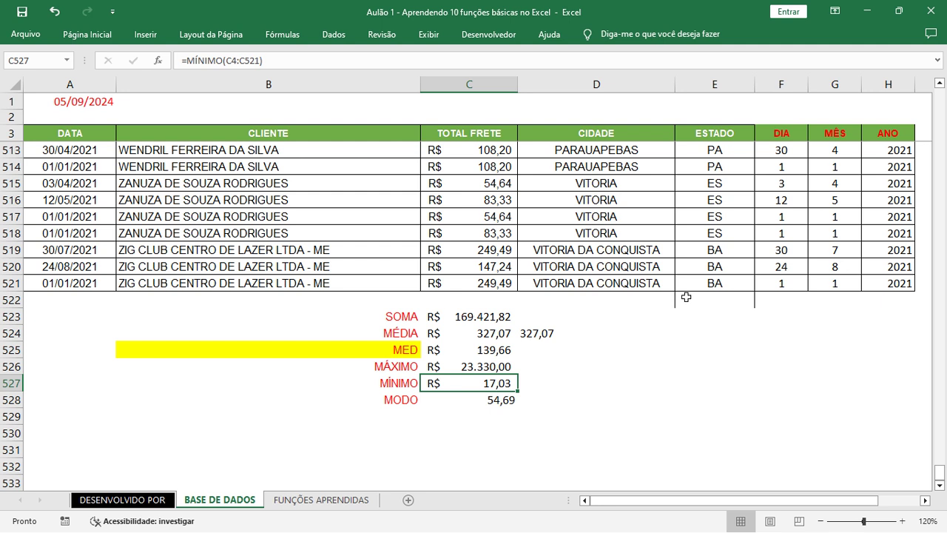
- Add filters to the headers of the whole data table, starting from the DATA header in A3
left_click(90, 132)
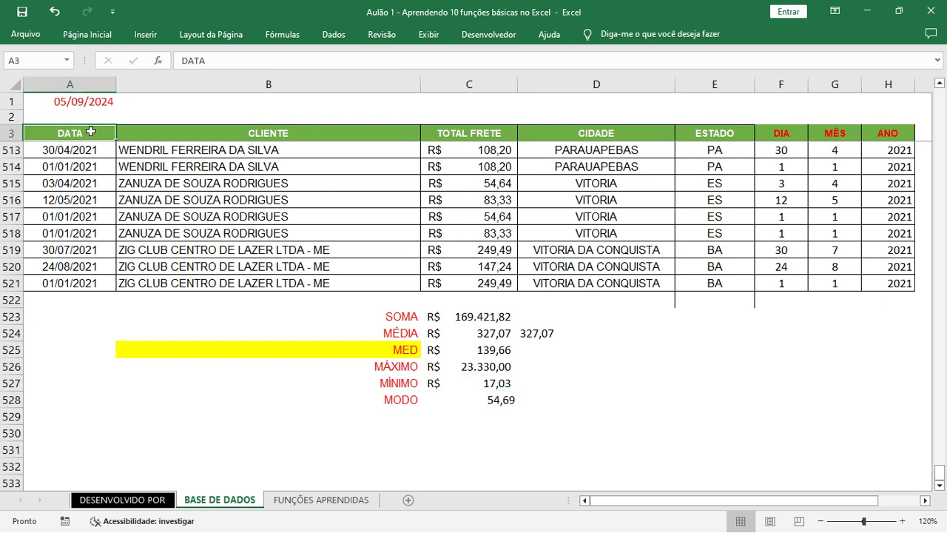
key("ctrl+a")
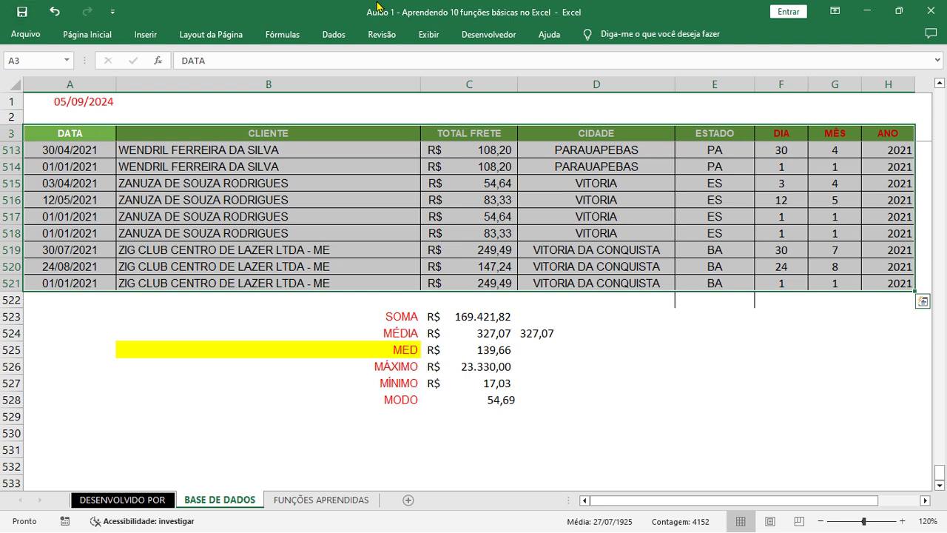
left_click(333, 35)
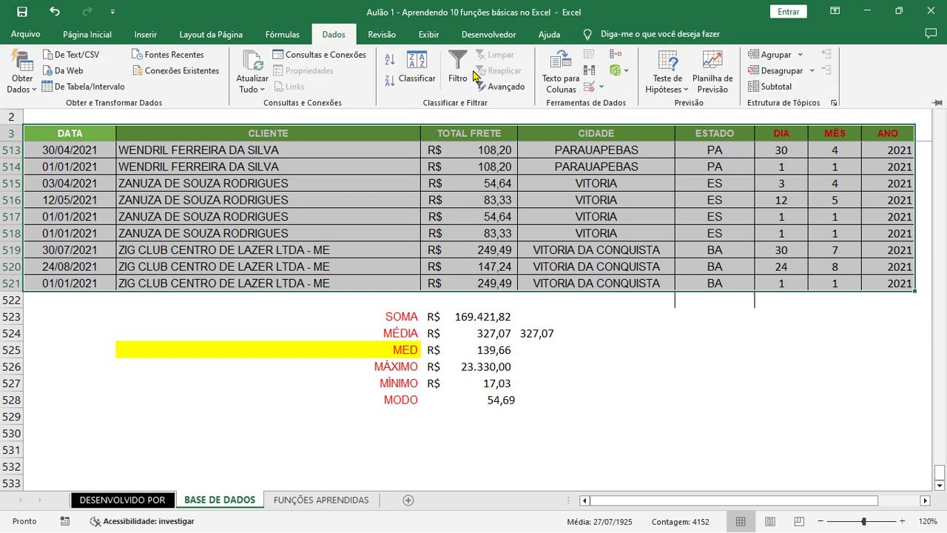
left_click(469, 65)
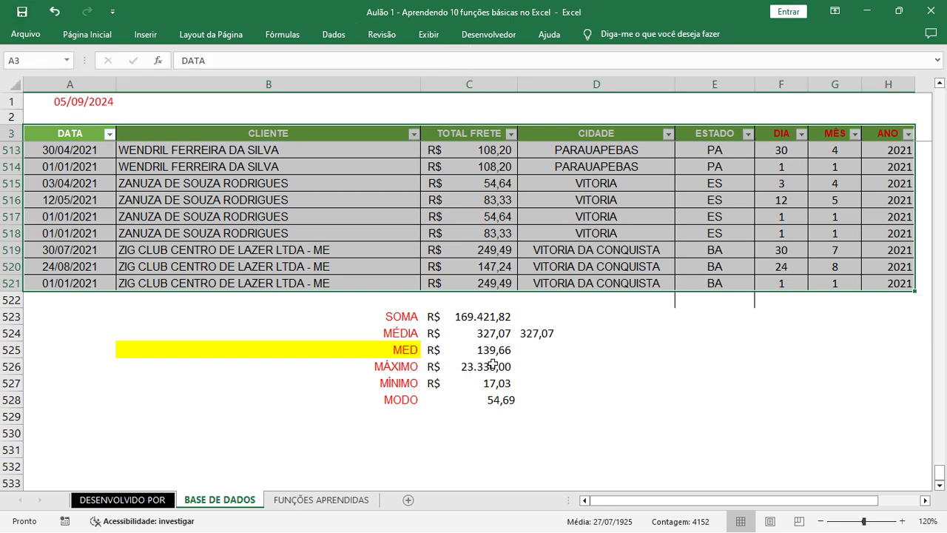
- Examine the smallest and largest TOTAL FRETE filter values and compare them with the MÁXIMO and MÍNIMO results
left_click(512, 134)
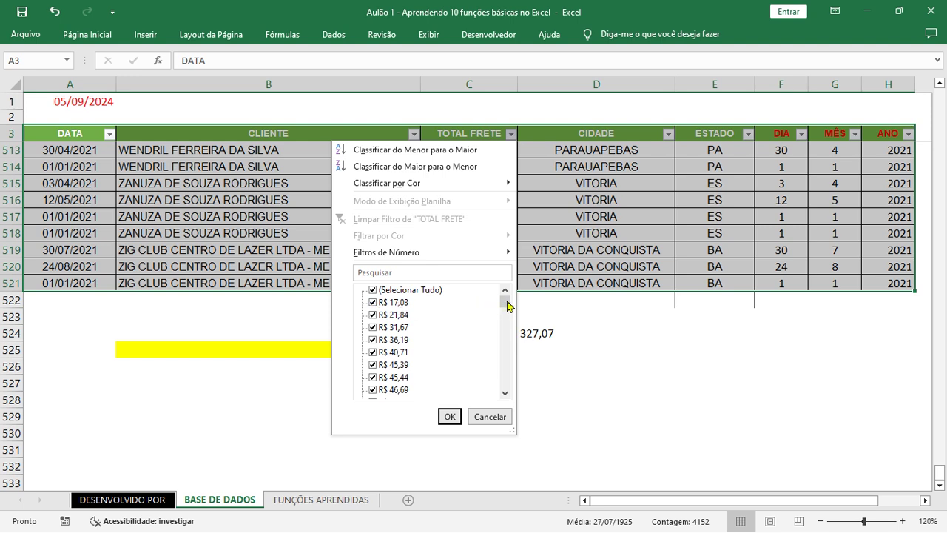
left_click_drag(508, 303, 506, 383)
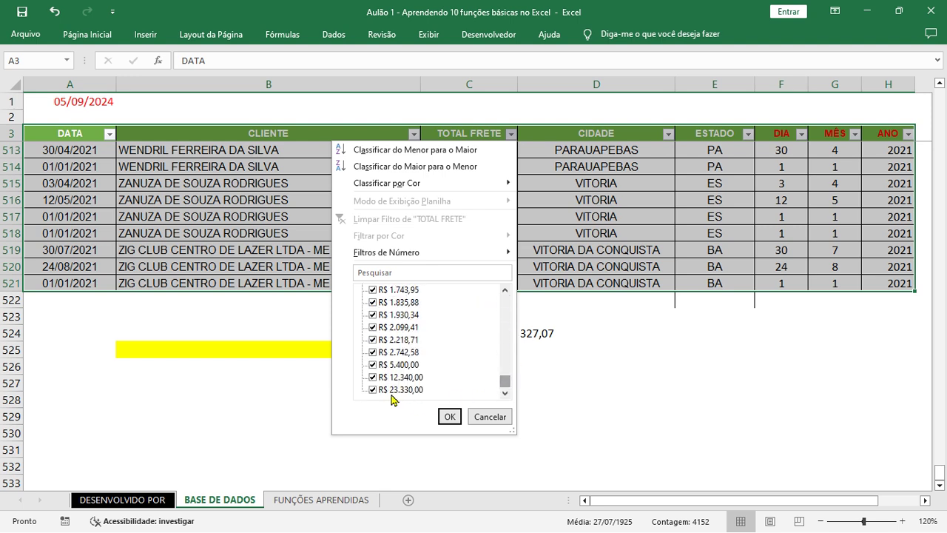
left_click(485, 415)
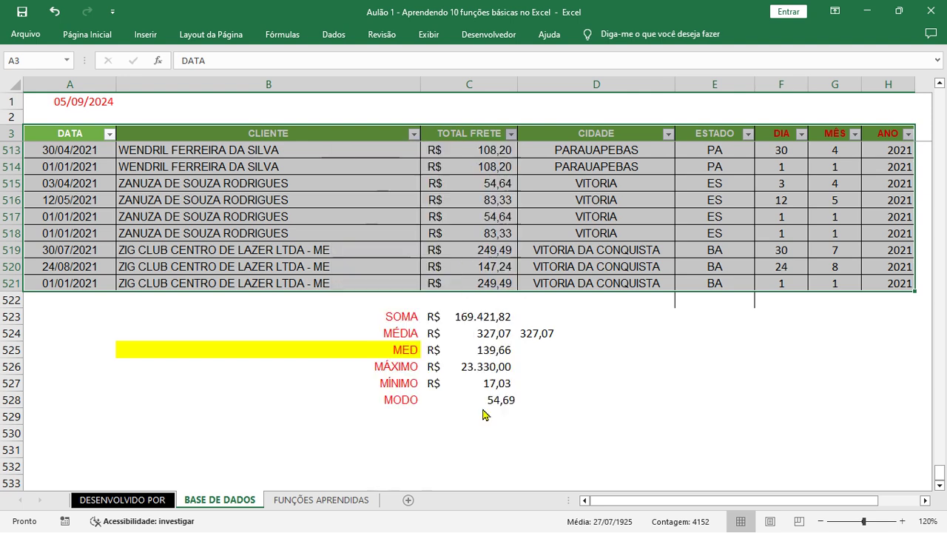
left_click(505, 367)
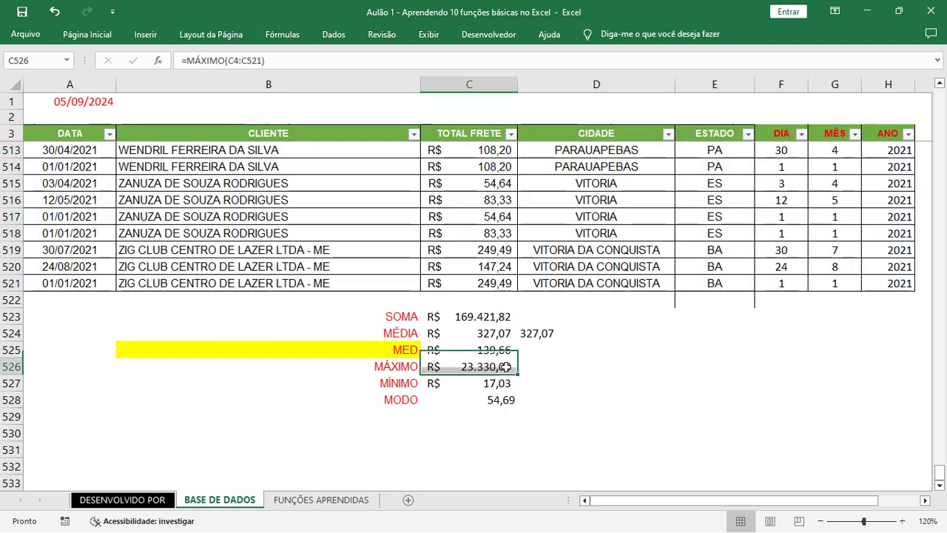
left_click_drag(505, 367, 505, 383)
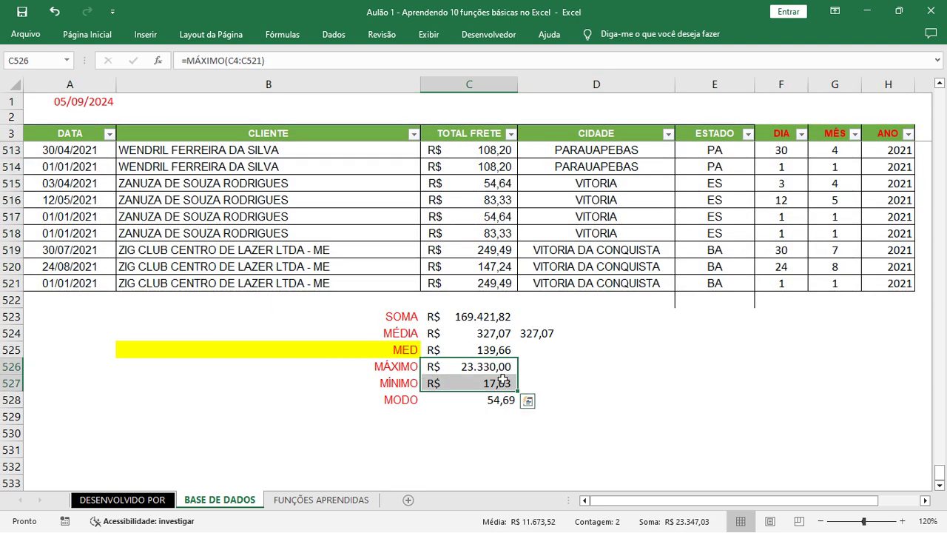
left_click(593, 374)
- Filter the TOTAL FRETE column by the MODO result 54,69 and select the matching freight values
left_click(497, 400)
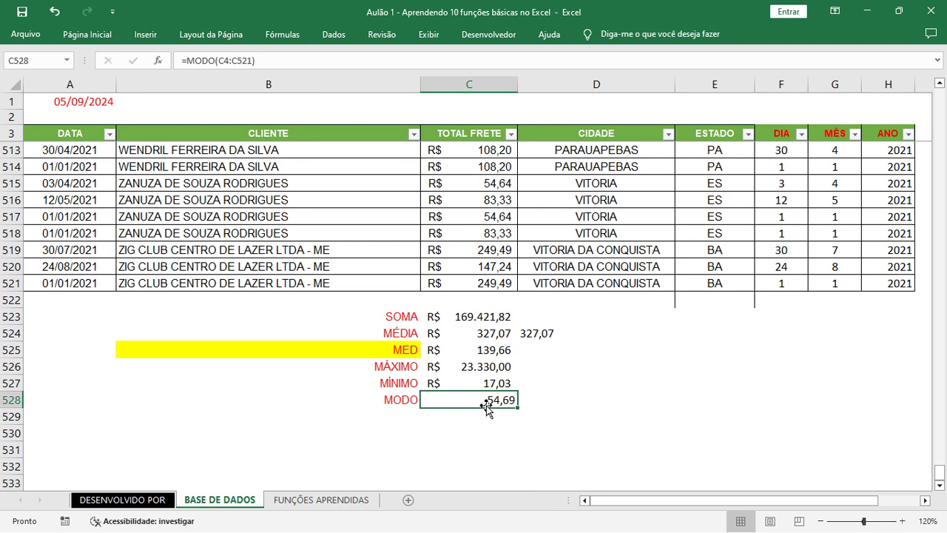
left_click(510, 134)
left_click(395, 273)
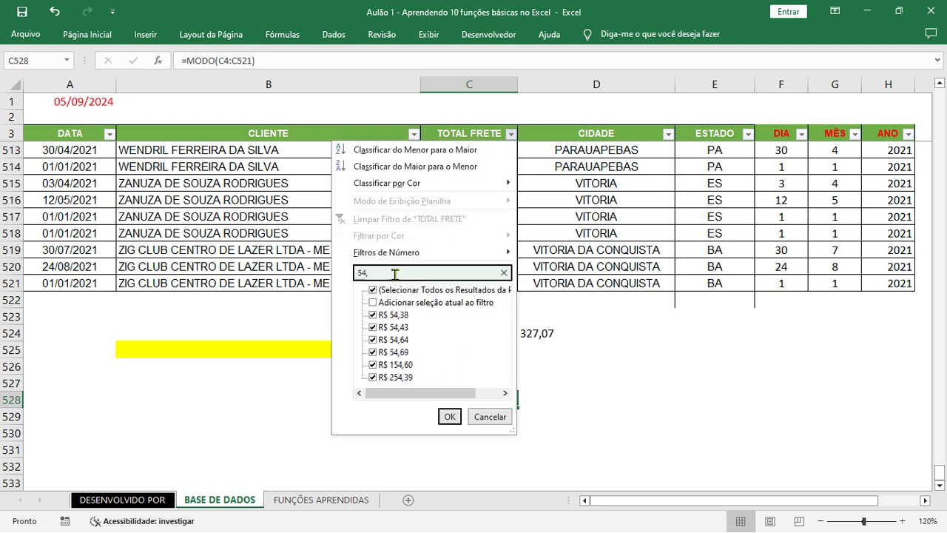
type("54,69")
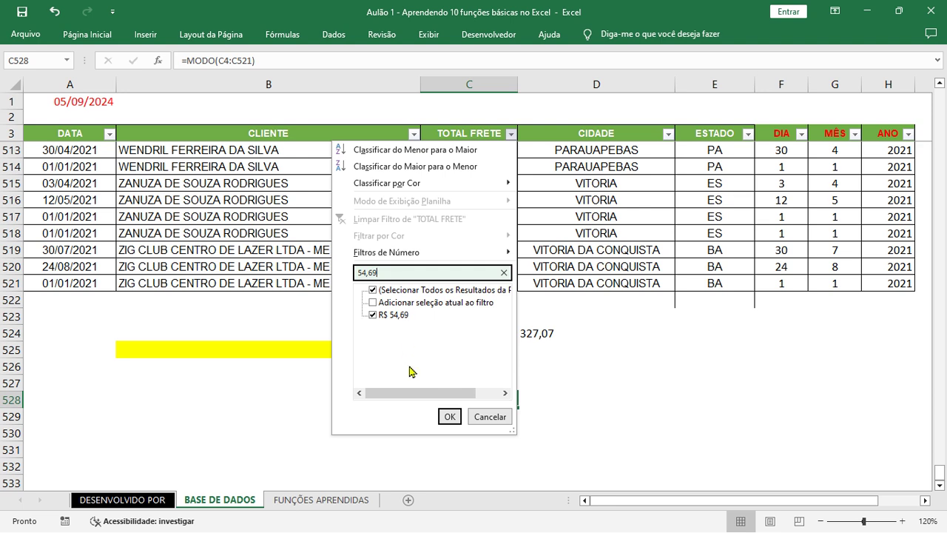
left_click(443, 416)
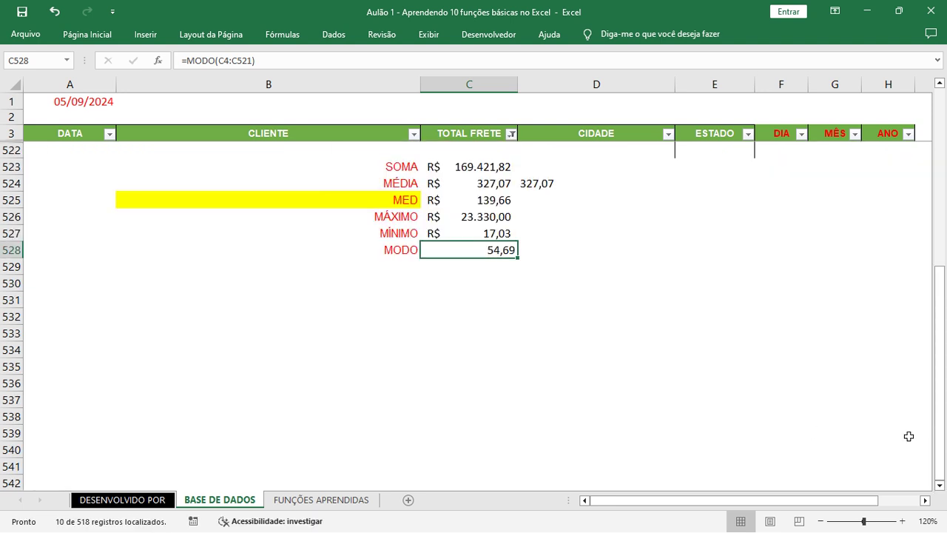
left_click_drag(941, 435, 943, 224)
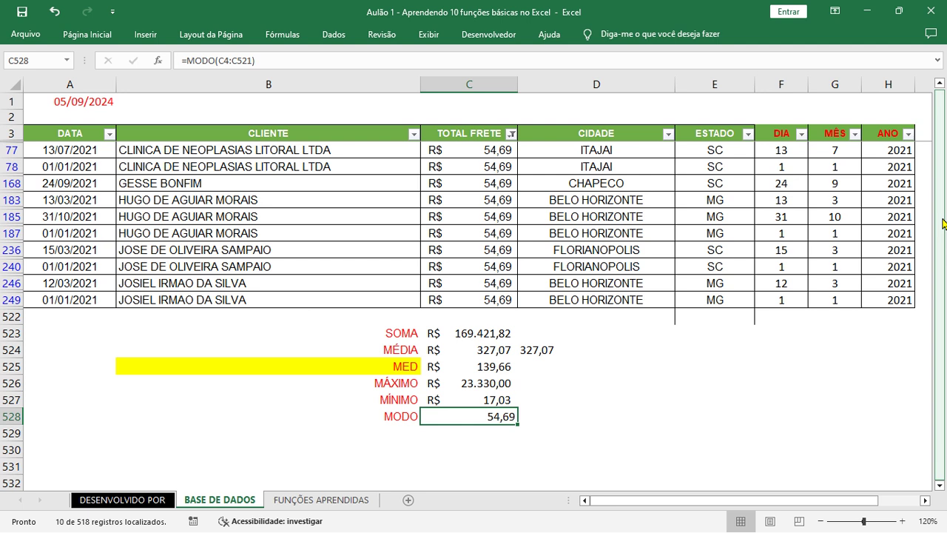
left_click_drag(473, 151, 486, 302)
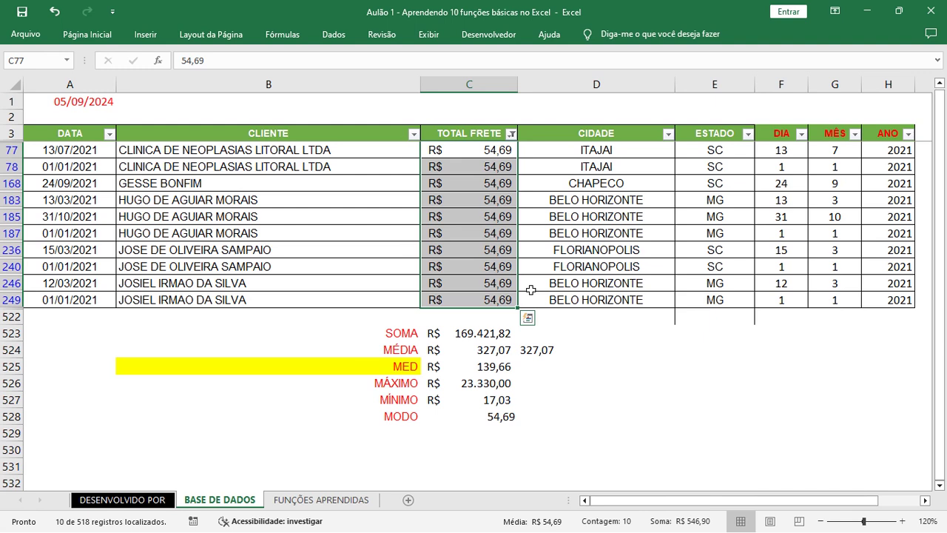
- Restore all values in the TOTAL FRETE filter and return to the summary results below the table
left_click(511, 134)
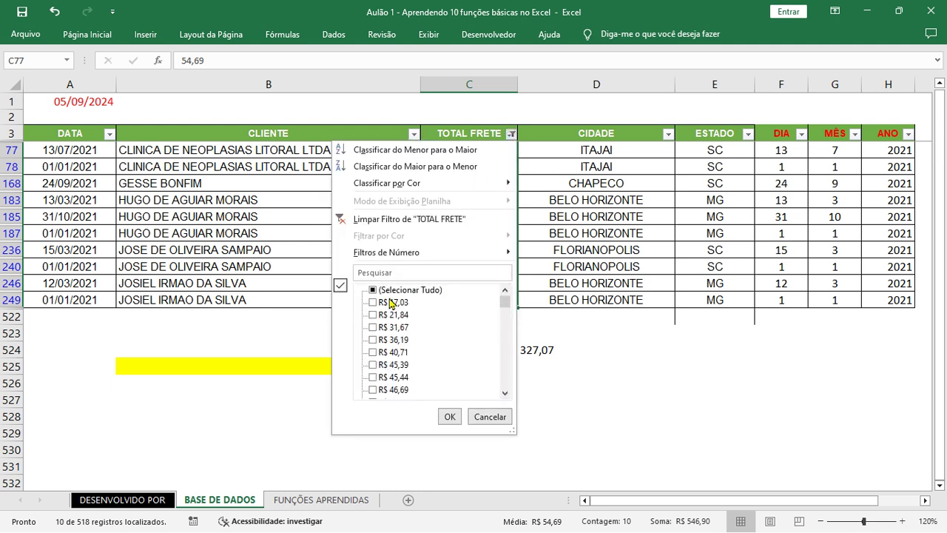
left_click(386, 290)
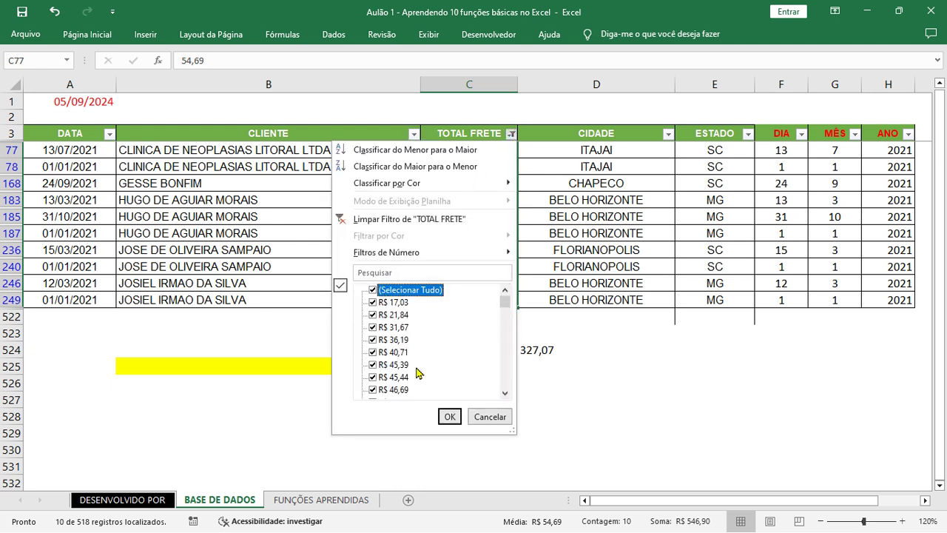
left_click(449, 416)
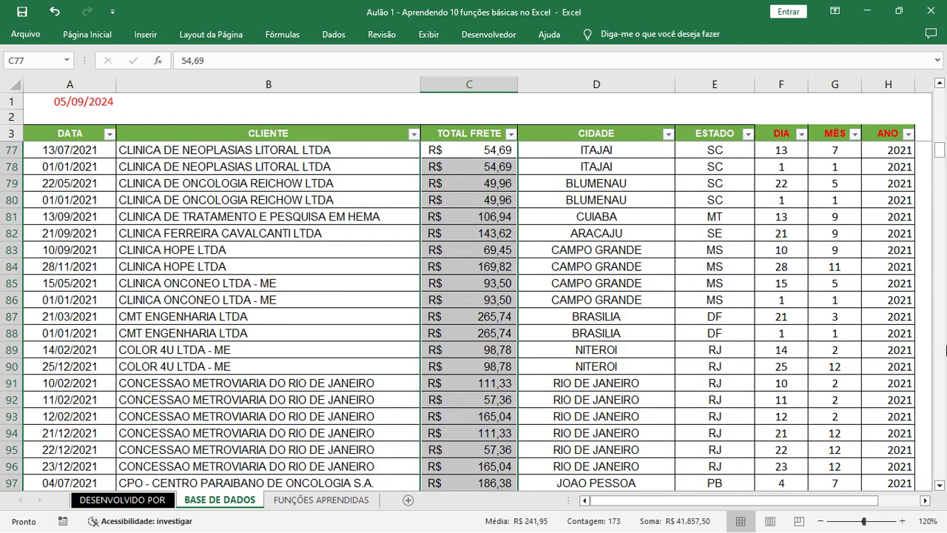
left_click_drag(941, 150, 944, 470)
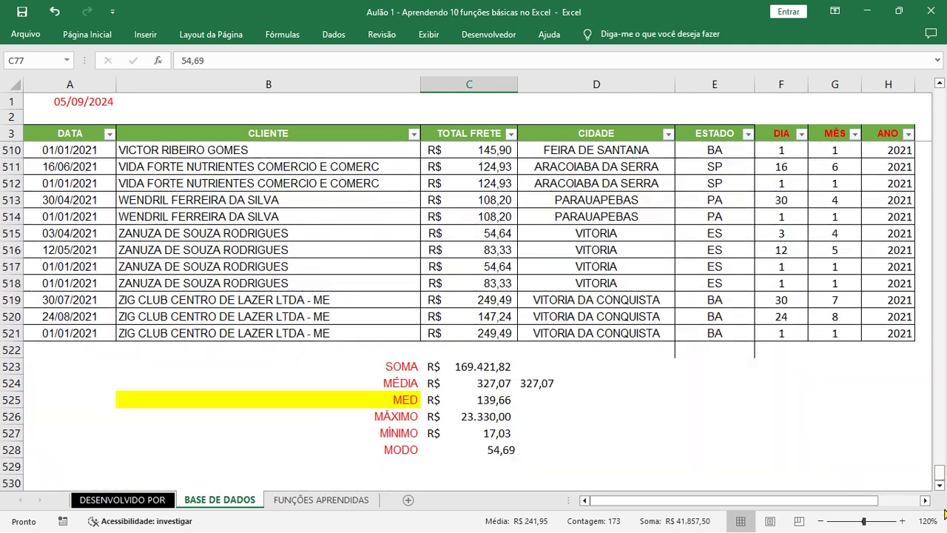
left_click(615, 380)
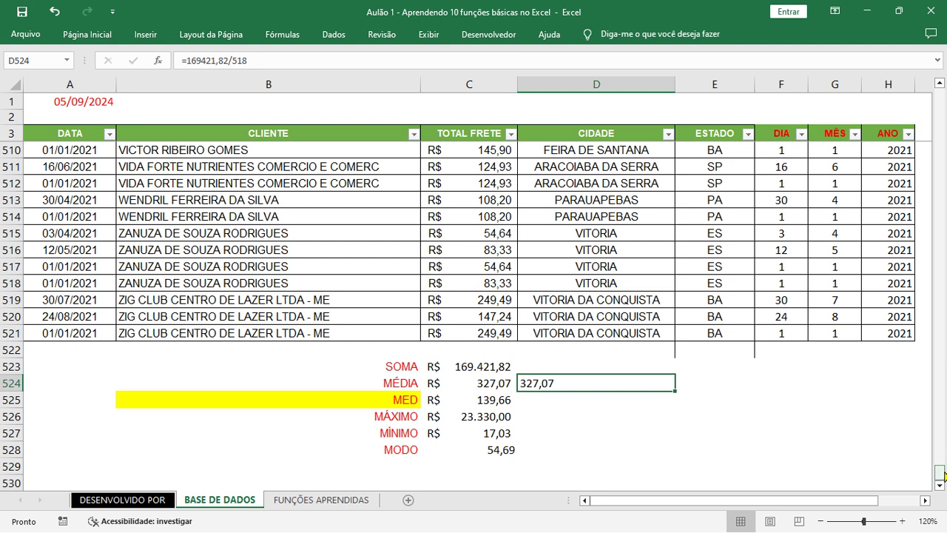
left_click_drag(938, 473, 936, 96)
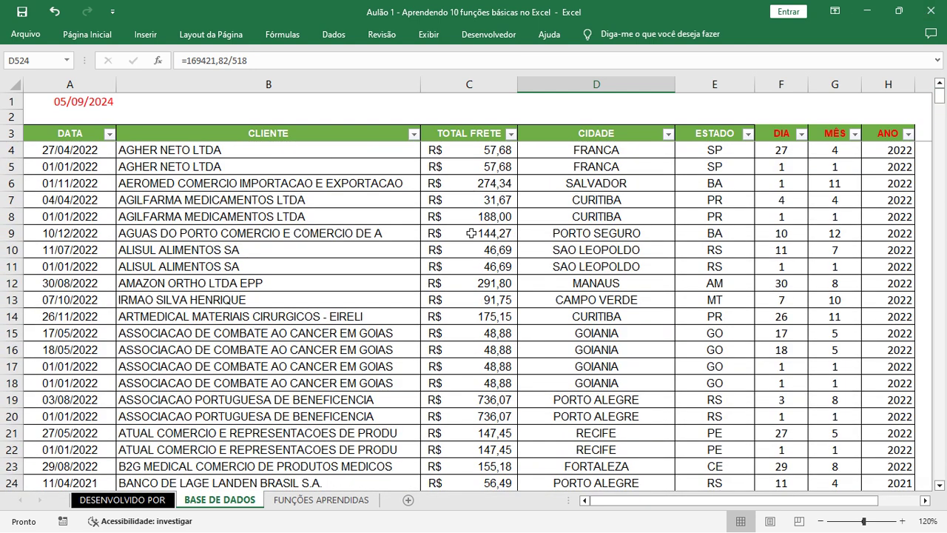
- Apply a red font color to the whole of row 6, the AEROMED COMERCIO record
left_click(11, 182)
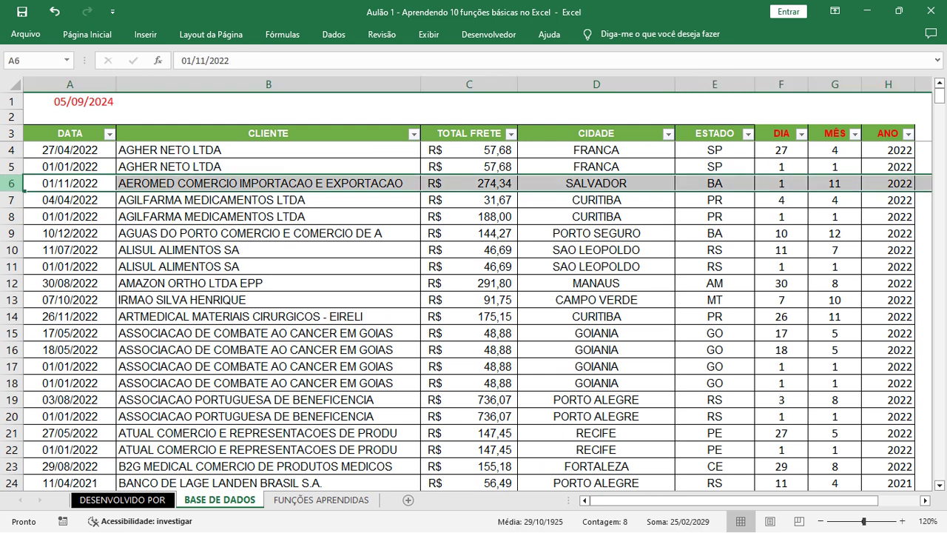
left_click(110, 33)
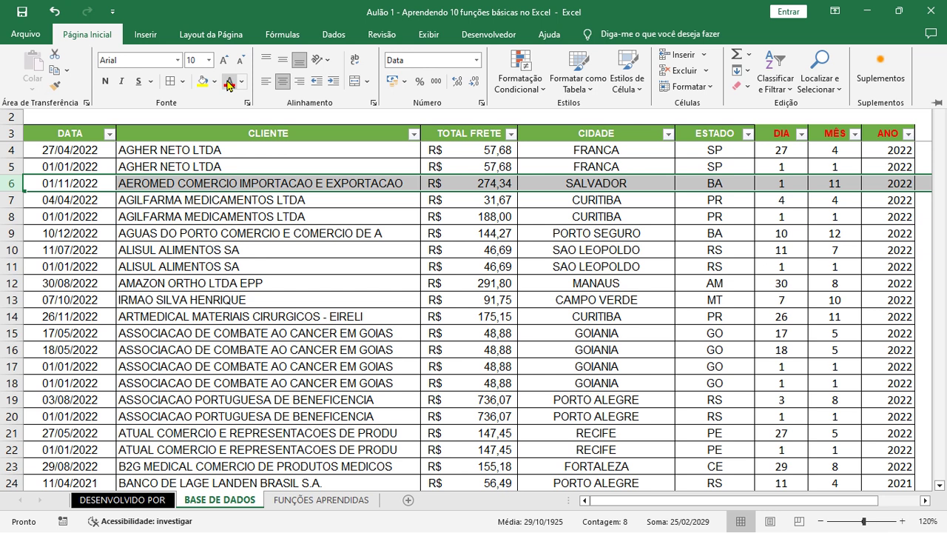
left_click(227, 82)
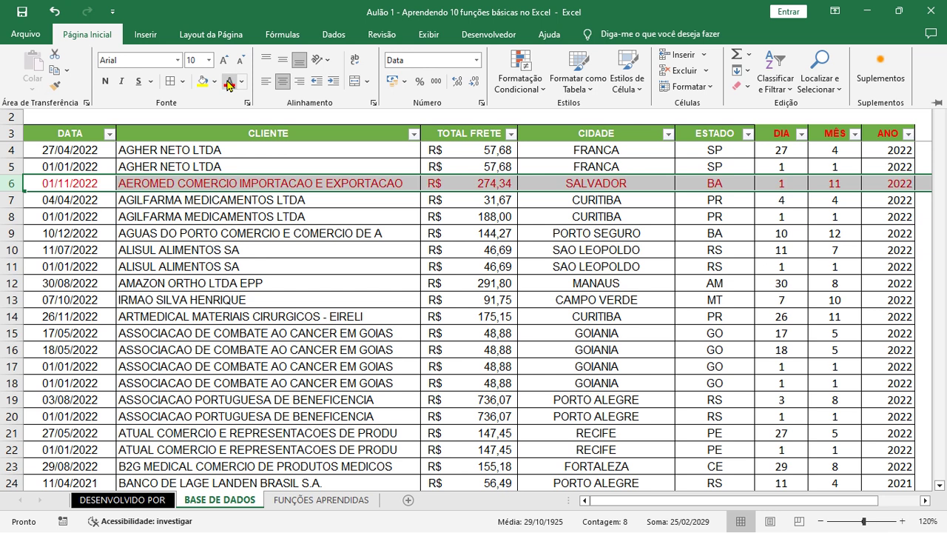
- Set the TOTAL FRETE value of the AEROMED COMERCIO record in C6 to 30000
left_click(449, 182)
left_click(449, 183)
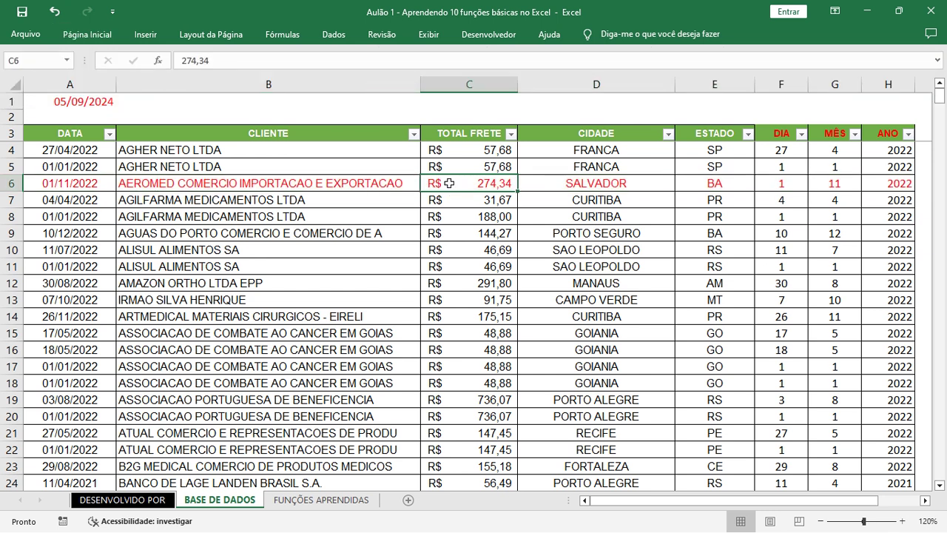
type("30000")
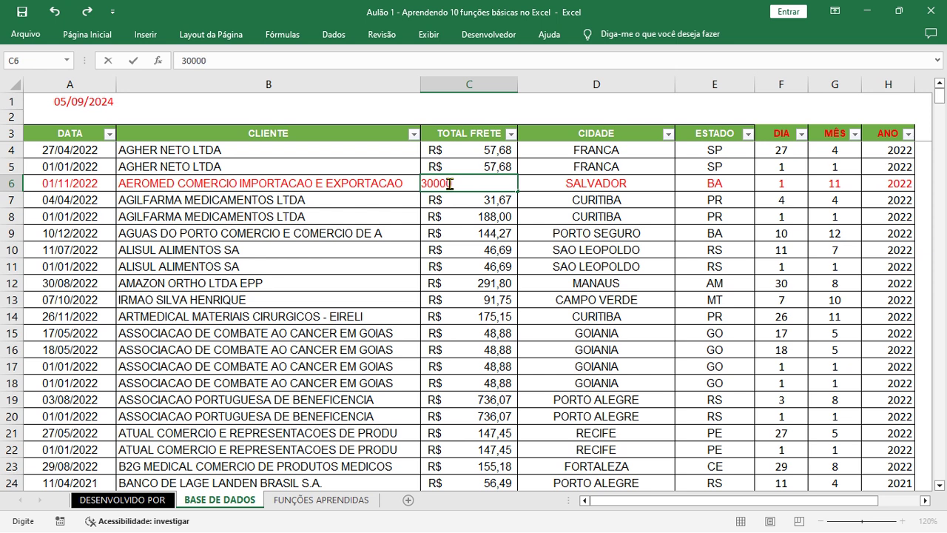
key("Return")
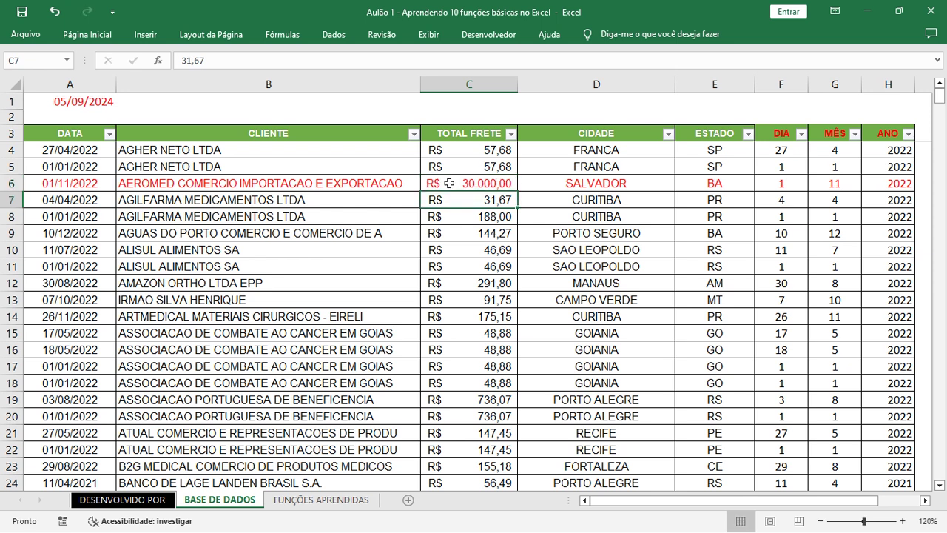
- Raise the TOTAL FRETE value in C6 to 150.000 to test an extreme maximum
left_click(449, 183)
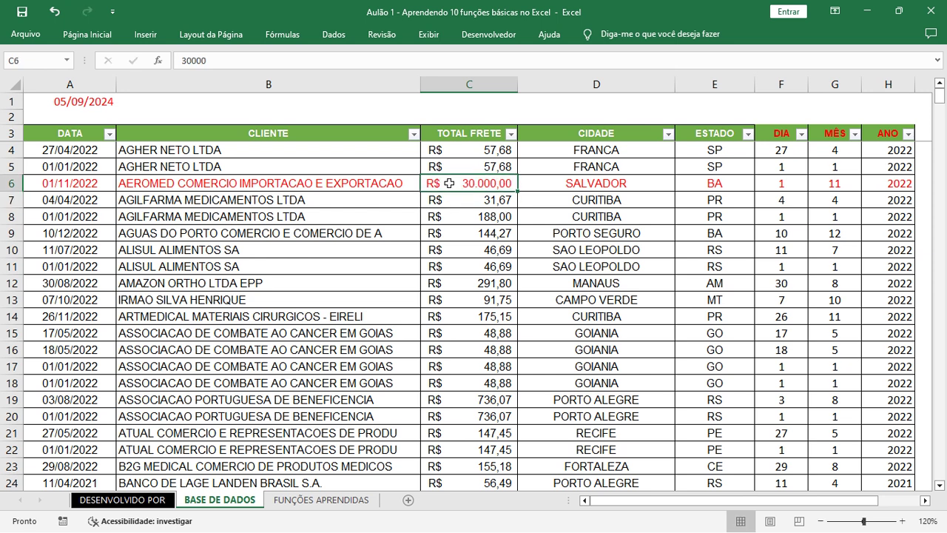
type("150")
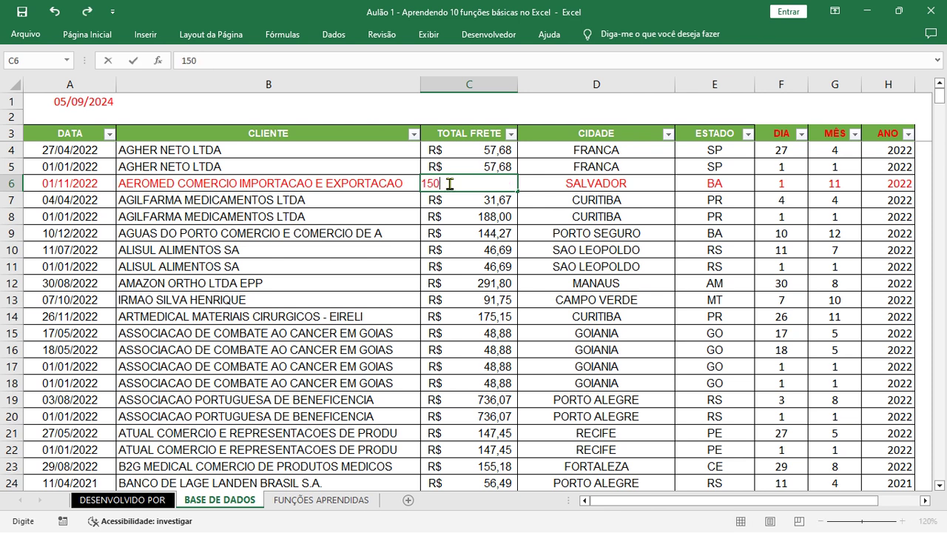
type(".0000")
key("Return")
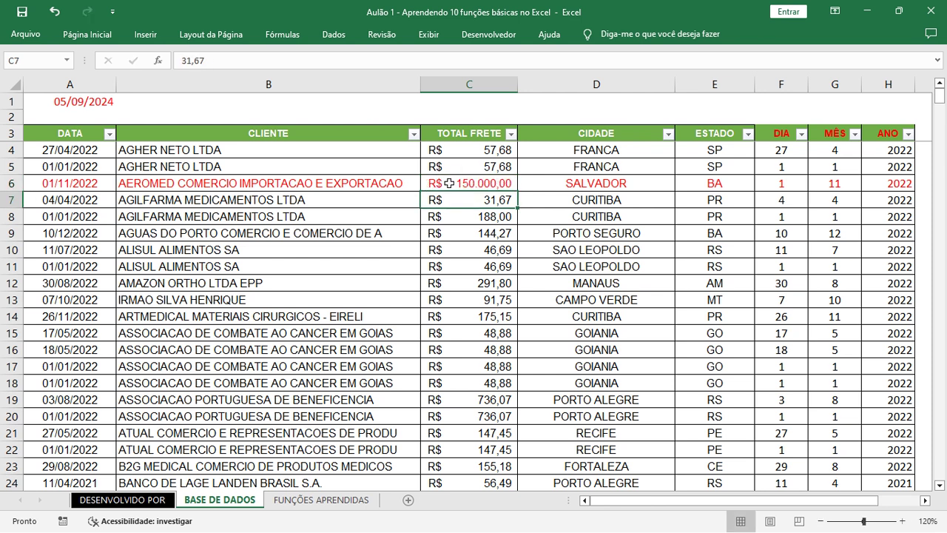
- Examine how the MED, MODO, MÉDIA, MÁXIMO and MÍNIMO results below the table respond, comparing MÉDIA with the manual average in D524
left_click(940, 96)
left_click_drag(941, 99, 944, 494)
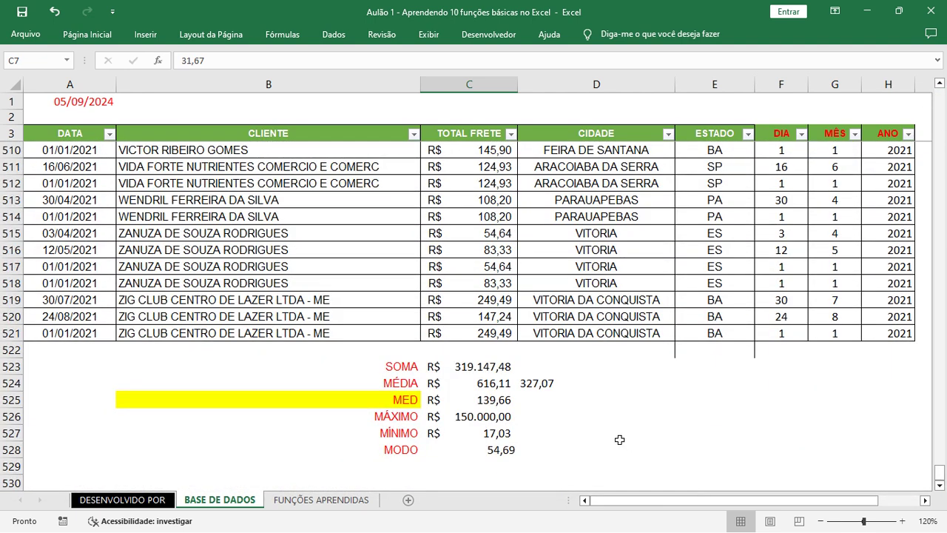
left_click(506, 398)
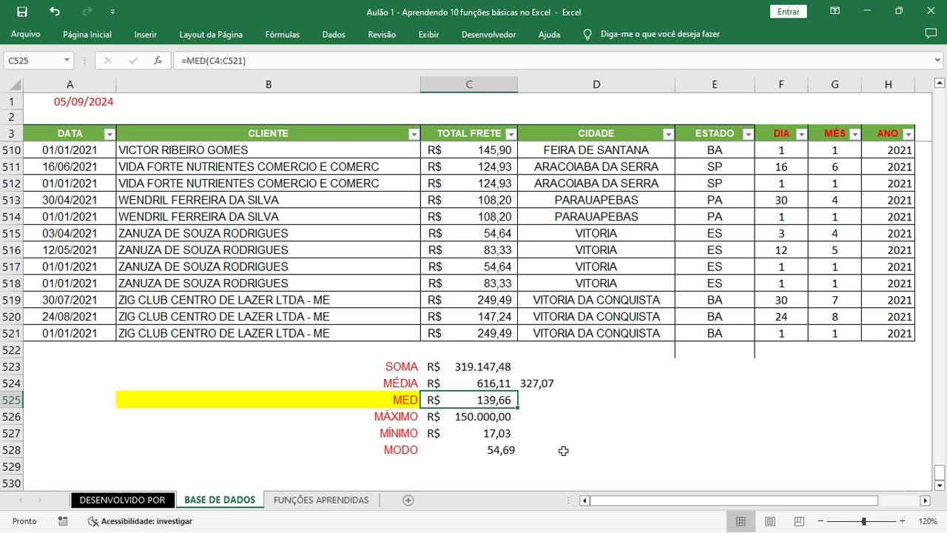
left_click(499, 449)
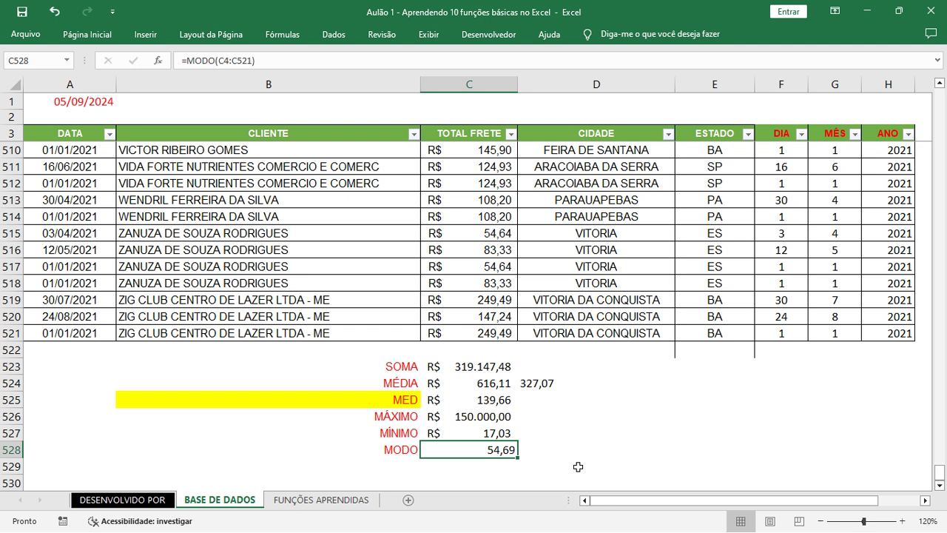
left_click(497, 383)
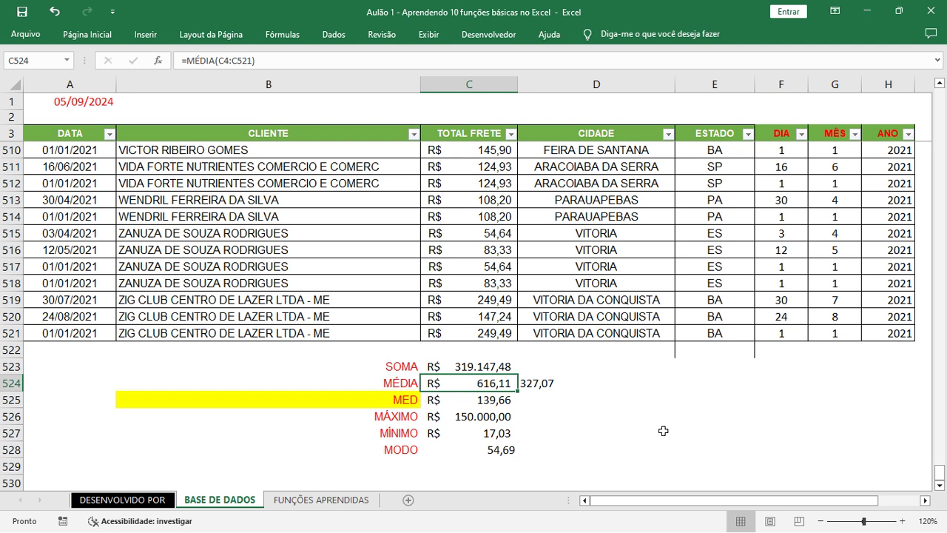
left_click(540, 384)
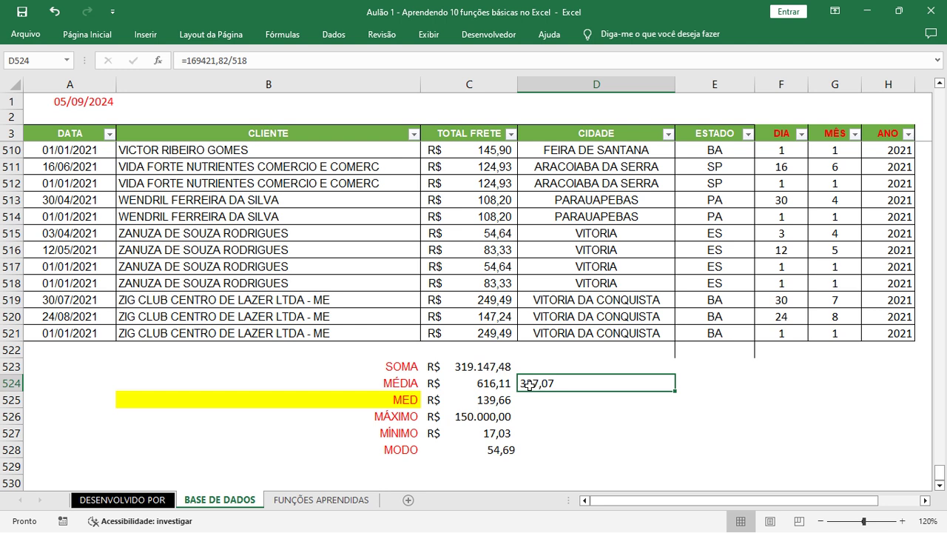
left_click(500, 383)
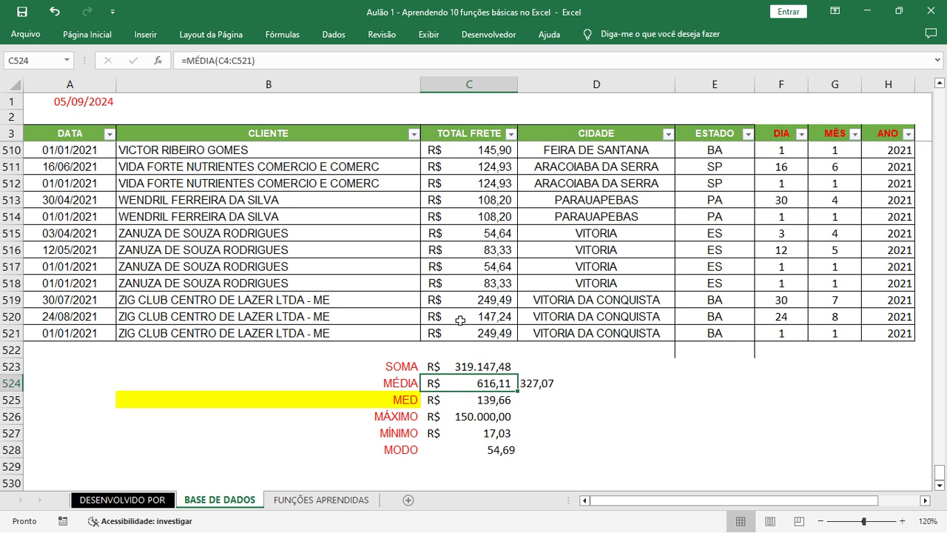
left_click(503, 420)
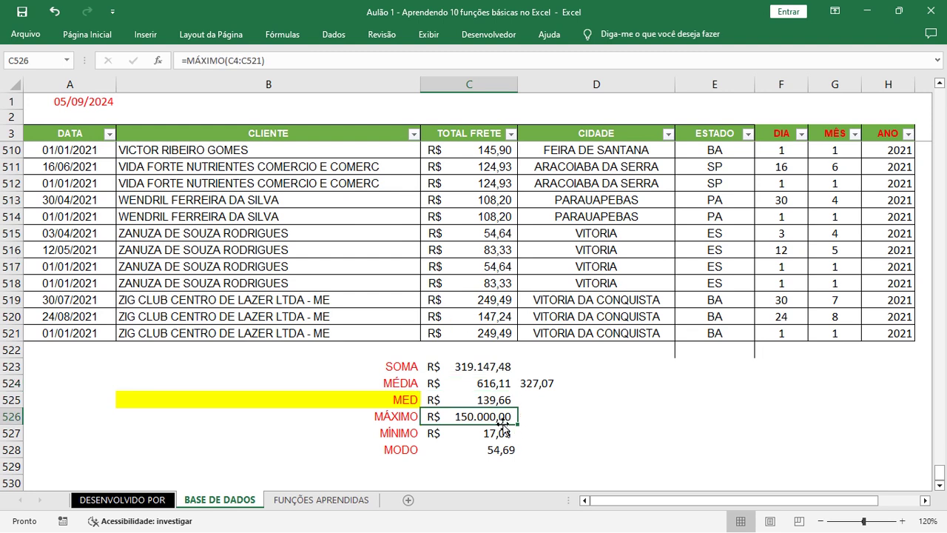
left_click(483, 436)
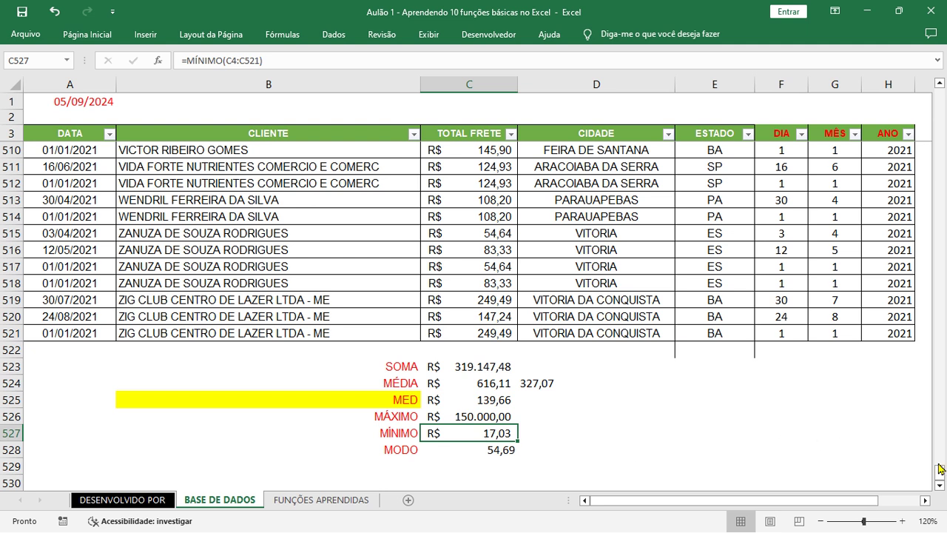
- Set the TOTAL FRETE value in C6 to 2 to test an extreme minimum
left_click_drag(939, 470, 939, 95)
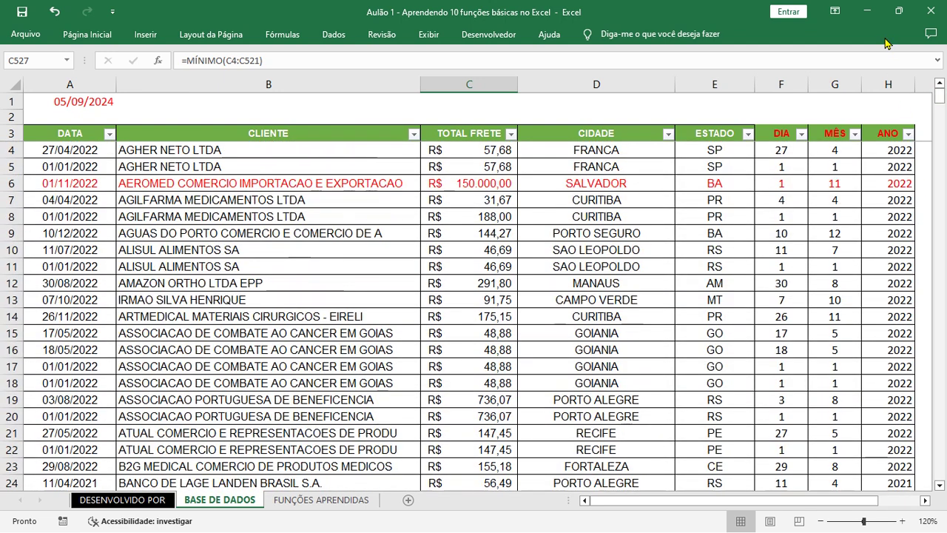
left_click(472, 183)
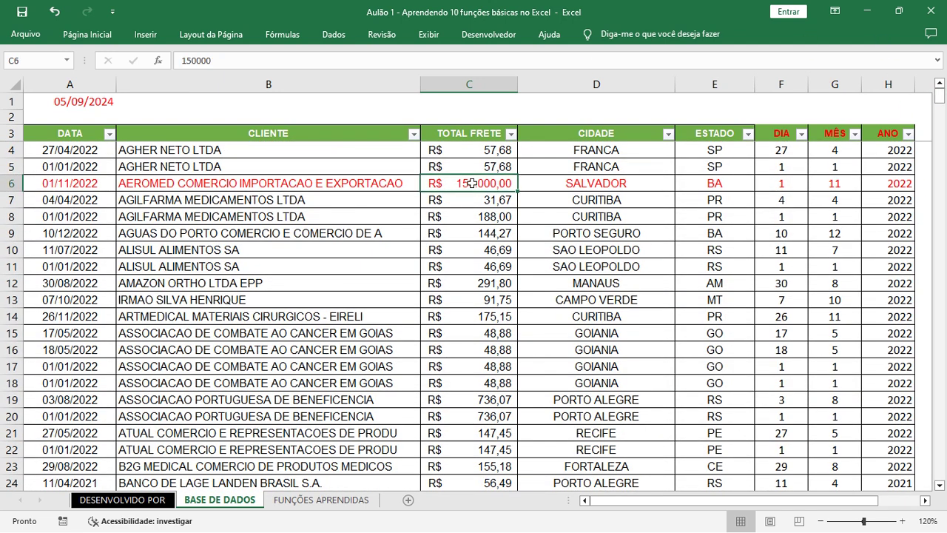
key("ctrl+z")
key("Return")
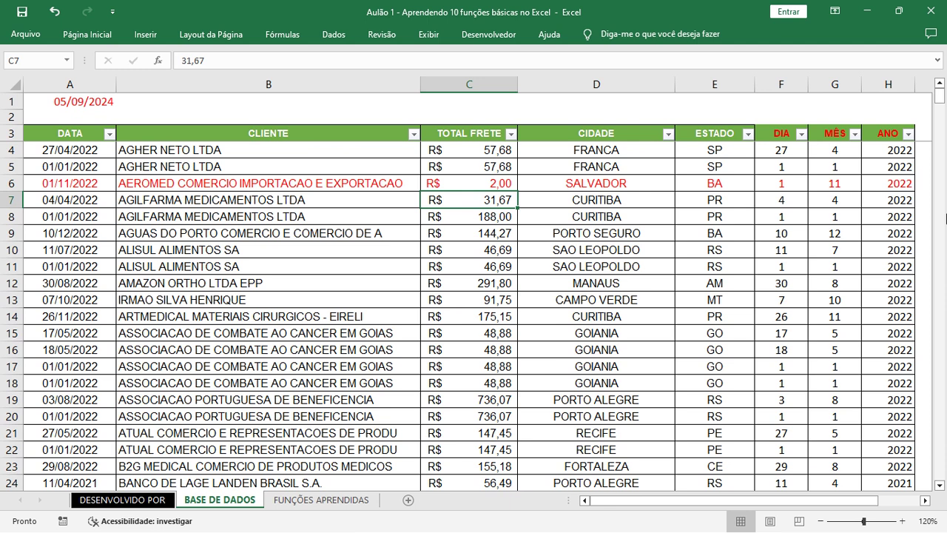
- Check the MED, MÉDIA, MÍNIMO and MODO results below the table against the lowered freight value
left_click_drag(939, 98, 946, 497)
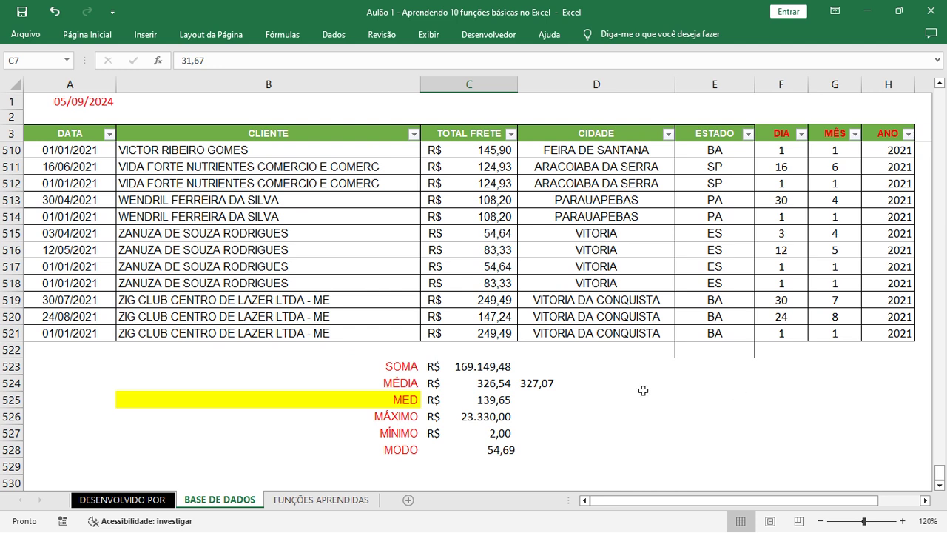
left_click(489, 406)
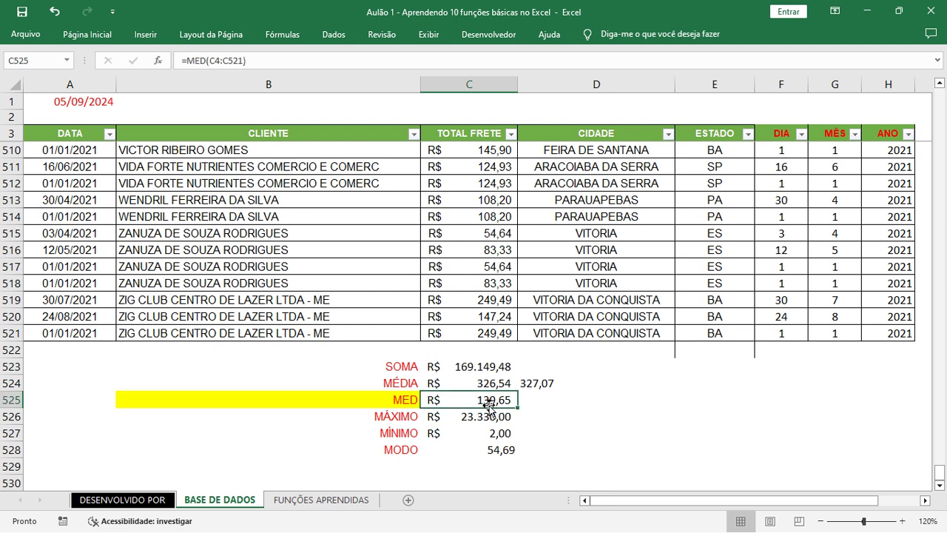
left_click(490, 379)
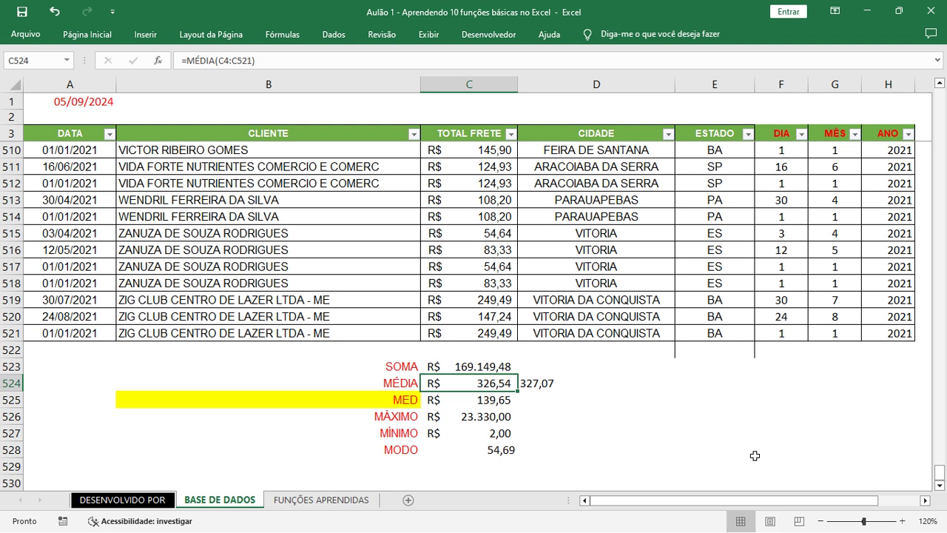
left_click(500, 432)
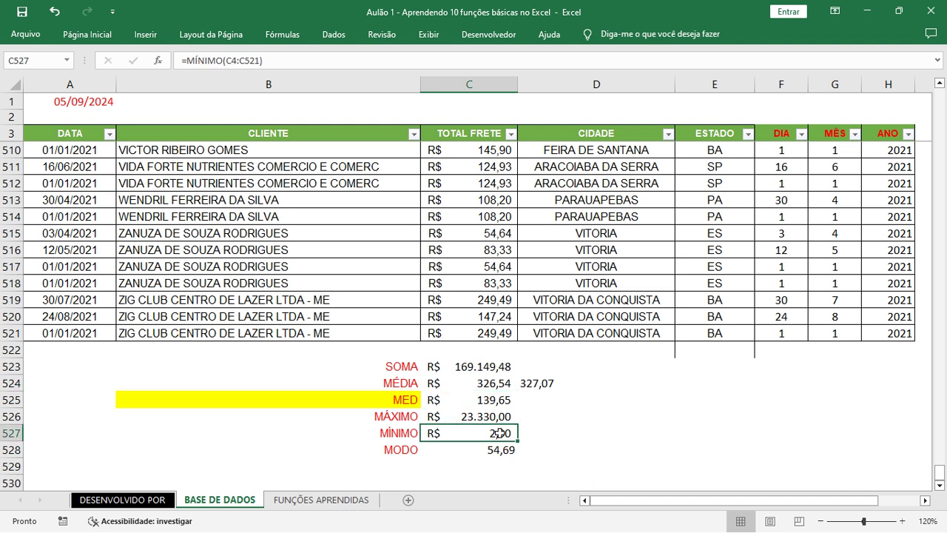
left_click(511, 450)
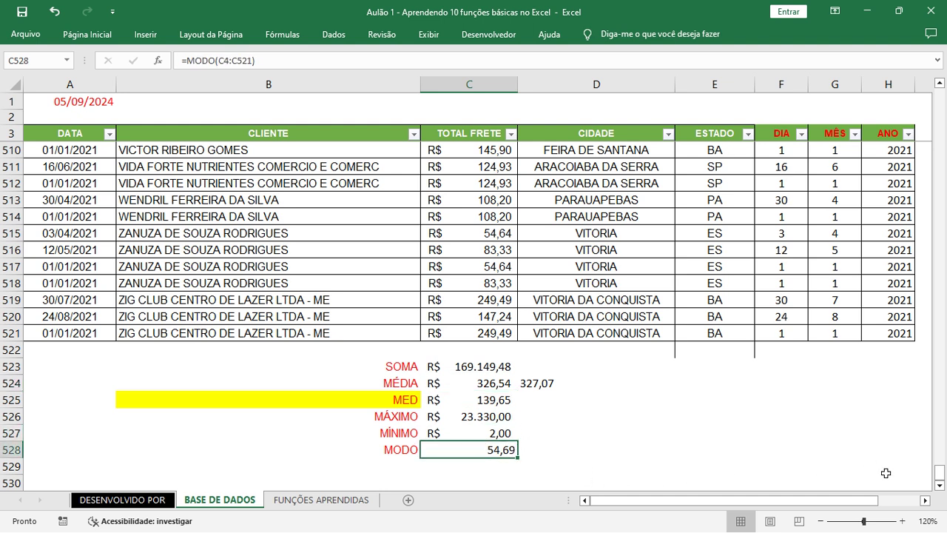
- Undo all the test edits to the TOTAL FRETE value in C6 to restore the original 274,34
left_click_drag(940, 472, 938, 85)
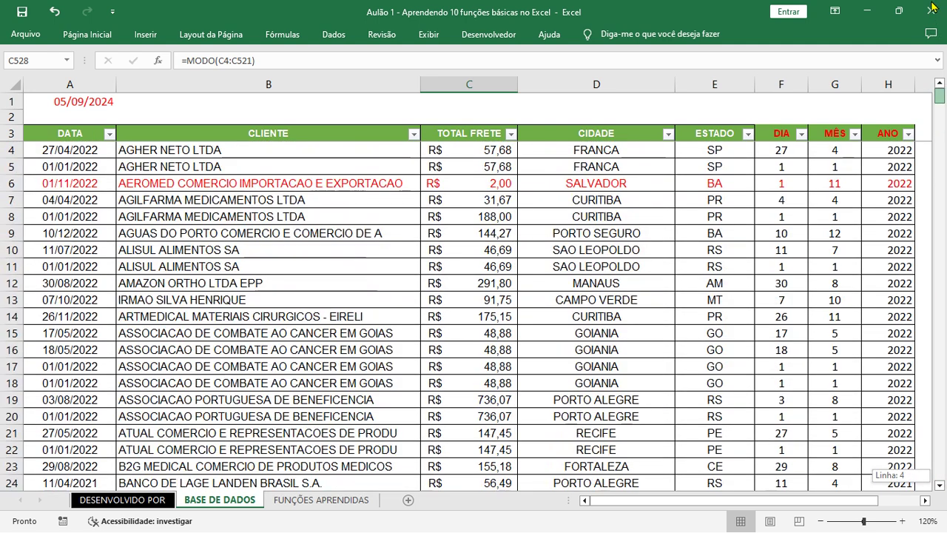
left_click(59, 10)
left_click(59, 10)
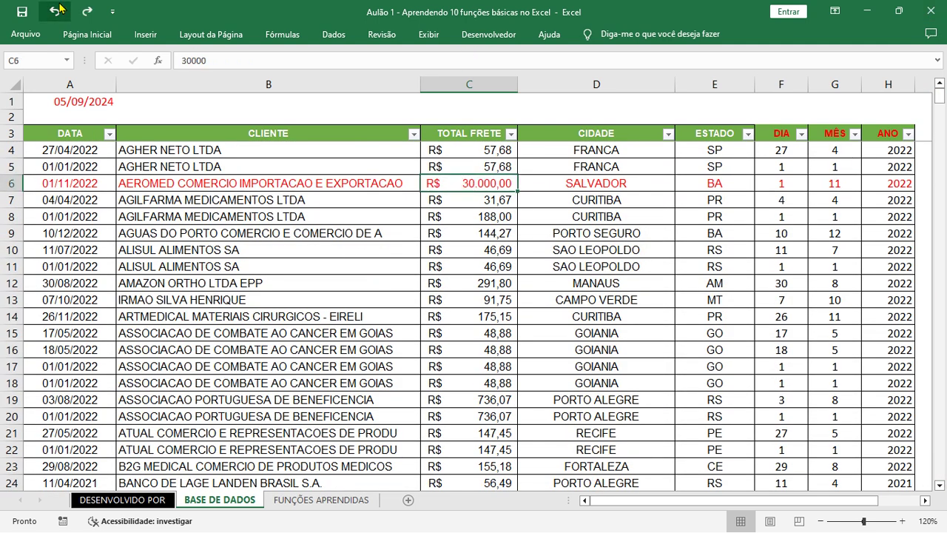
left_click(59, 9)
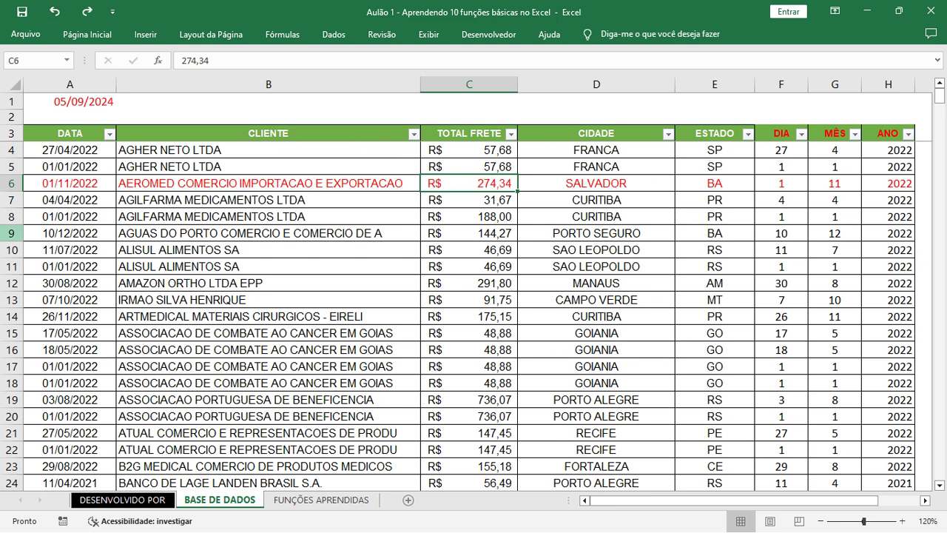
- Return the font color of the whole of row 6 to black and collapse the ribbon
left_click(12, 186)
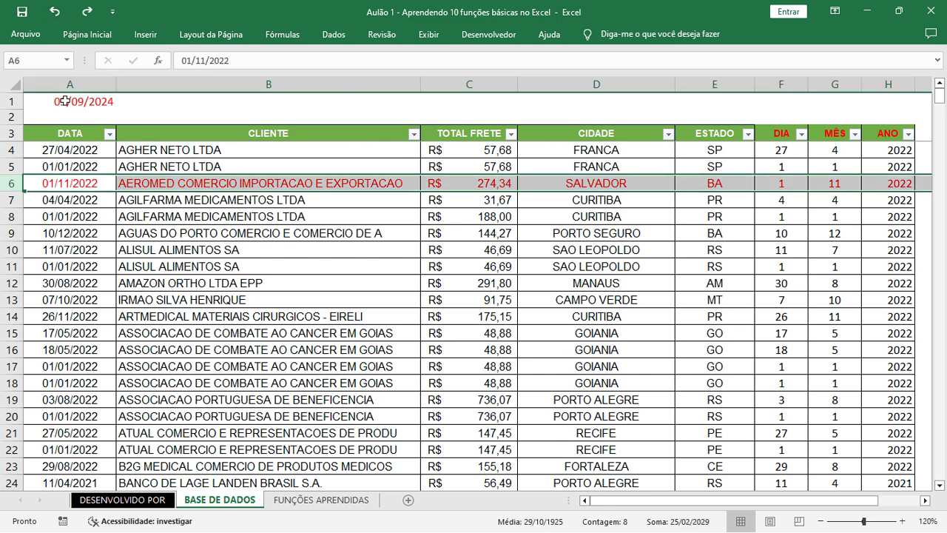
left_click(83, 34)
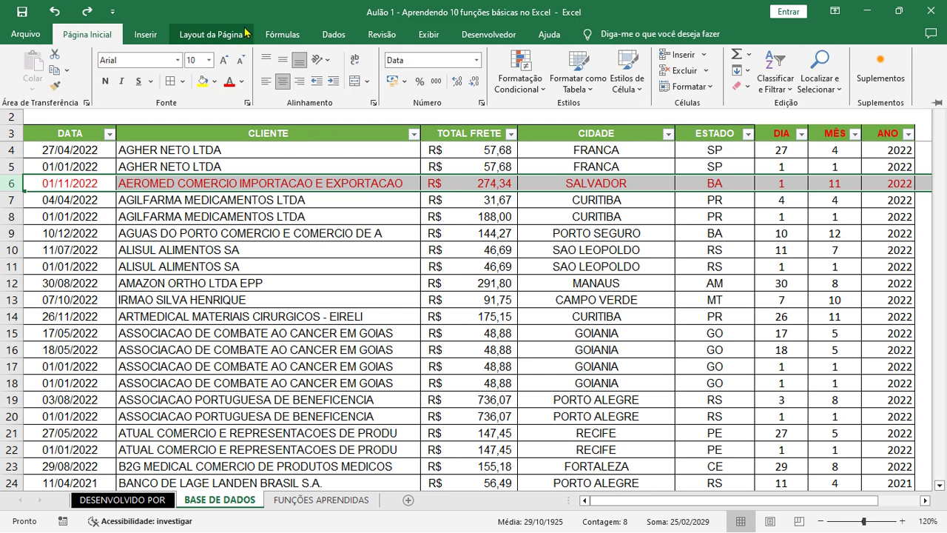
left_click(241, 81)
left_click(273, 104)
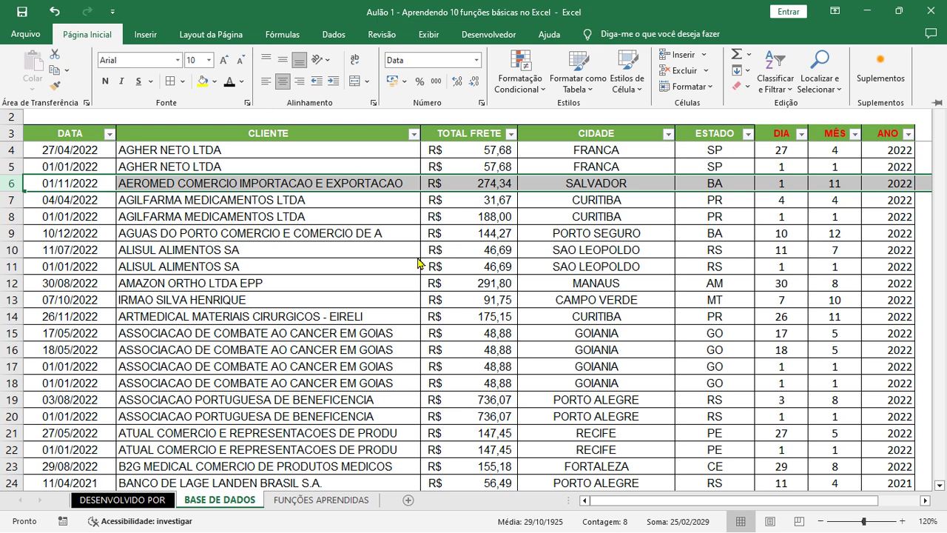
key("ctrl+F1")
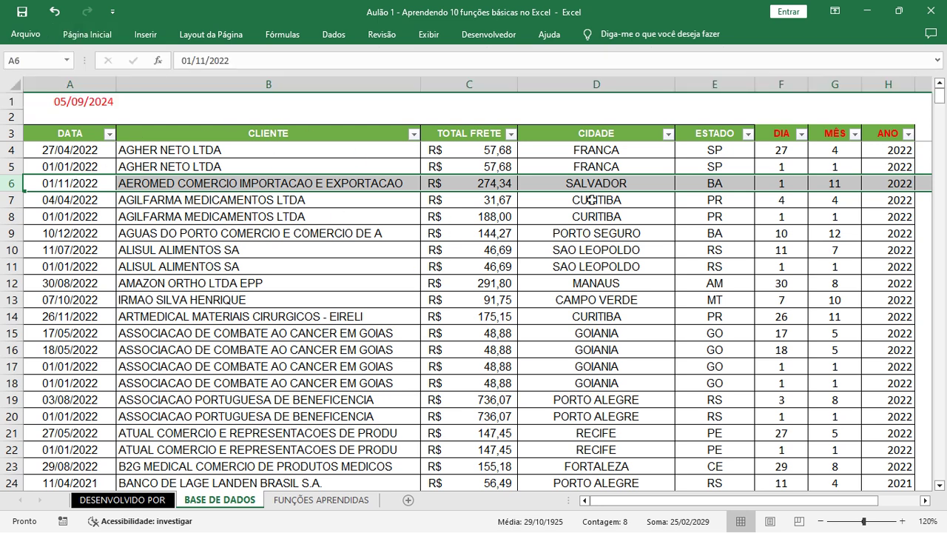
- Review the summary results below the table and select the date in A1
left_click(635, 199)
left_click_drag(941, 104, 941, 488)
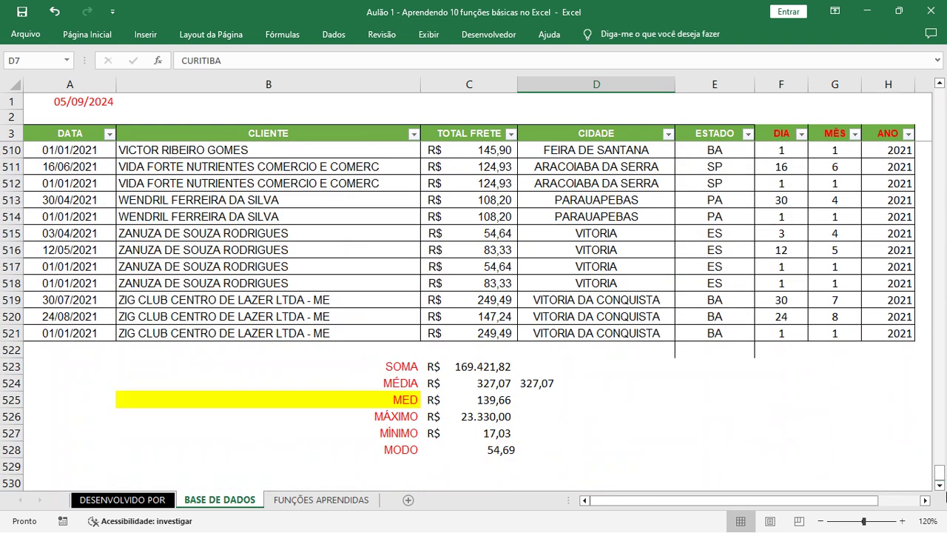
left_click(533, 358)
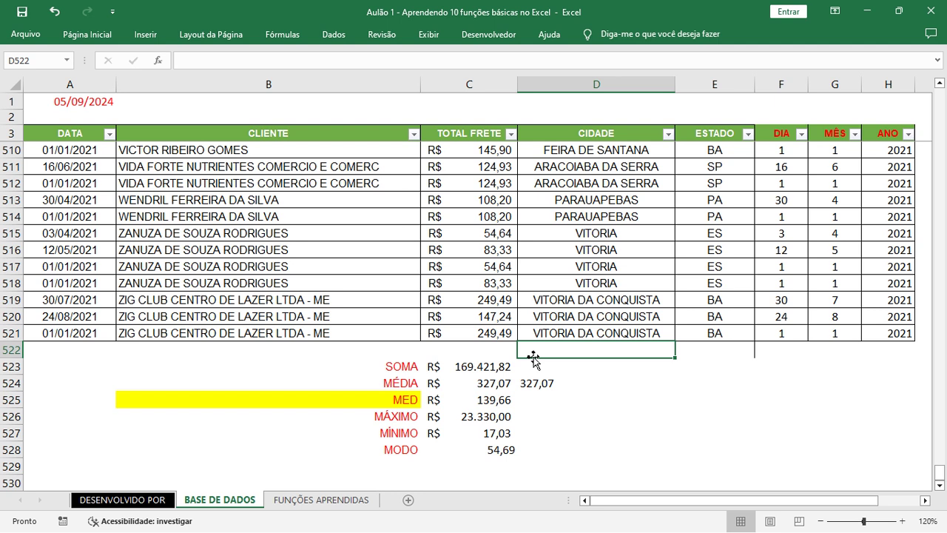
left_click(85, 102)
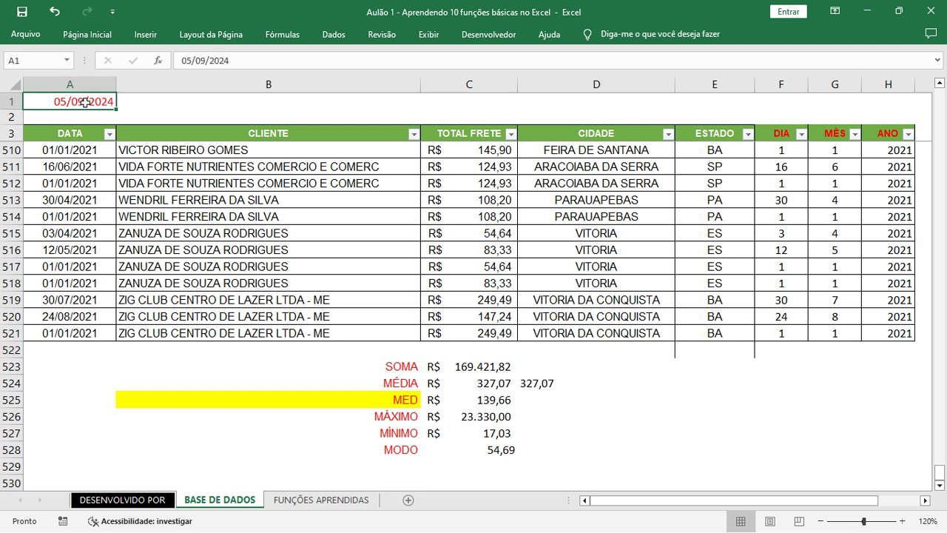
- Make the date in A1 bold
left_click(93, 34)
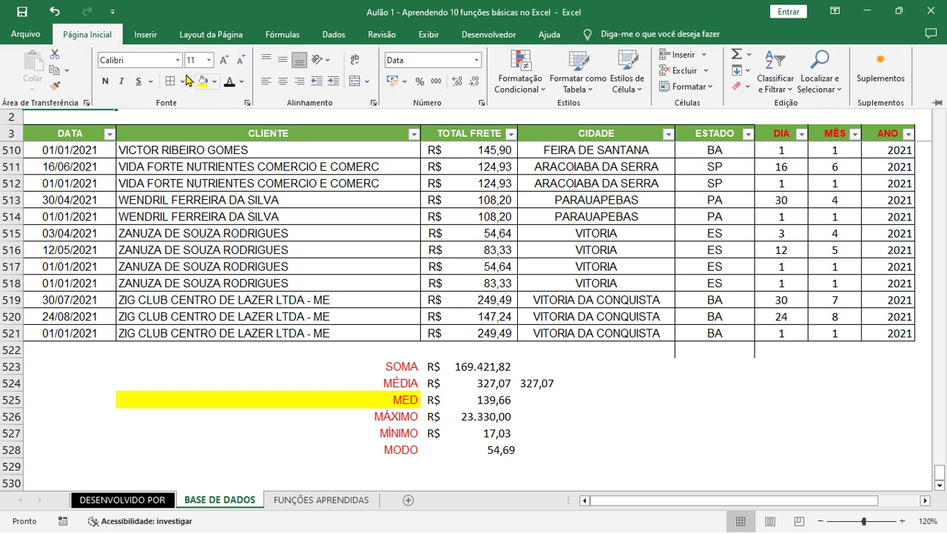
left_click(105, 81)
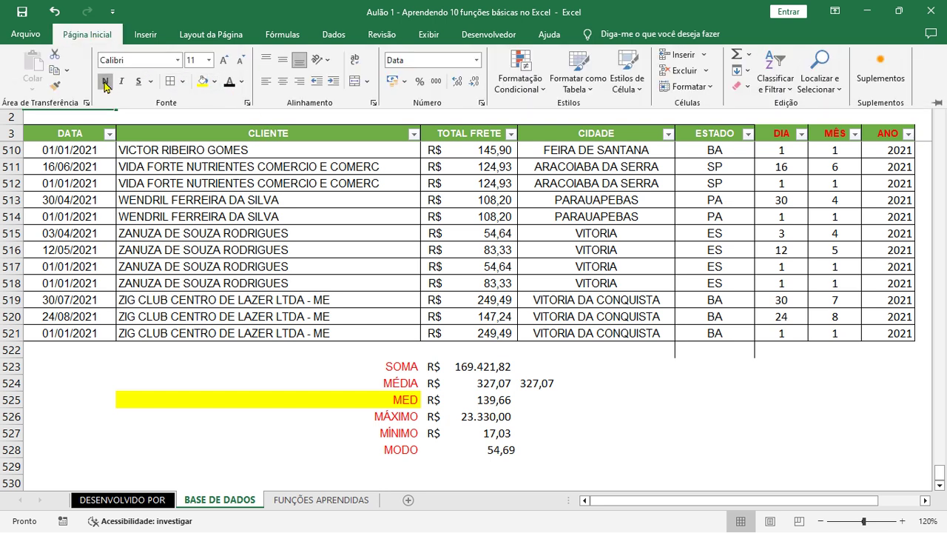
left_click(404, 374)
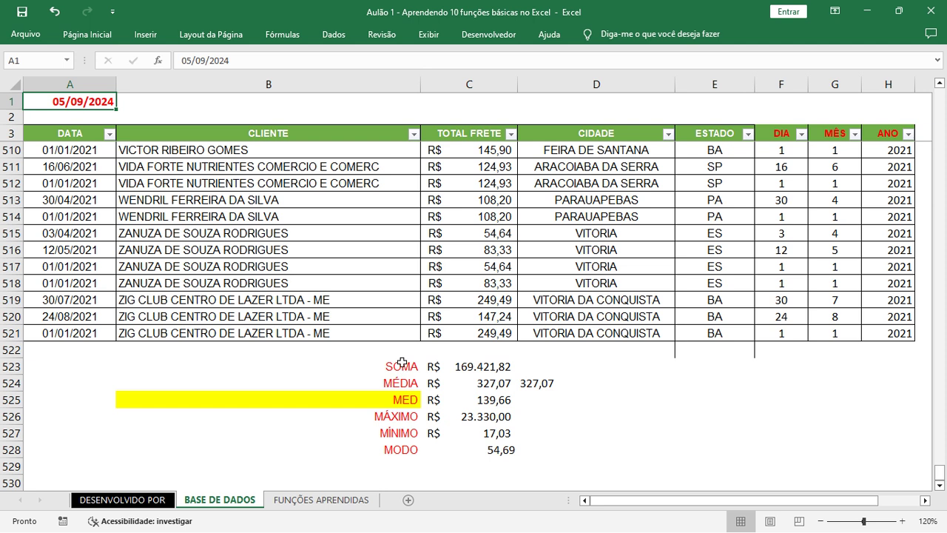
- Make the summary labels from SOMA to MODO in B523:B528 bold
right_click(401, 364)
key("Escape")
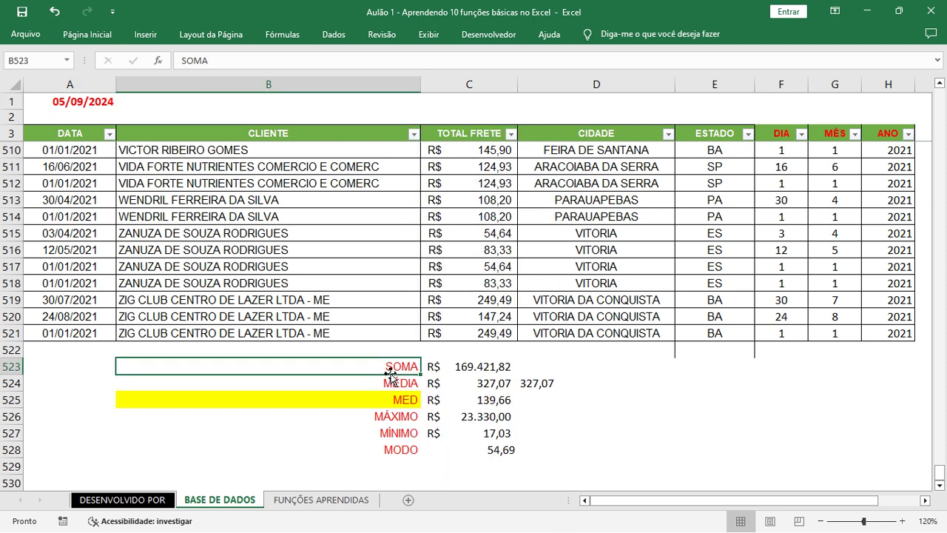
left_click_drag(393, 367, 394, 449)
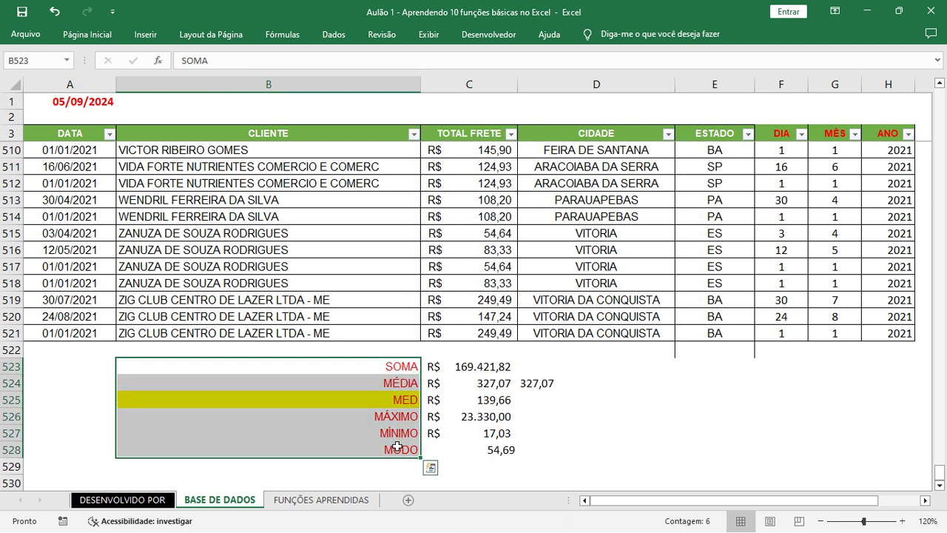
left_click(87, 35)
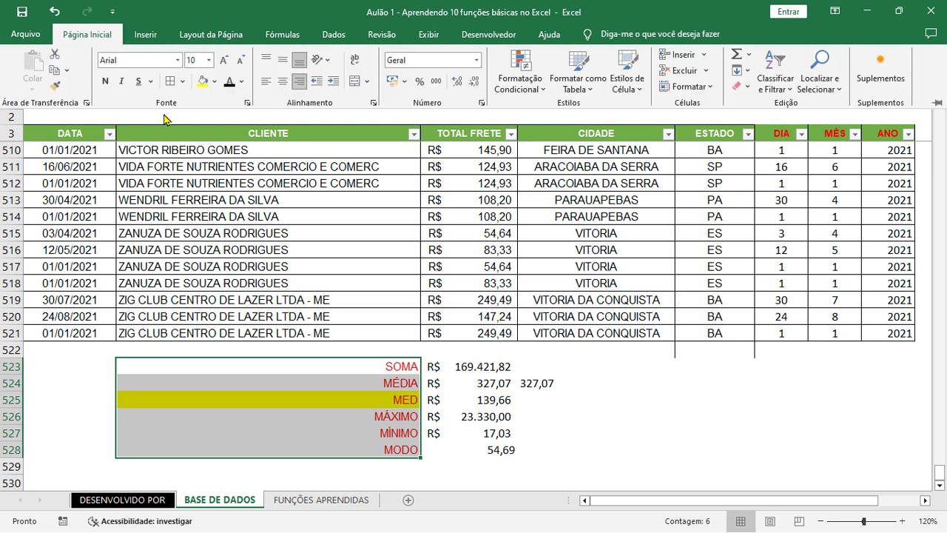
left_click(106, 87)
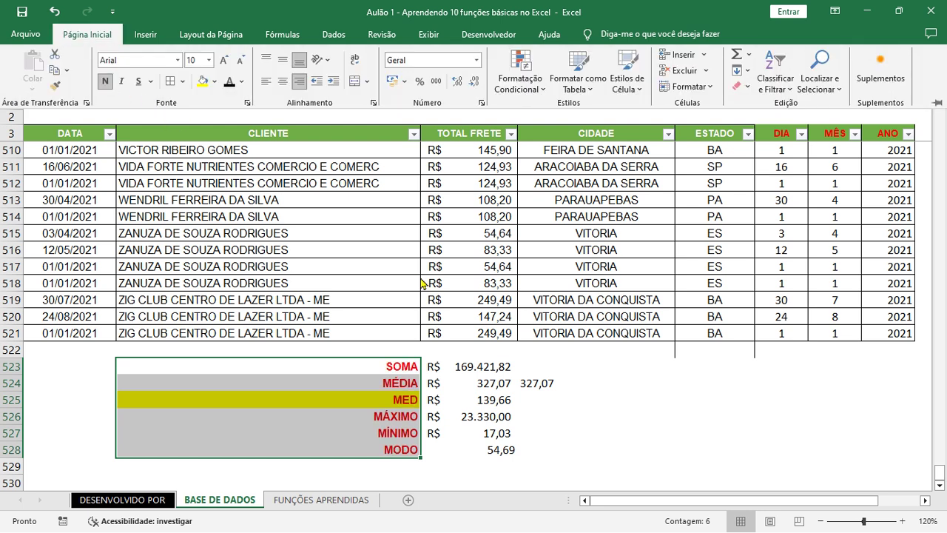
- Clear the duplicate average beside the MÉDIA result in D524
double_click(534, 382)
key("BackSpace")
key("Return")
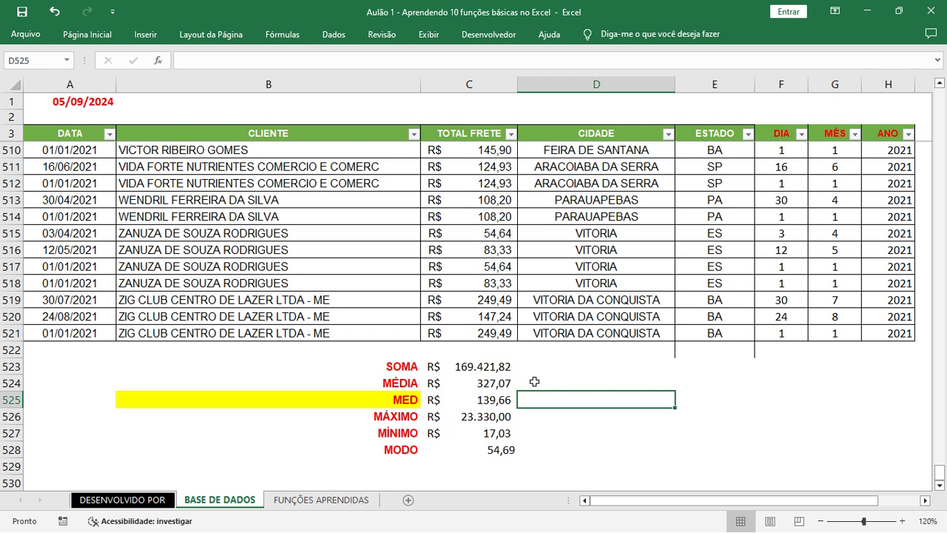
- Review the date in A1 and the MODO formula in C528, ending back at the first rows of the table
left_click(83, 103)
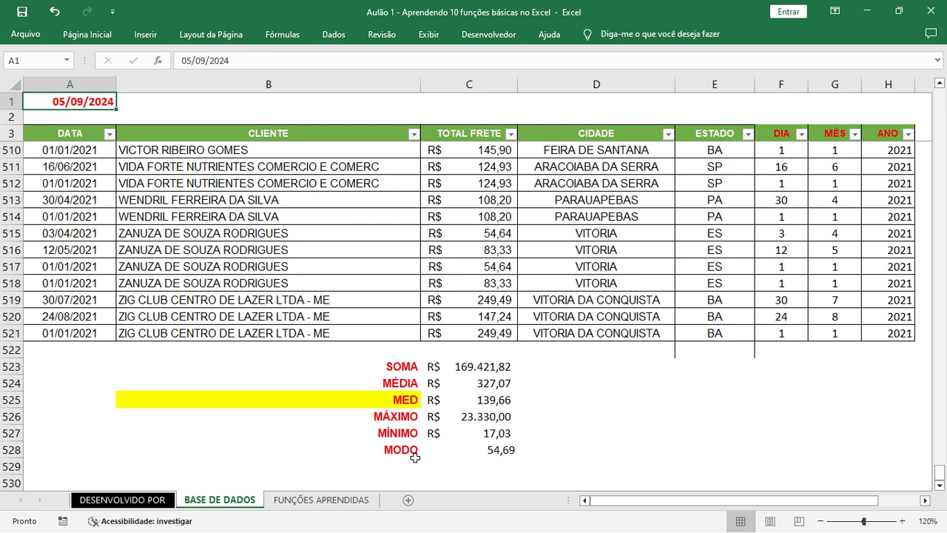
left_click(465, 445)
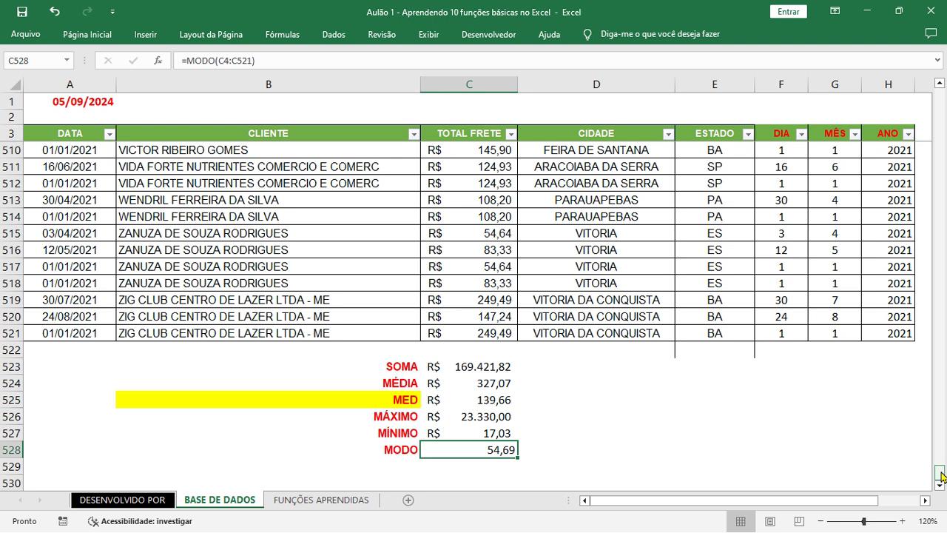
left_click_drag(940, 474, 940, 93)
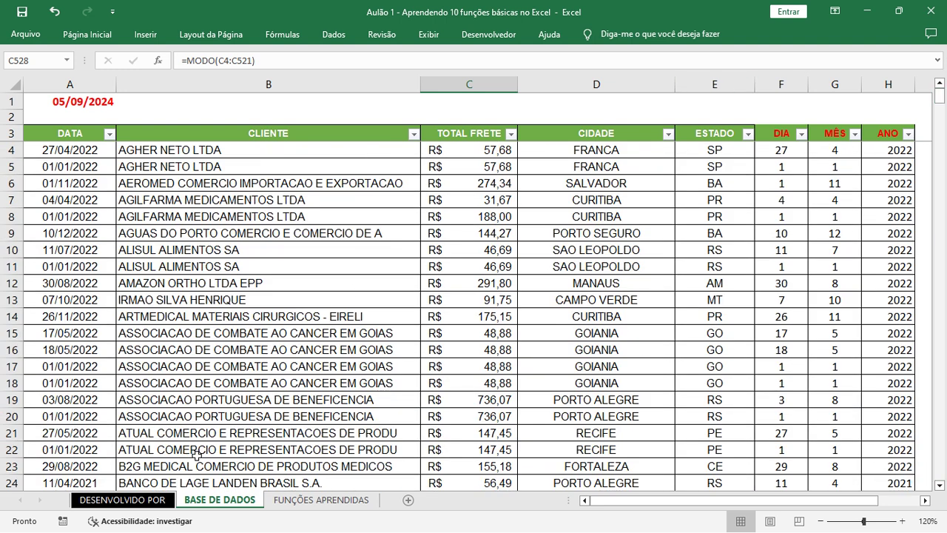
- On the FUNÇÕES APRENDIDAS sheet, browse the function categories in the Insert Function dialog and close it without inserting anything
left_click(336, 504)
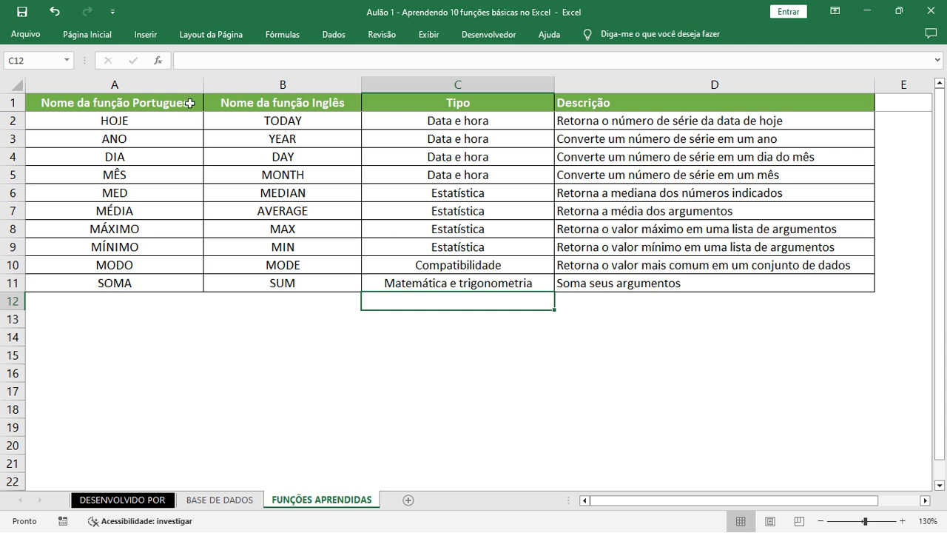
left_click(157, 63)
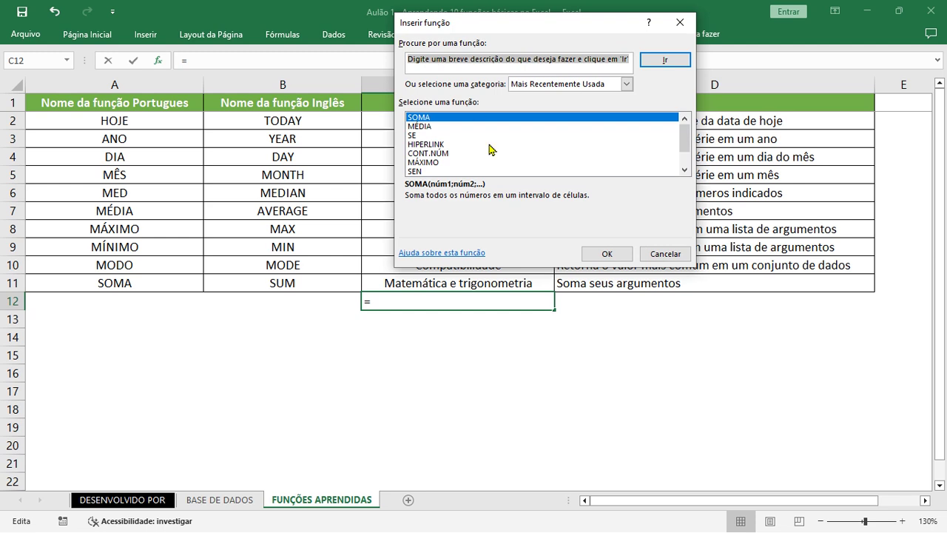
left_click(626, 84)
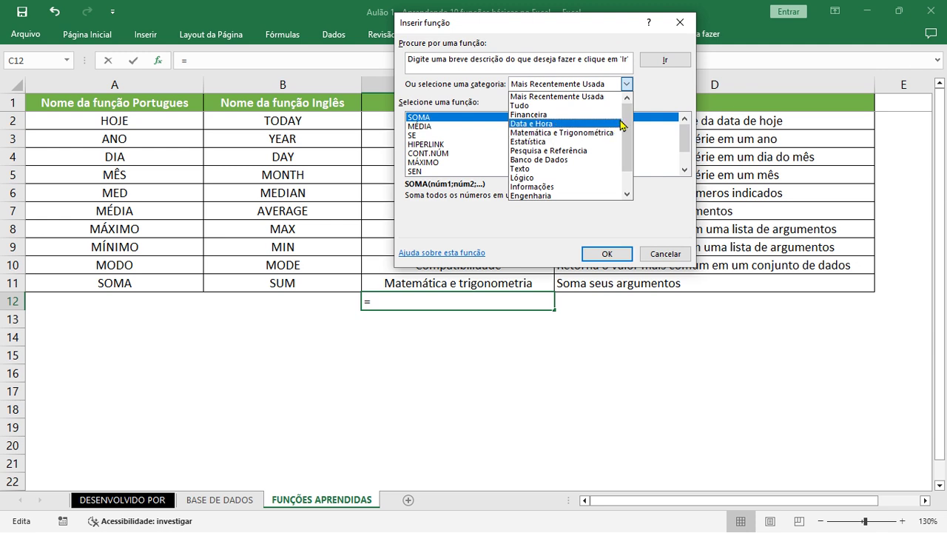
scroll(626, 122, "down", 1)
scroll(626, 122, "up", 1)
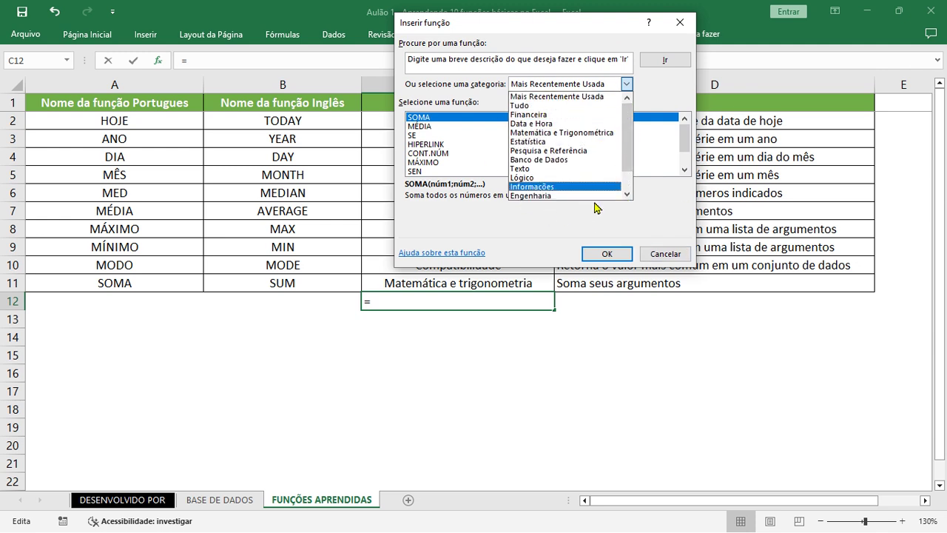
left_click(670, 253)
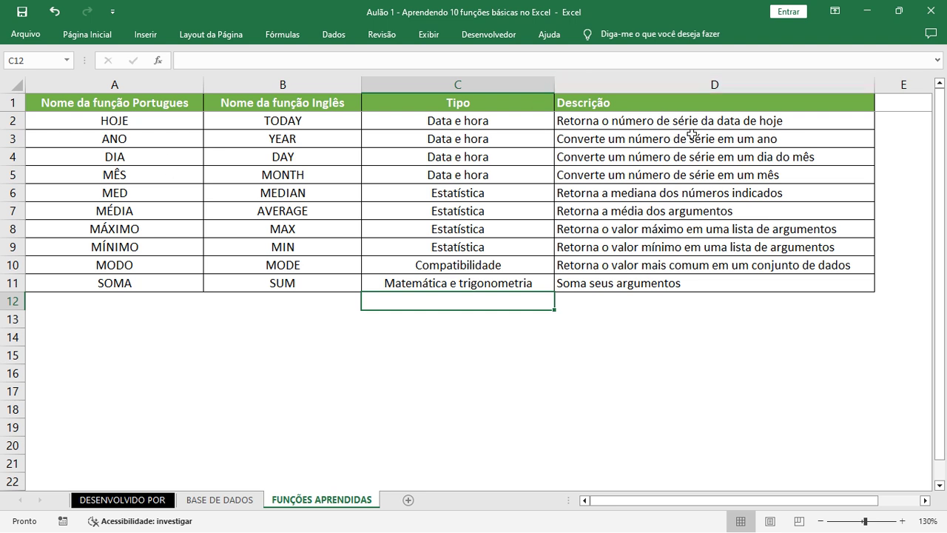
- Examine the filter options of the MÊS column on the BASE DE DADOS sheet without applying a filter
left_click(219, 500)
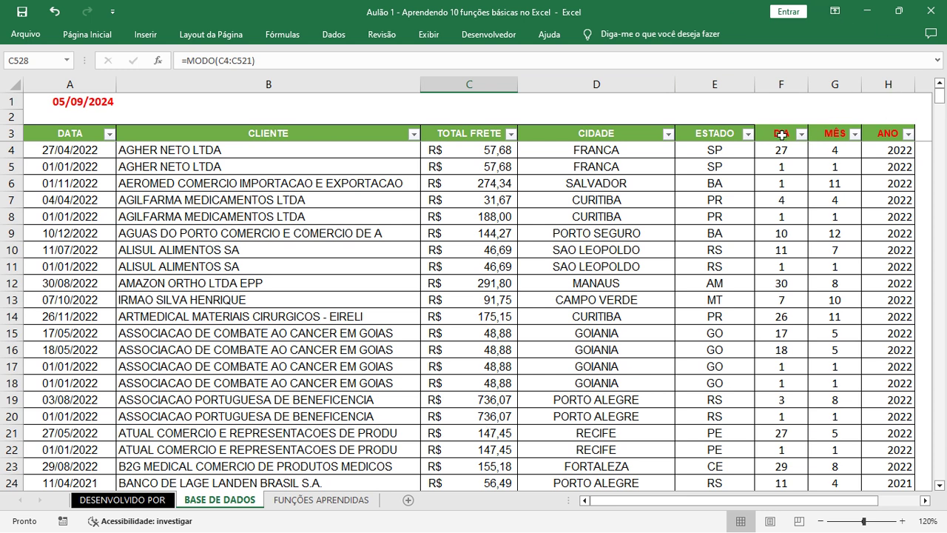
left_click(856, 134)
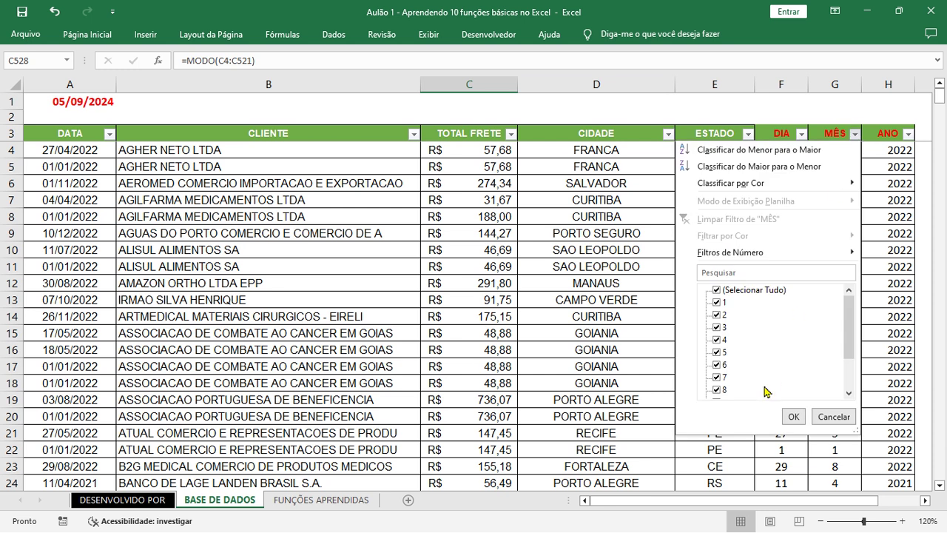
left_click(751, 290)
left_click(751, 290)
key("Escape")
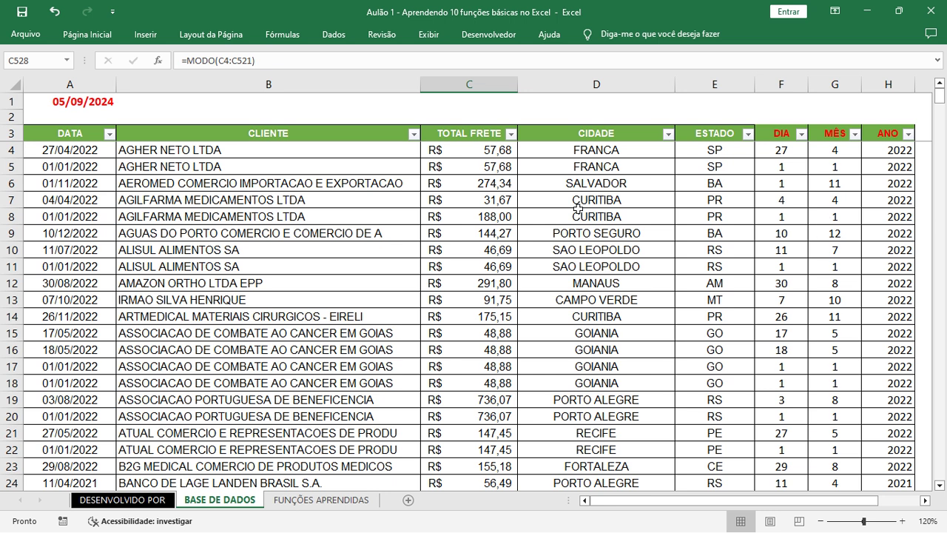
- Select A2 on the data sheet and show the DESENVOLVIDO POR cover sheet
left_click(83, 115)
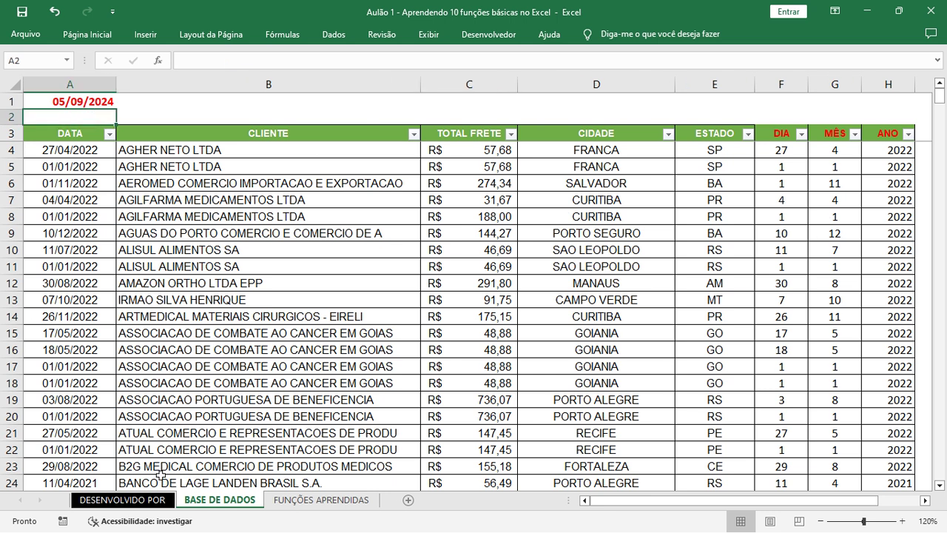
left_click(153, 501)
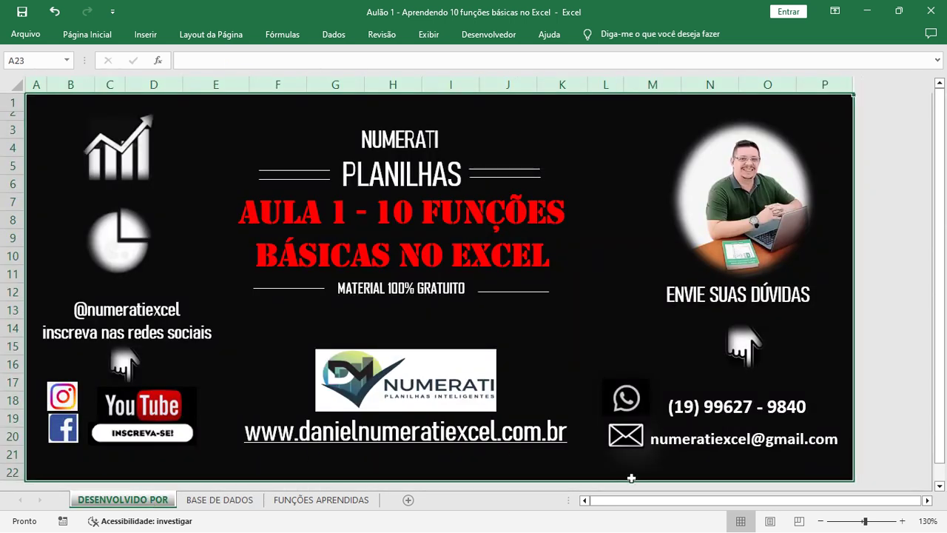